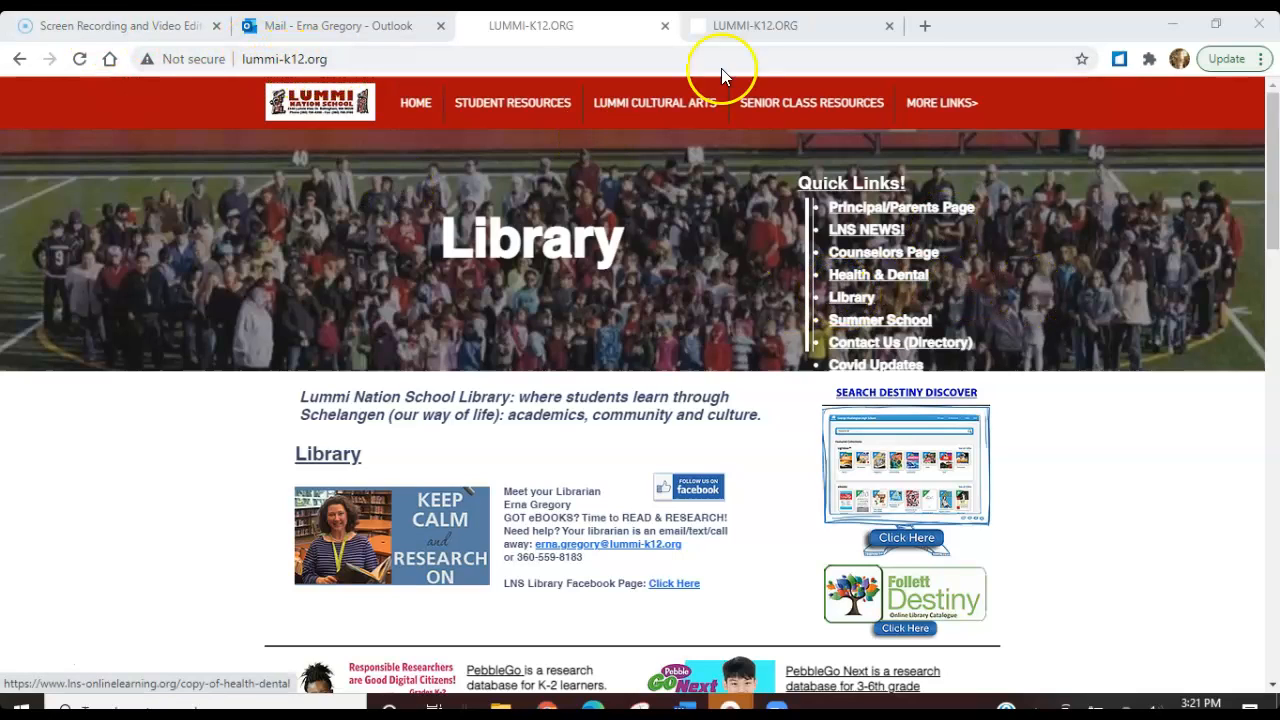
Open the Follett Destiny catalog from the school library page and go to its login form
left_click(728, 24)
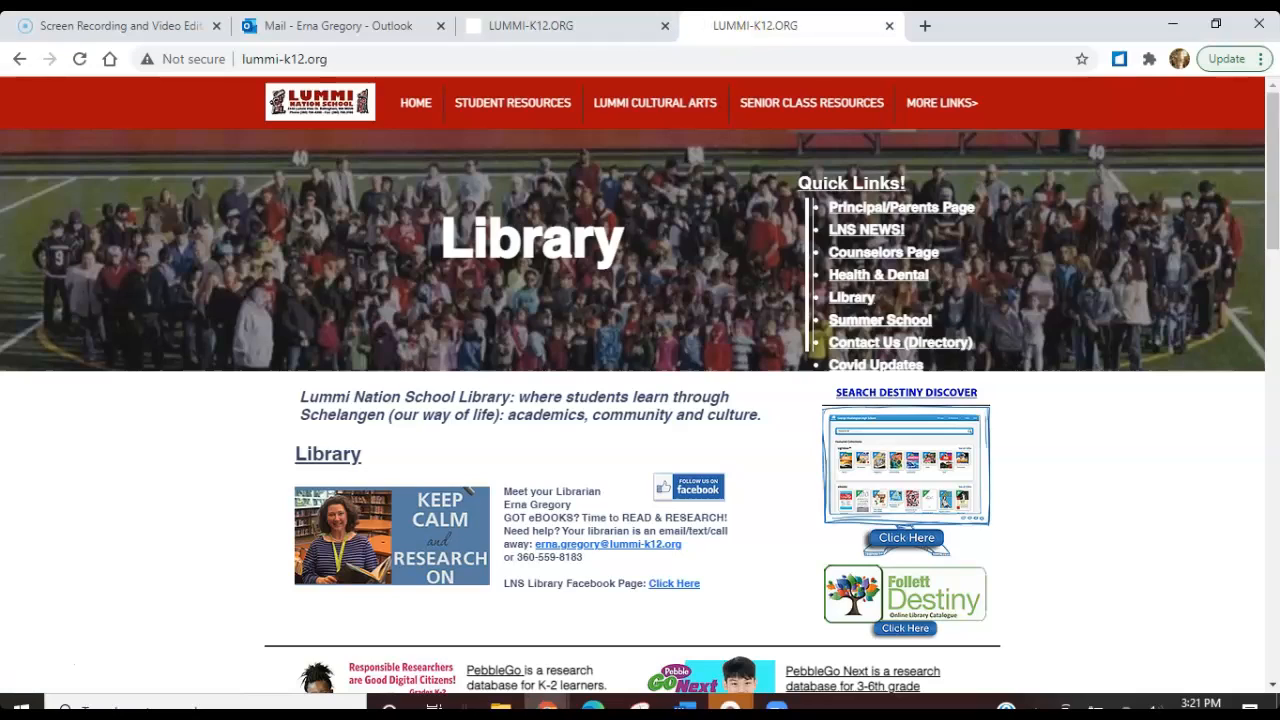
left_click(565, 25)
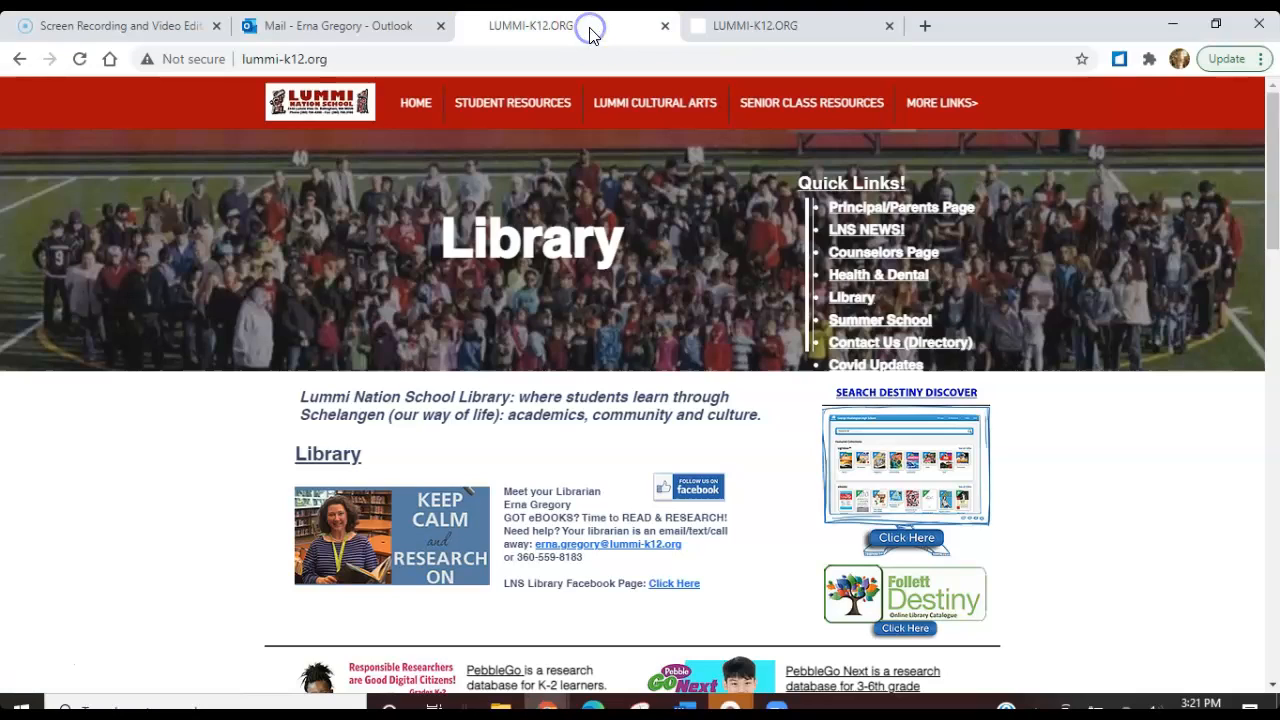
left_click(732, 36)
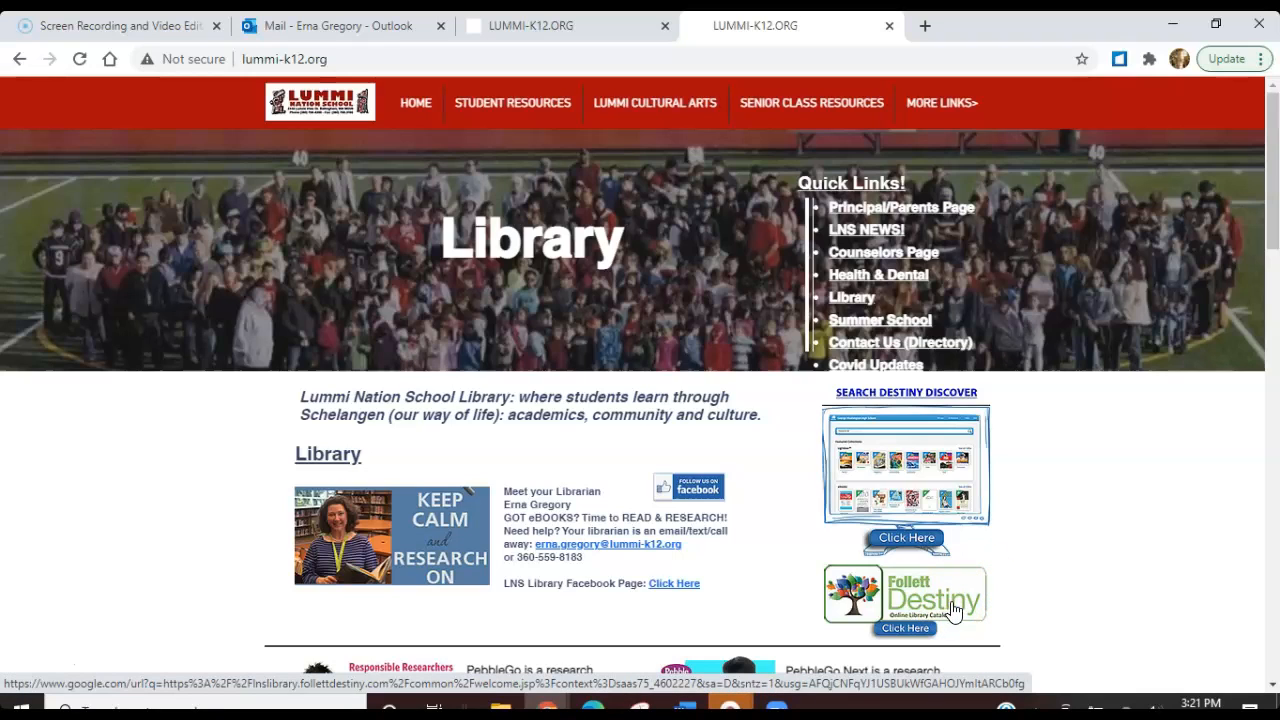
left_click(952, 480)
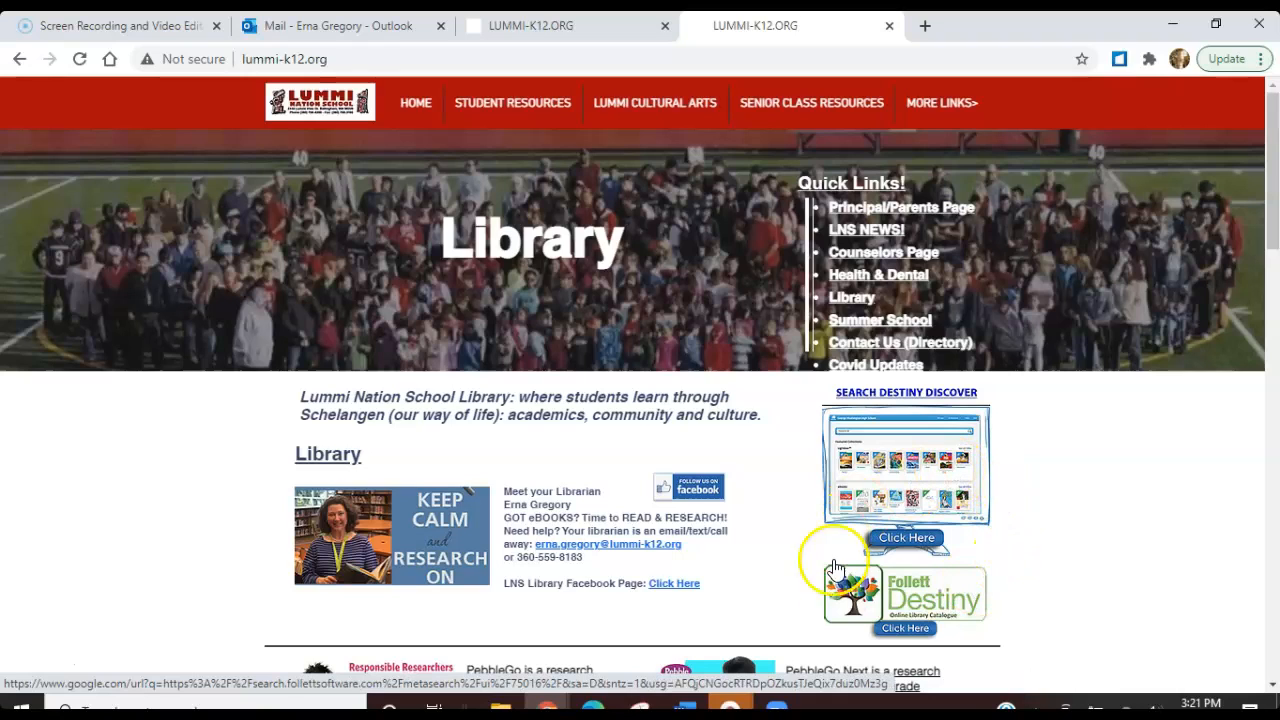
left_click(897, 630)
left_click(633, 184)
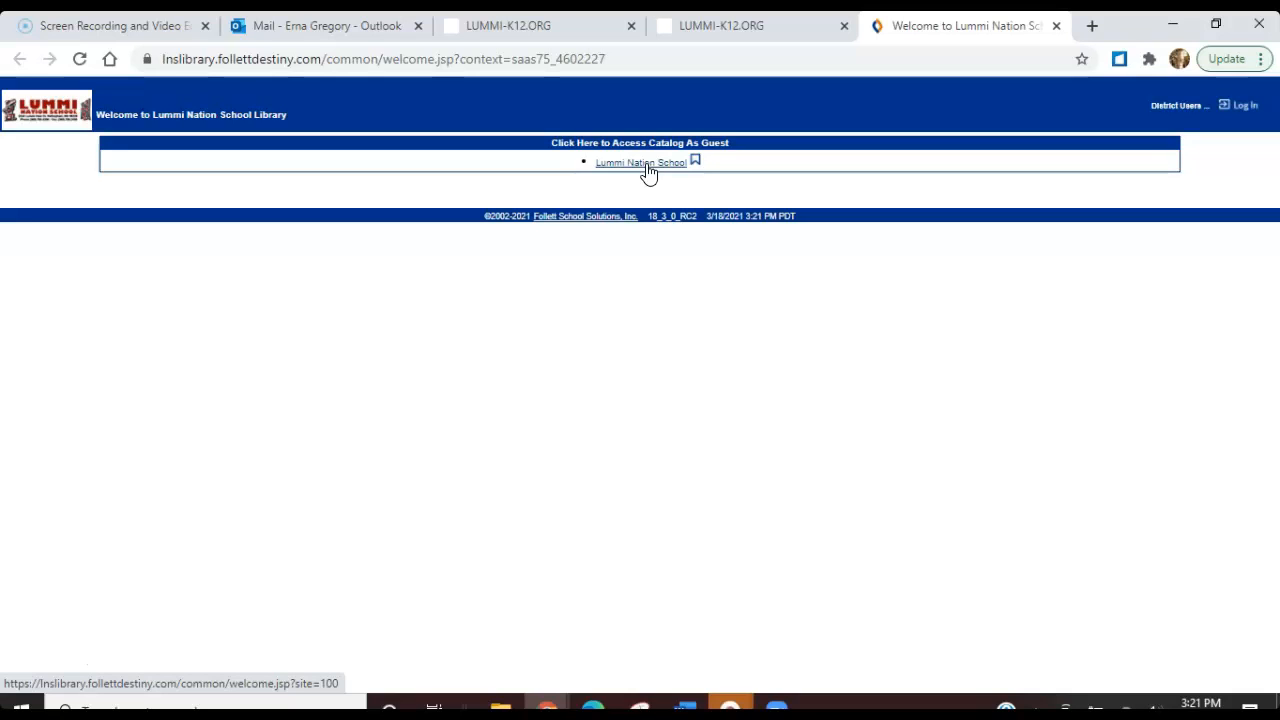
left_click(1247, 106)
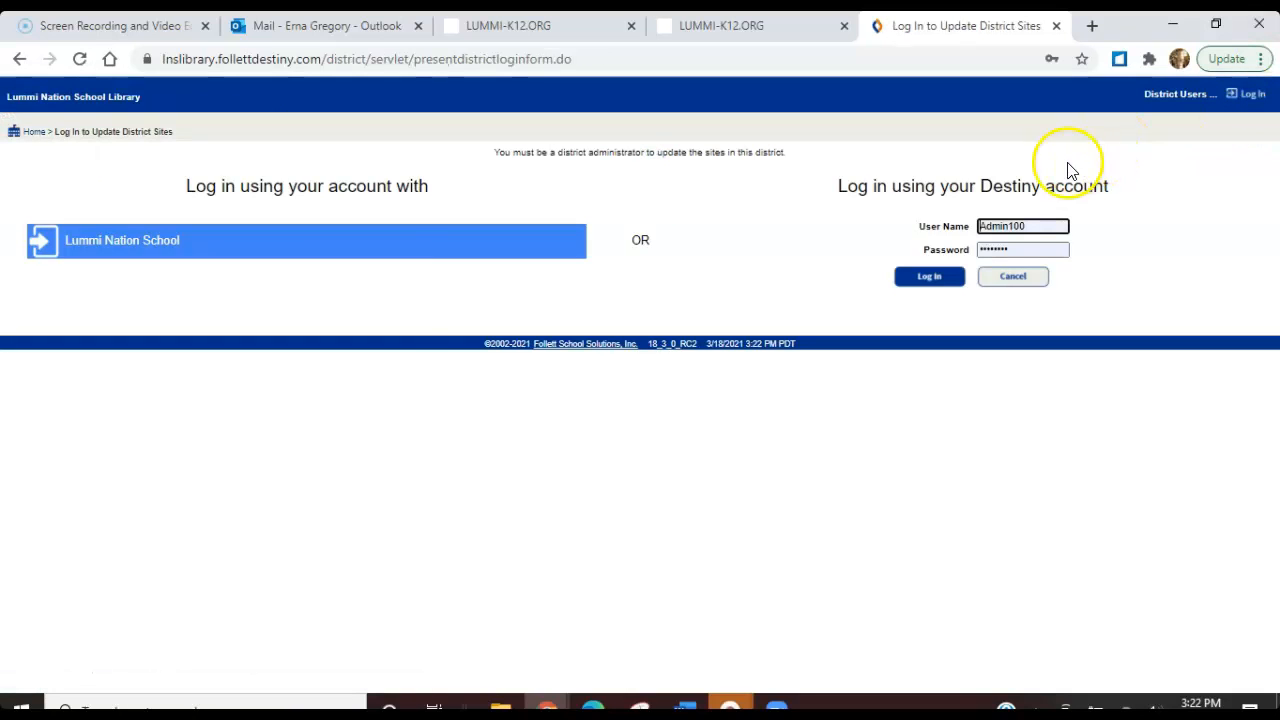
Log in to the Destiny account with the teacher's user name and password, and open Standards Search
left_click_drag(1041, 229, 960, 223)
key("BackSpace")
type("Michelle")
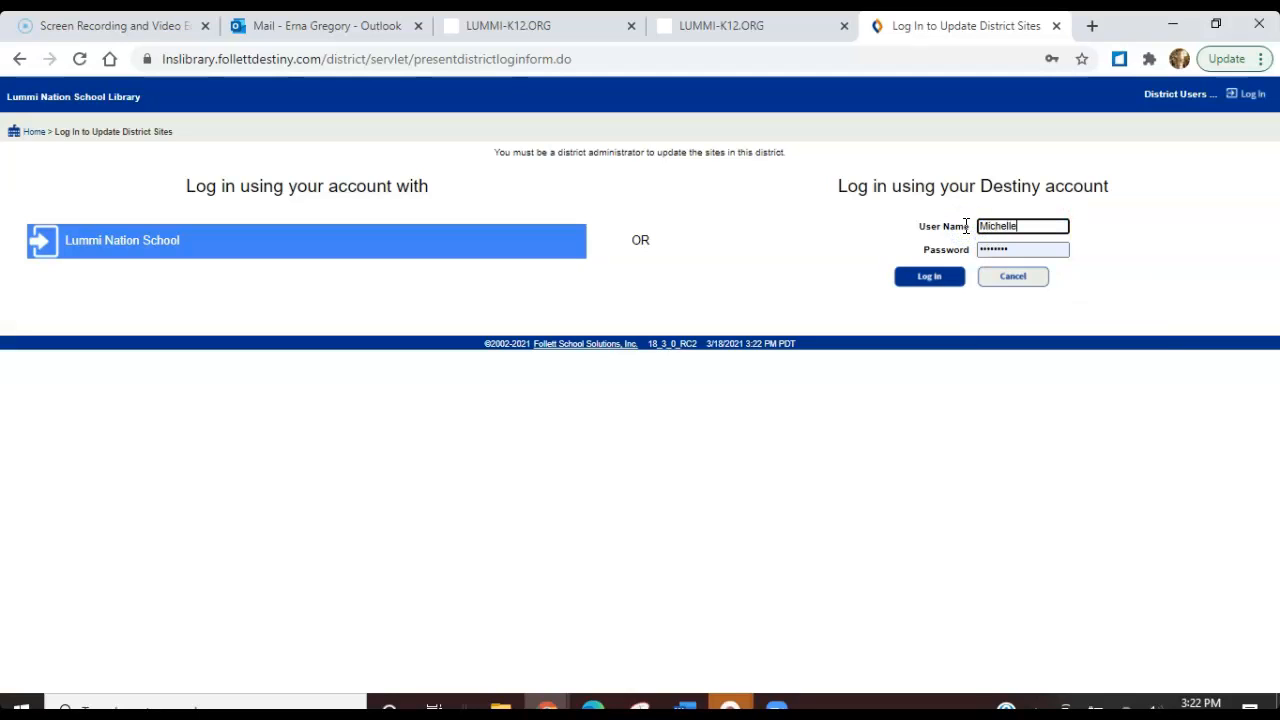
left_click(947, 223)
left_click_drag(947, 223, 972, 230)
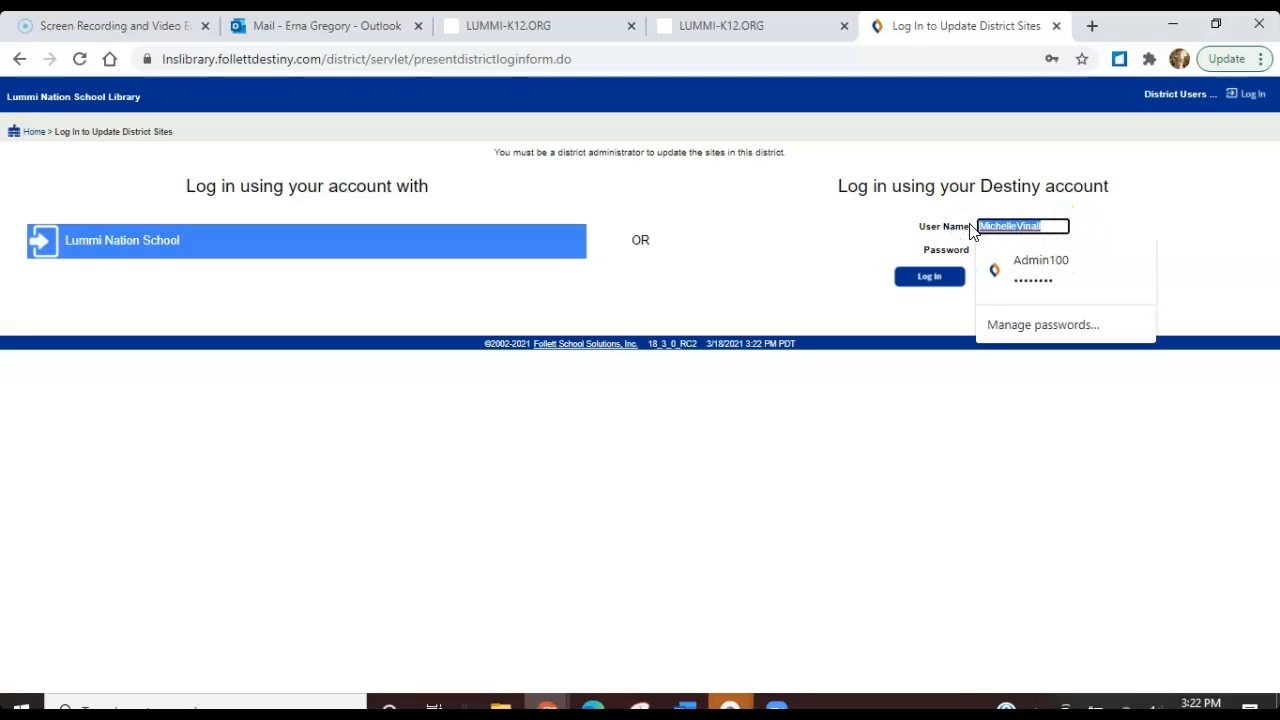
left_click(1208, 196)
left_click_drag(1019, 248, 978, 250)
key("BackSpace")
key("ctrl+v")
left_click(936, 277)
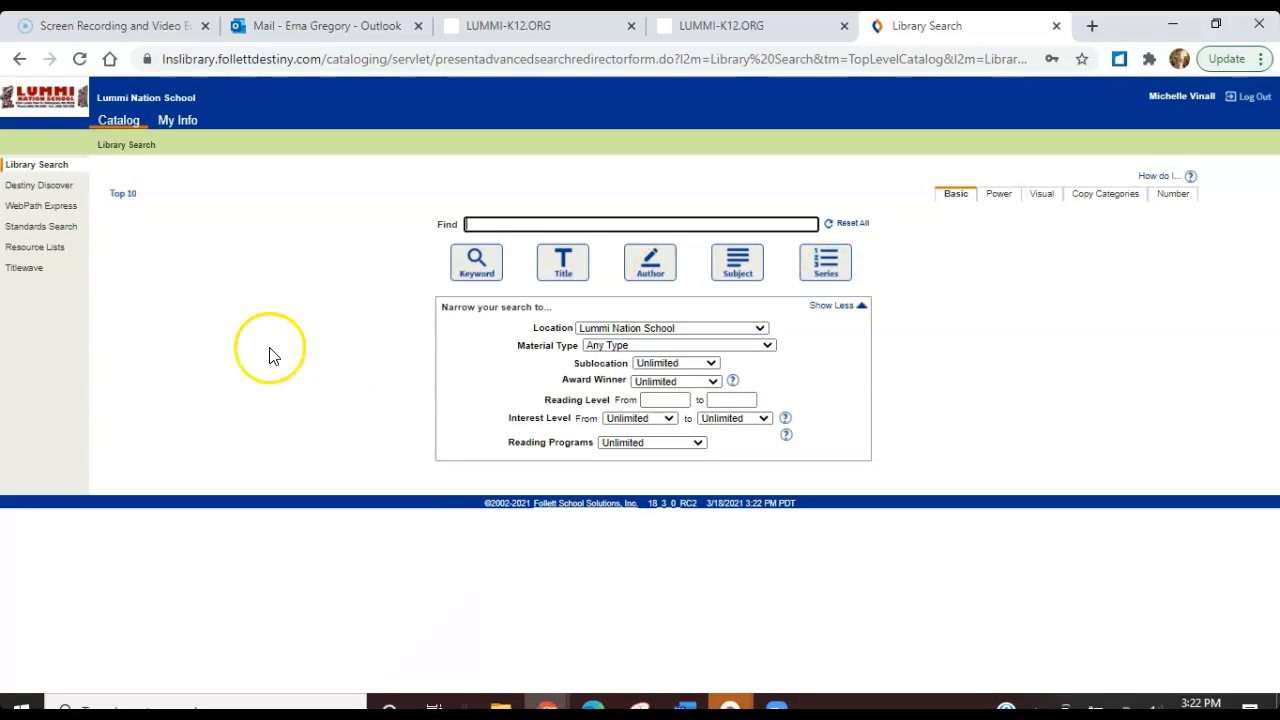
left_click(68, 236)
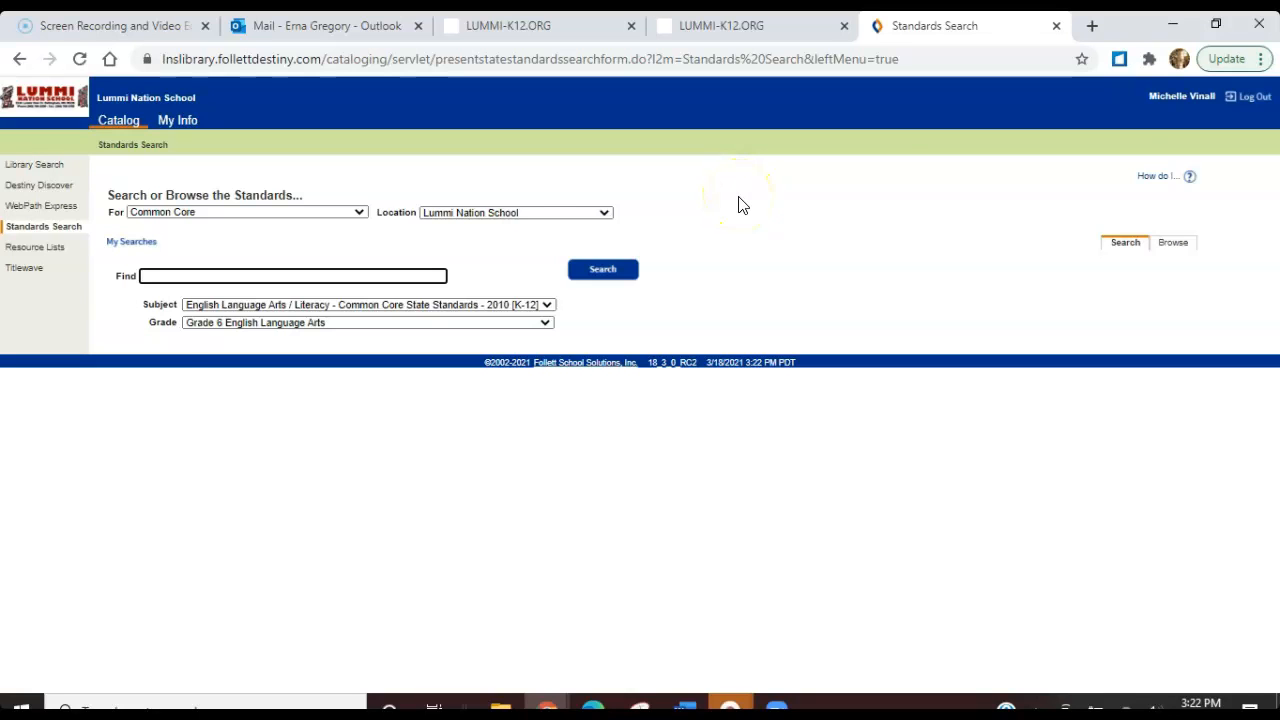
In the Common Core ELA standards PDF, copy Grade 6 writing standard 1a, "Introduce claim(s) and organize the reasons and evidence clearly"
key("alt+Tab")
key("alt+Tab")
key("alt+Tab")
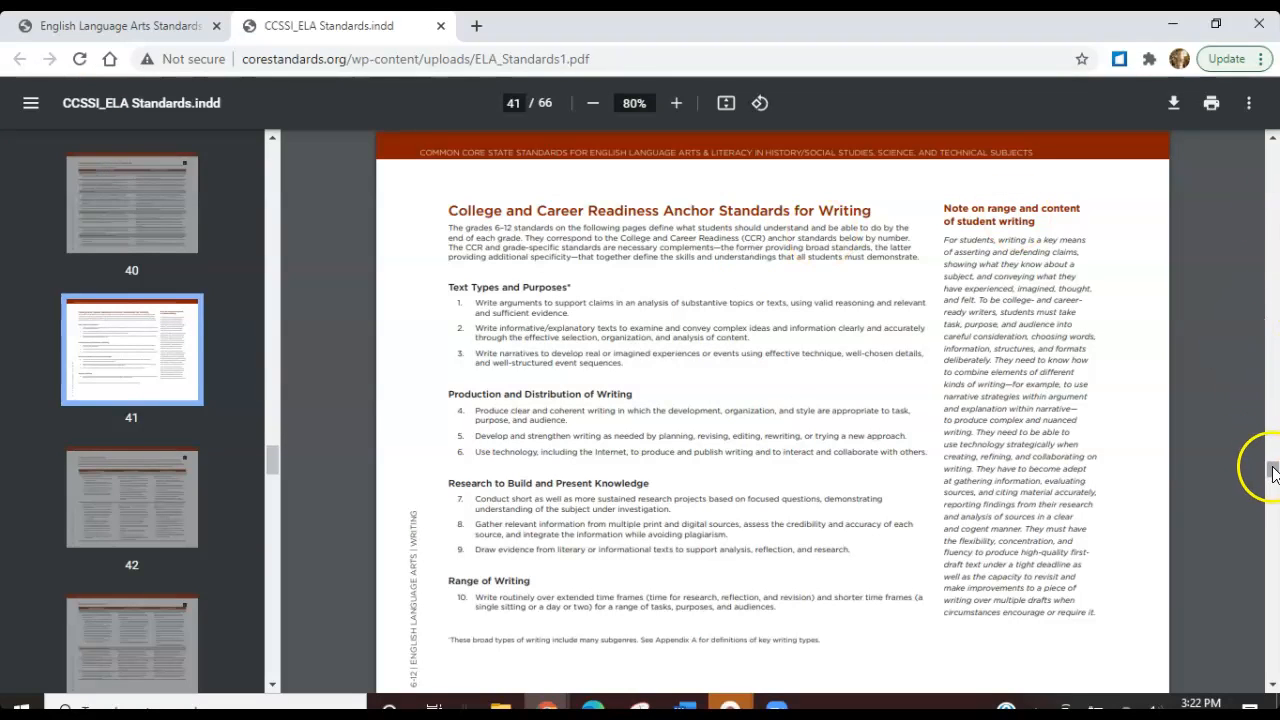
left_click(1274, 140)
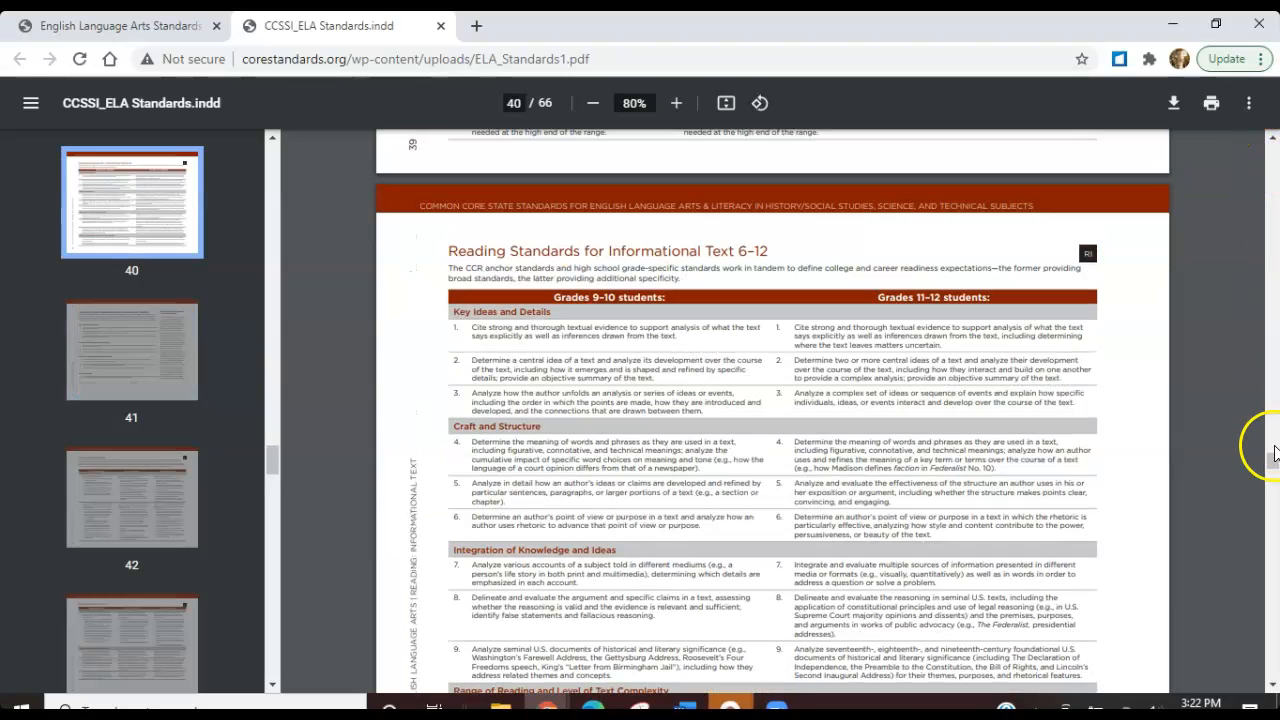
left_click_drag(1272, 460, 1272, 480)
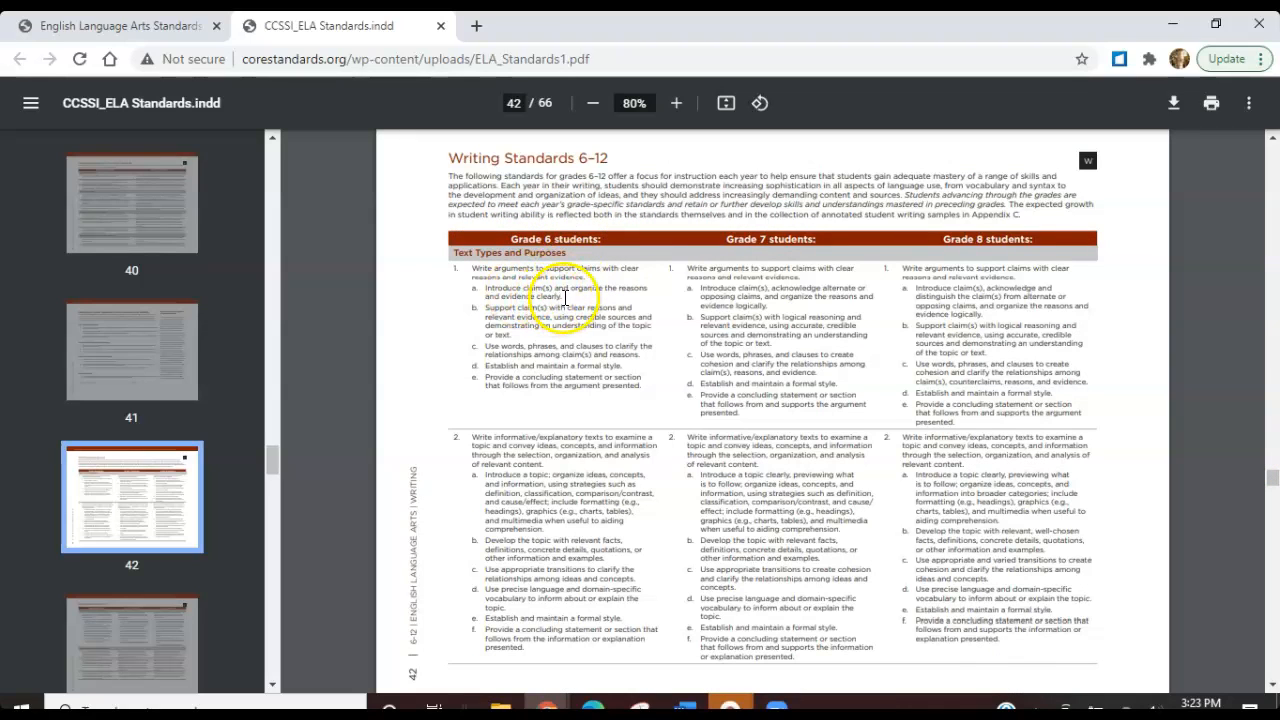
left_click_drag(565, 297, 483, 287)
key("ctrl+c")
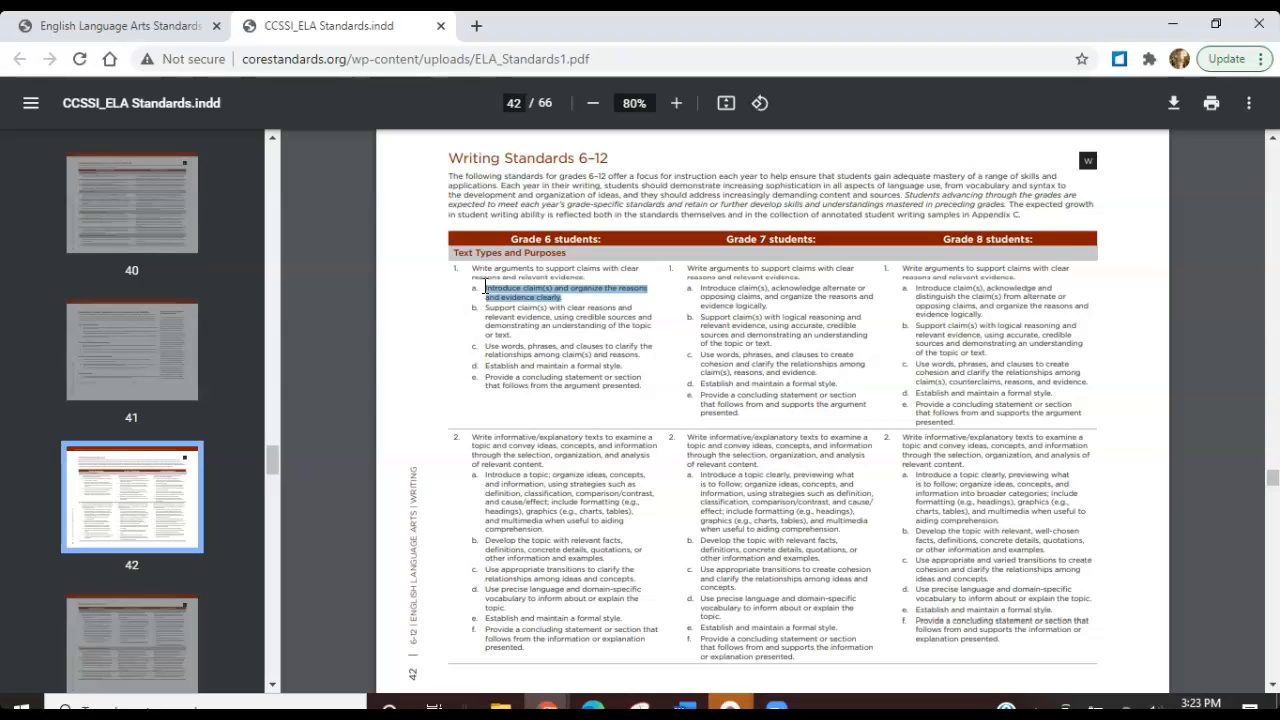
Search the Common Core standards in Destiny for the copied claim(s) sentence, with the grade set to Grade 6 English Language Arts
key("alt+Tab")
left_click(378, 273)
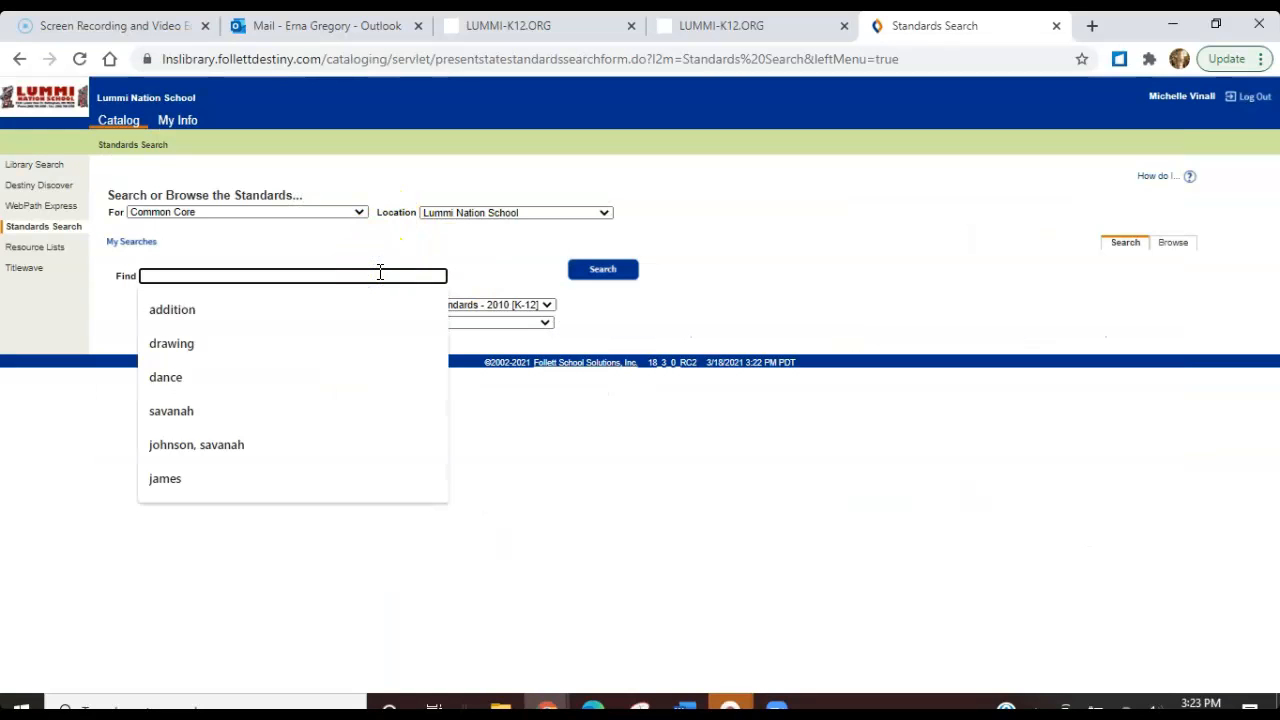
key("ctrl+v")
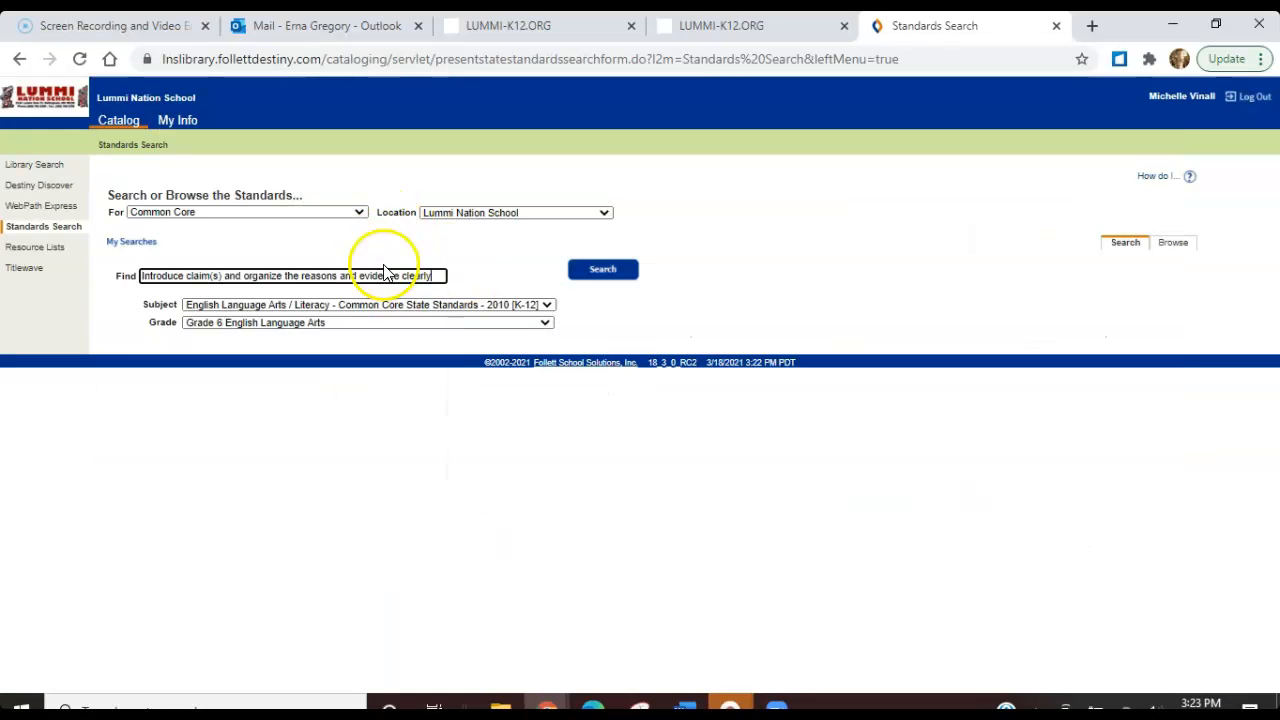
left_click(545, 322)
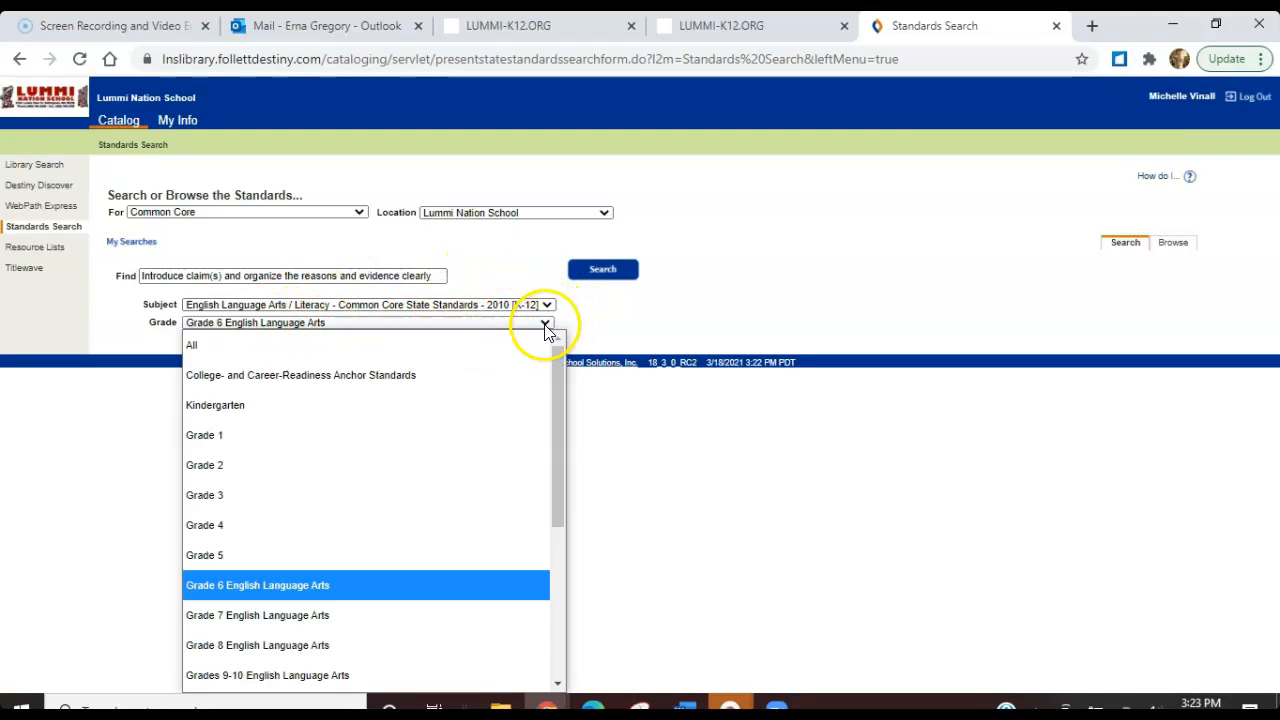
left_click(255, 582)
left_click(360, 212)
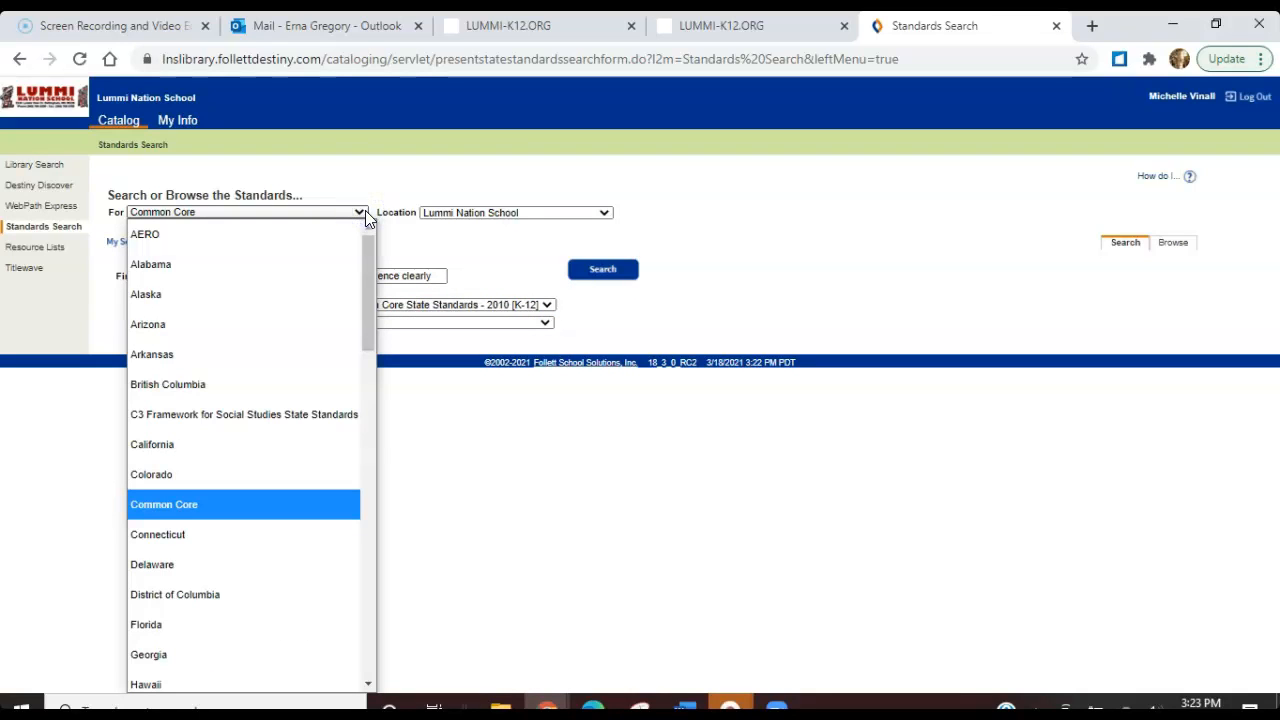
left_click(222, 512)
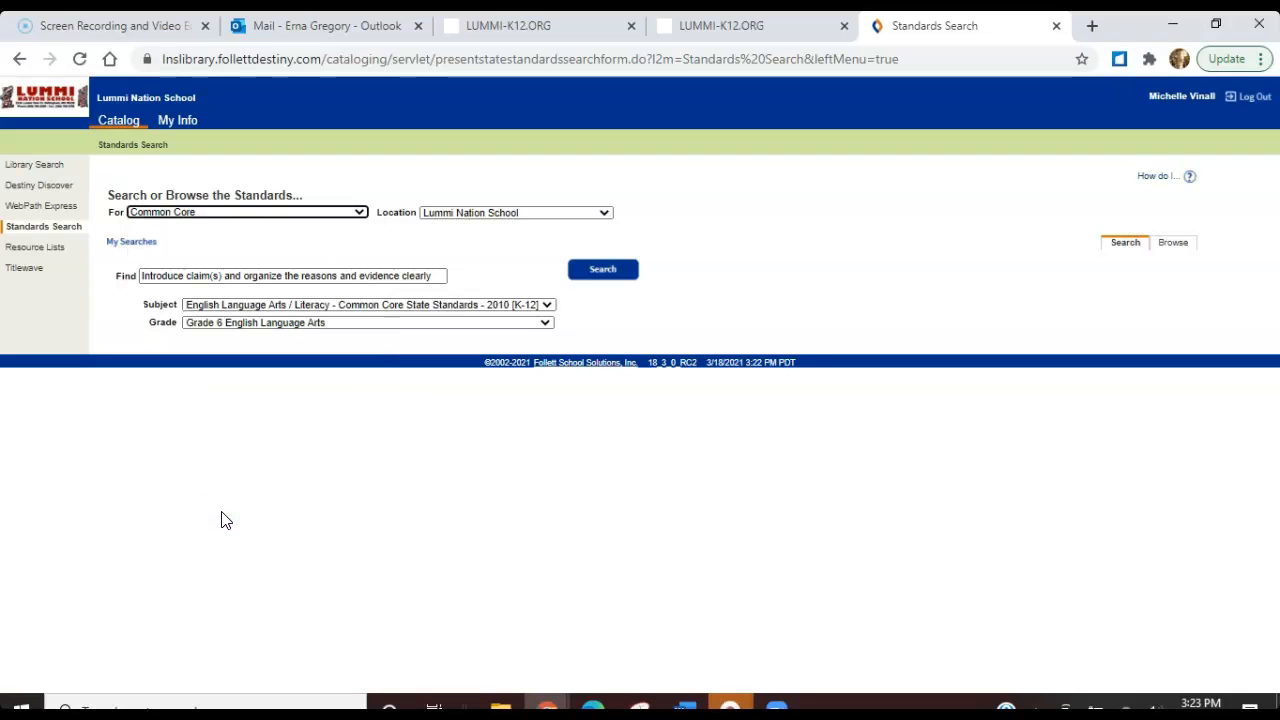
left_click(600, 270)
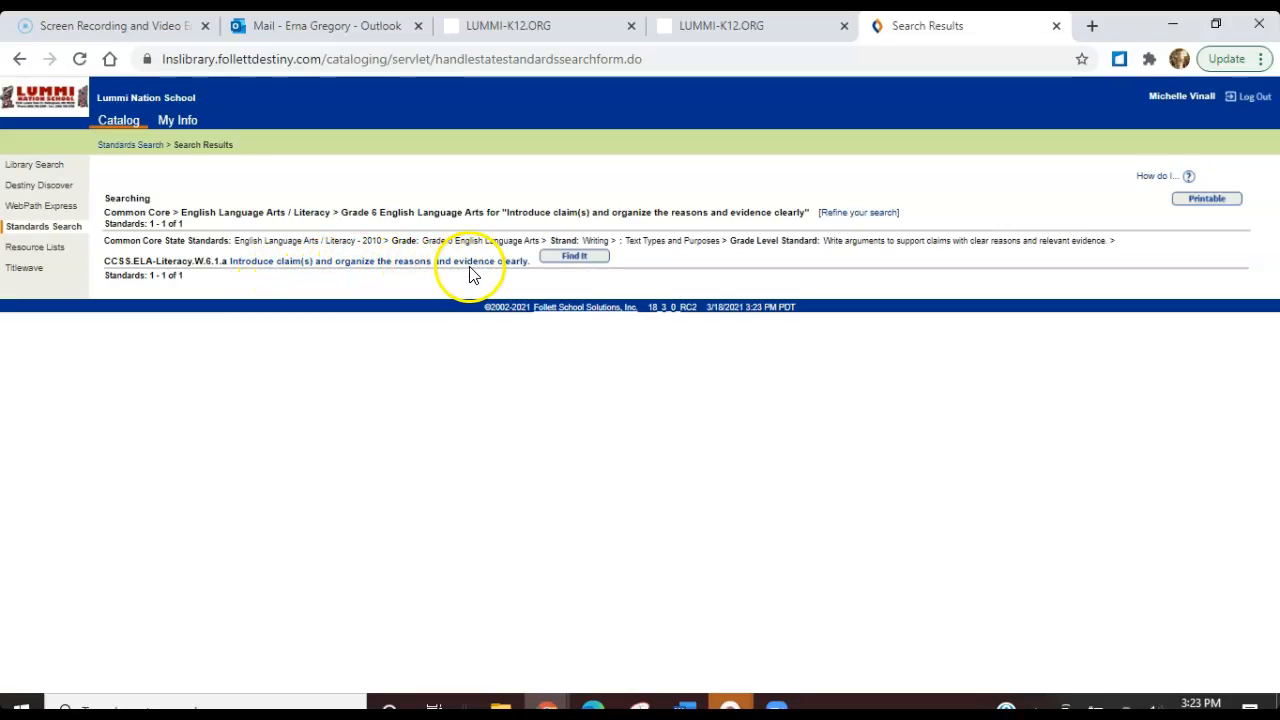
List the websites supporting standard CCSS.ELA-Literacy.W.6.1.a and open the kidcourses.com page on the seven basic plots
left_click(566, 257)
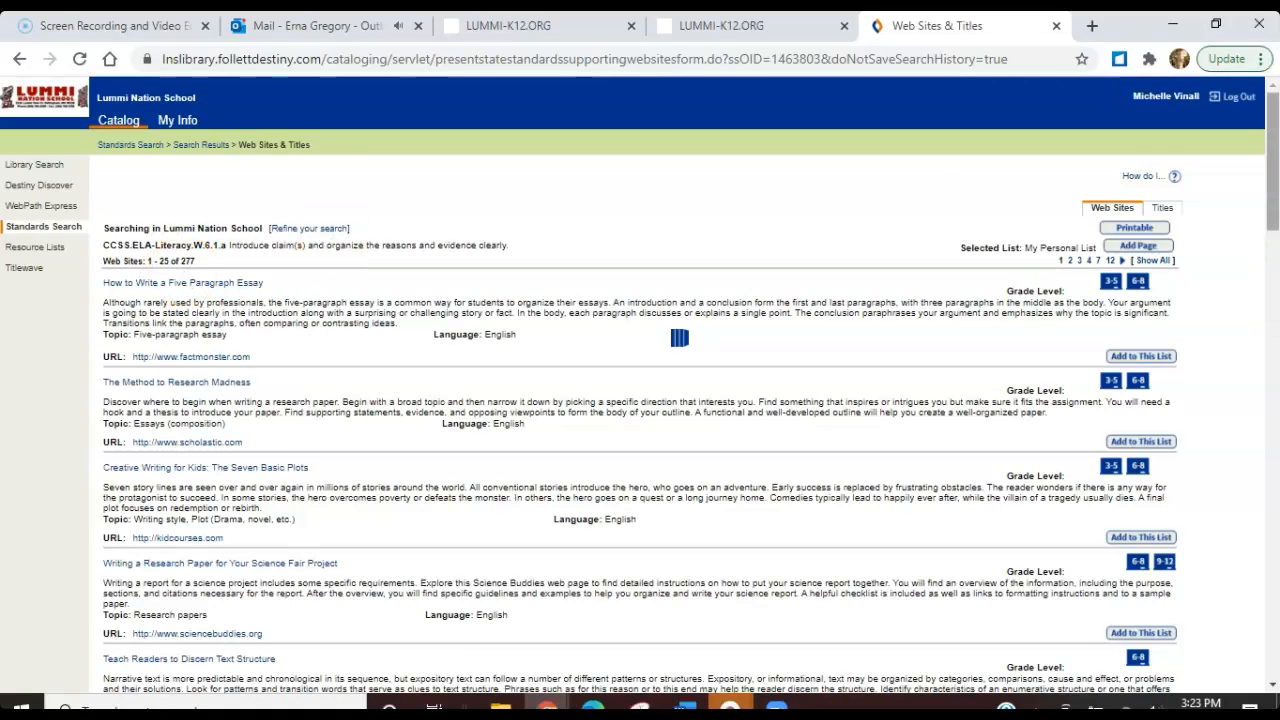
left_click_drag(1273, 155, 1272, 178)
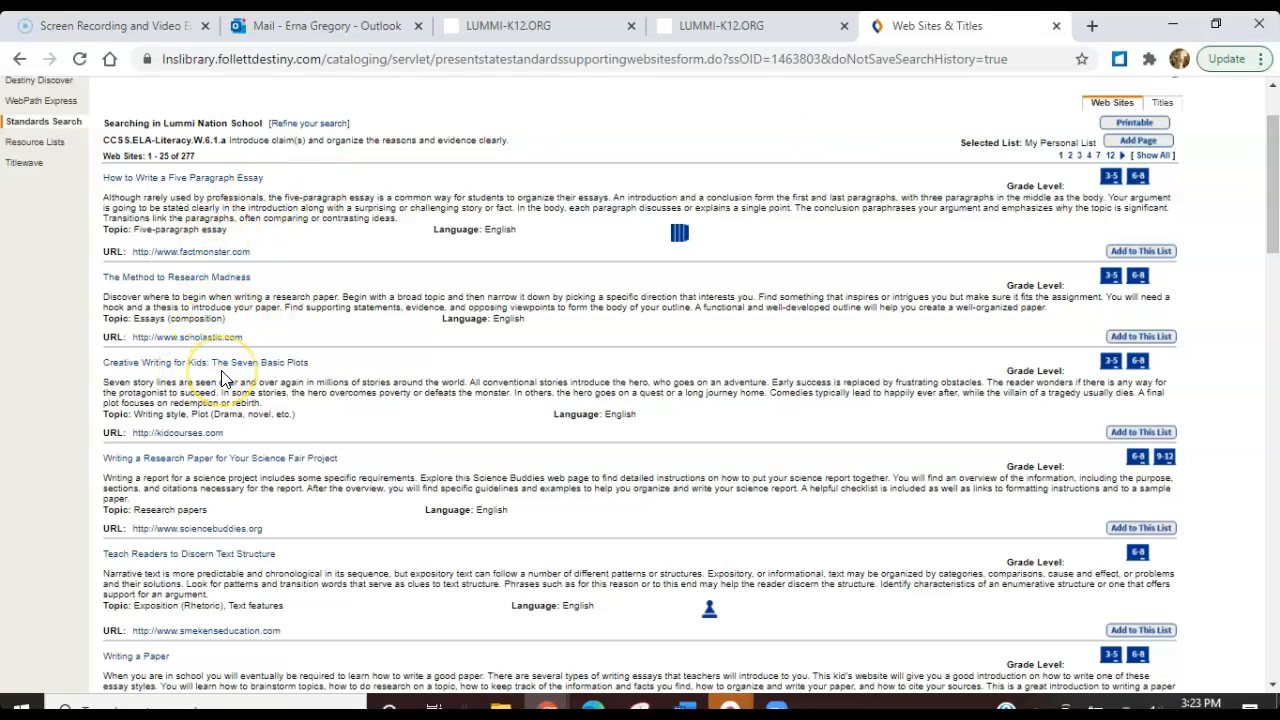
left_click(284, 382)
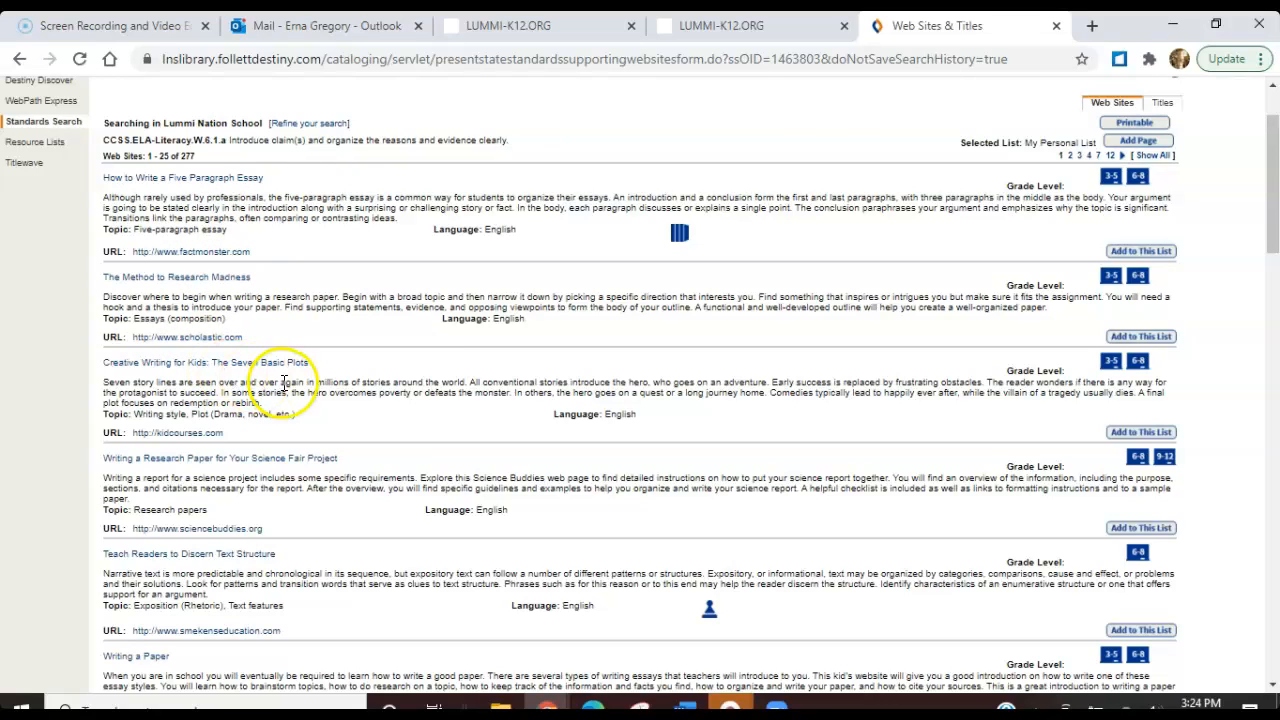
left_click(219, 436)
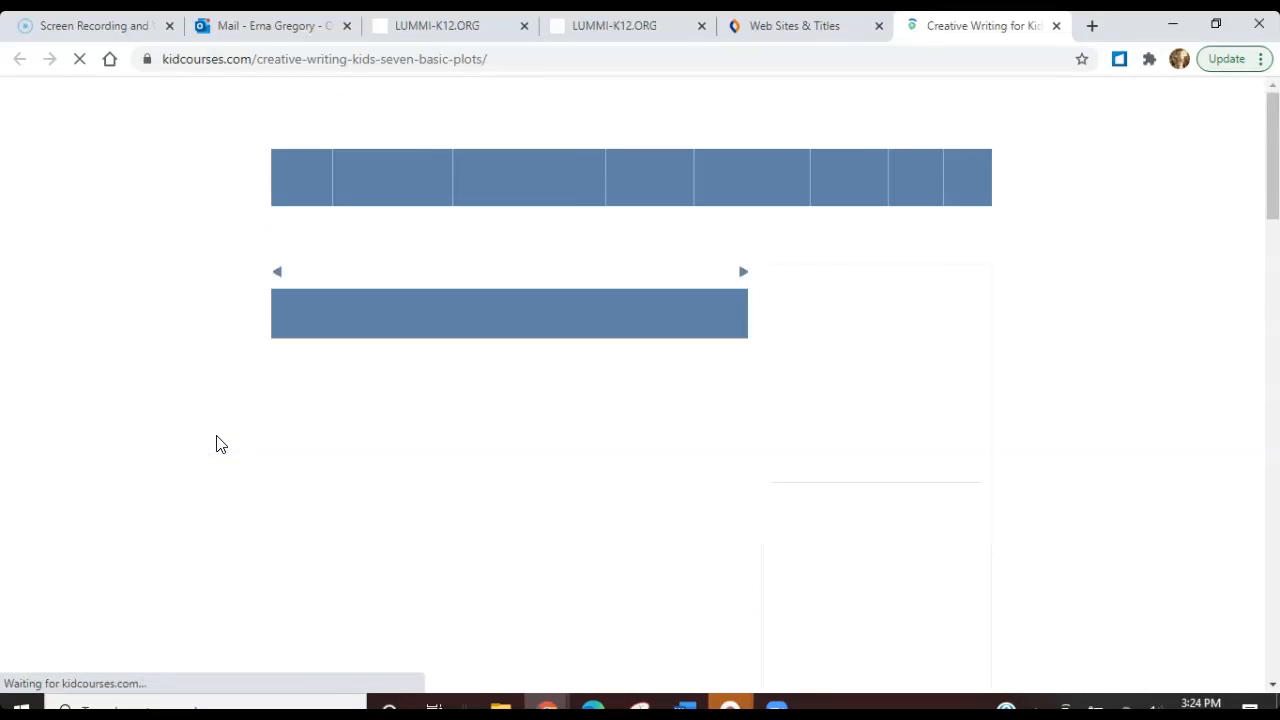
Look through the seven basic plots article, including its story-writing activity, and return to its beginning
left_click_drag(1269, 129, 1273, 313)
scroll(640, 380, "down", 1)
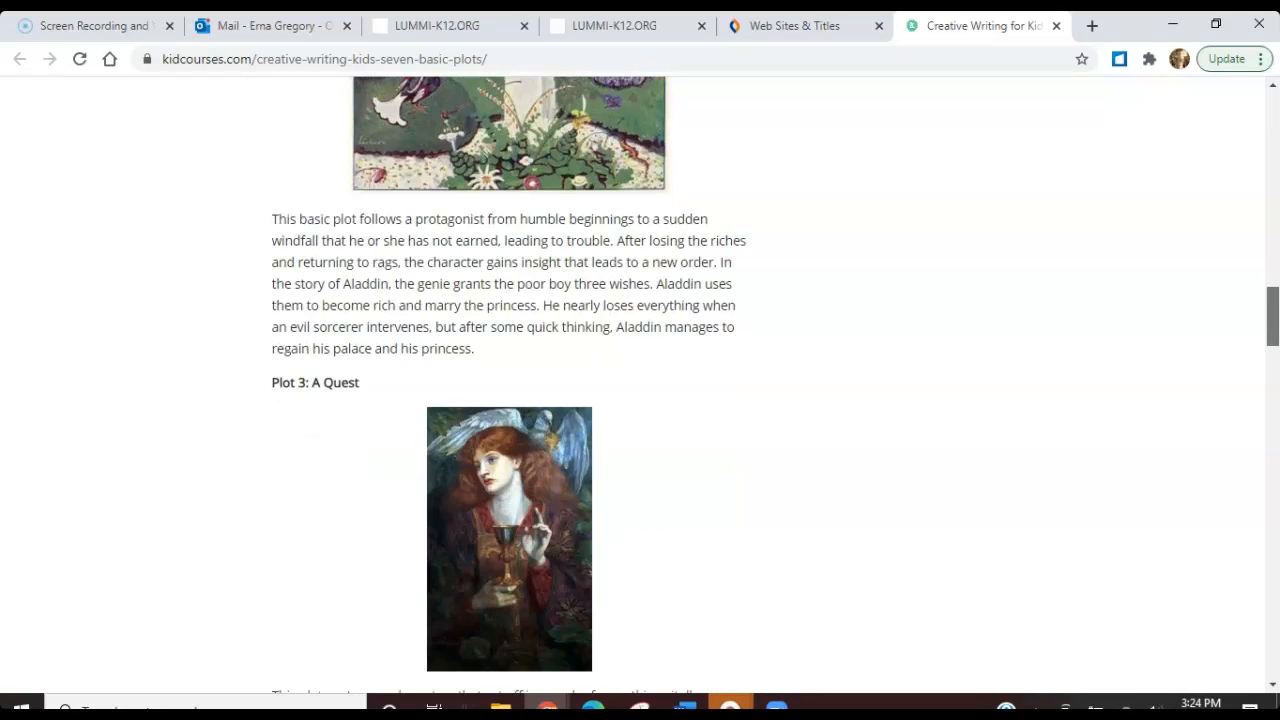
scroll(640, 380, "down", 15)
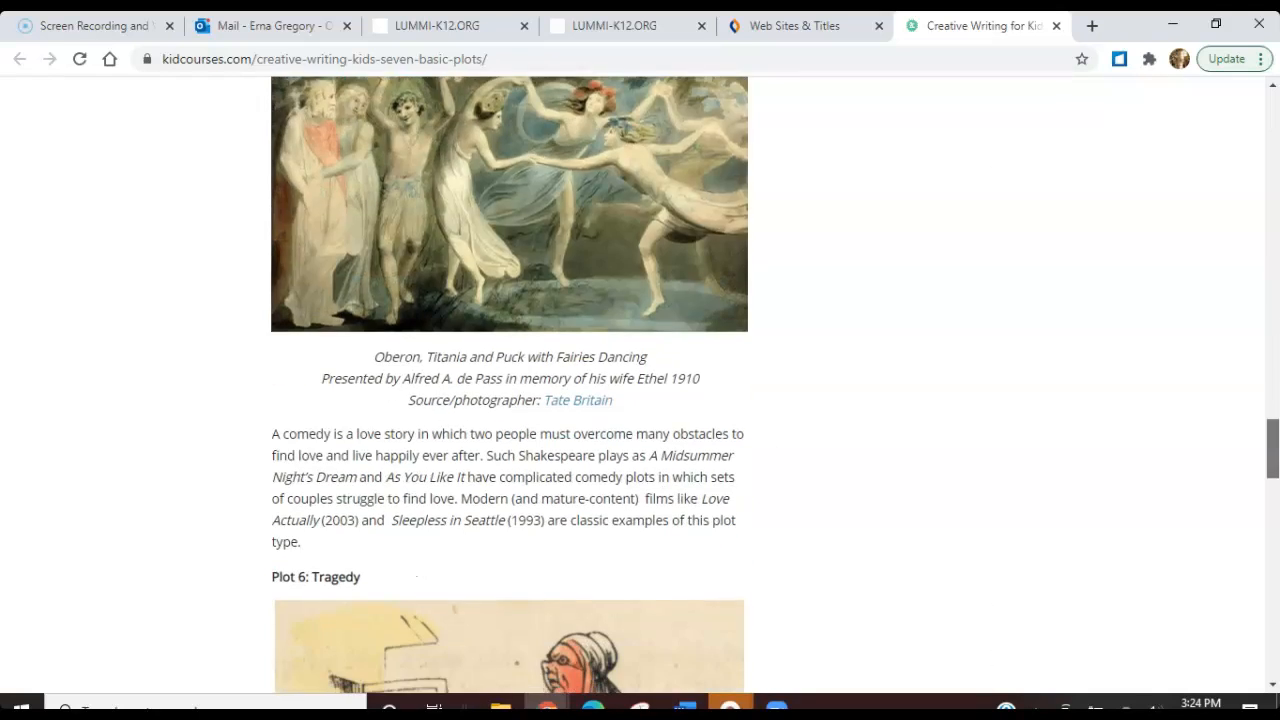
scroll(640, 380, "down", 7)
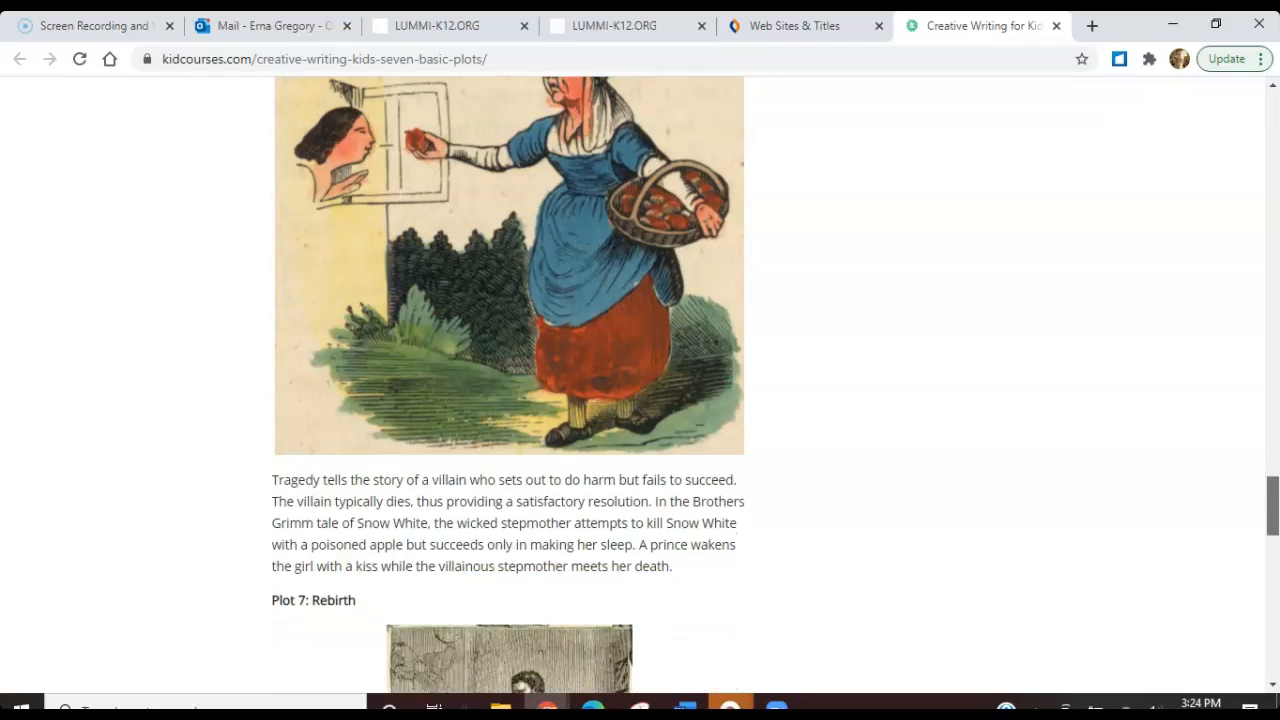
scroll(640, 380, "down", 5)
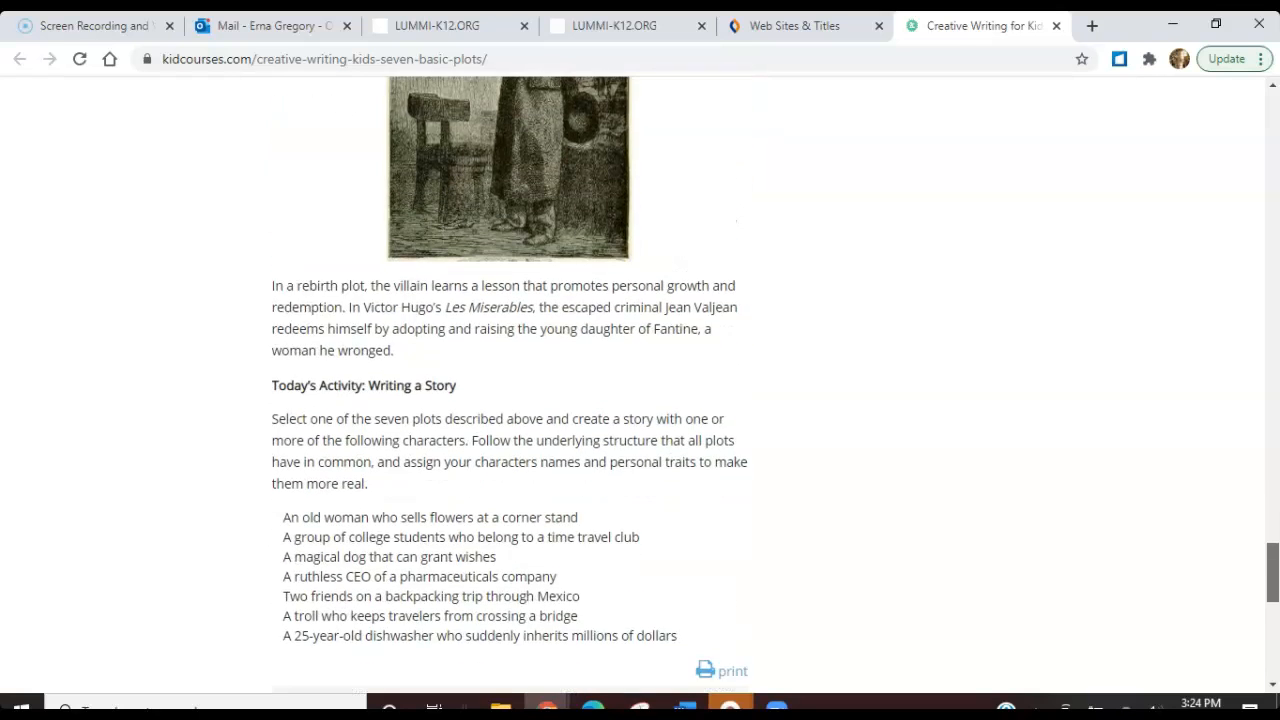
scroll(640, 380, "down", 1)
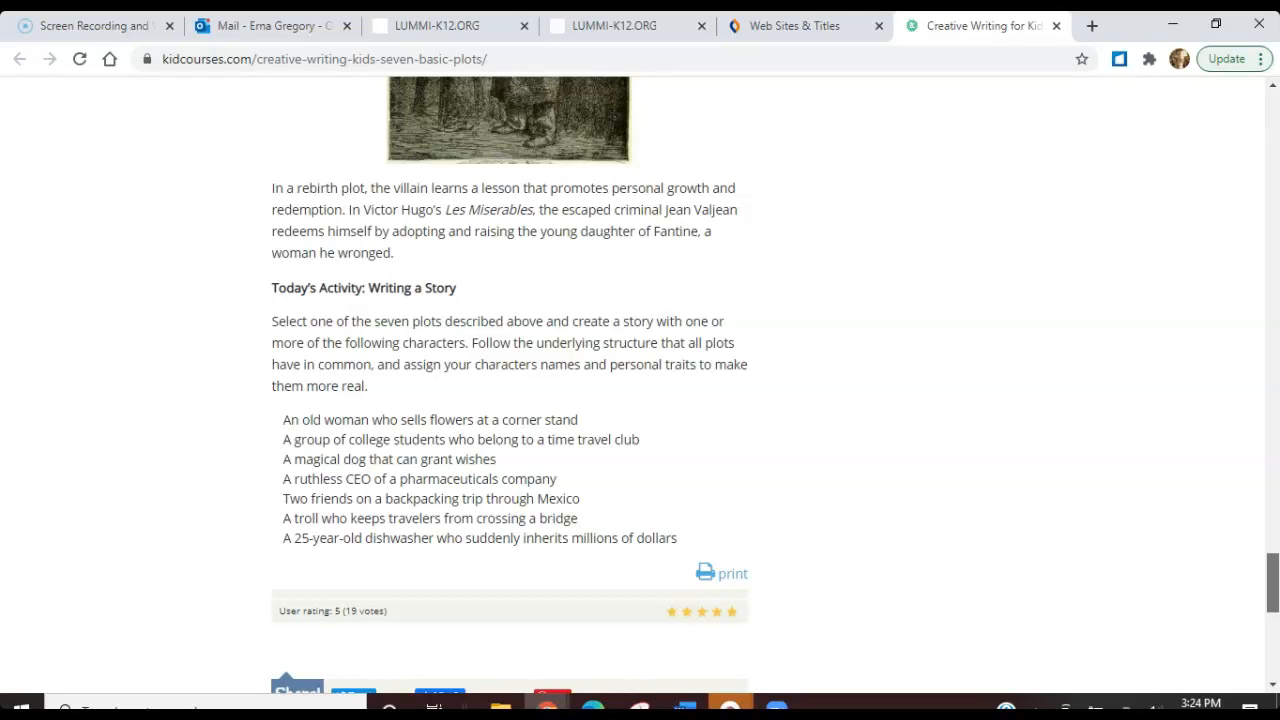
scroll(510, 385, "down", 1)
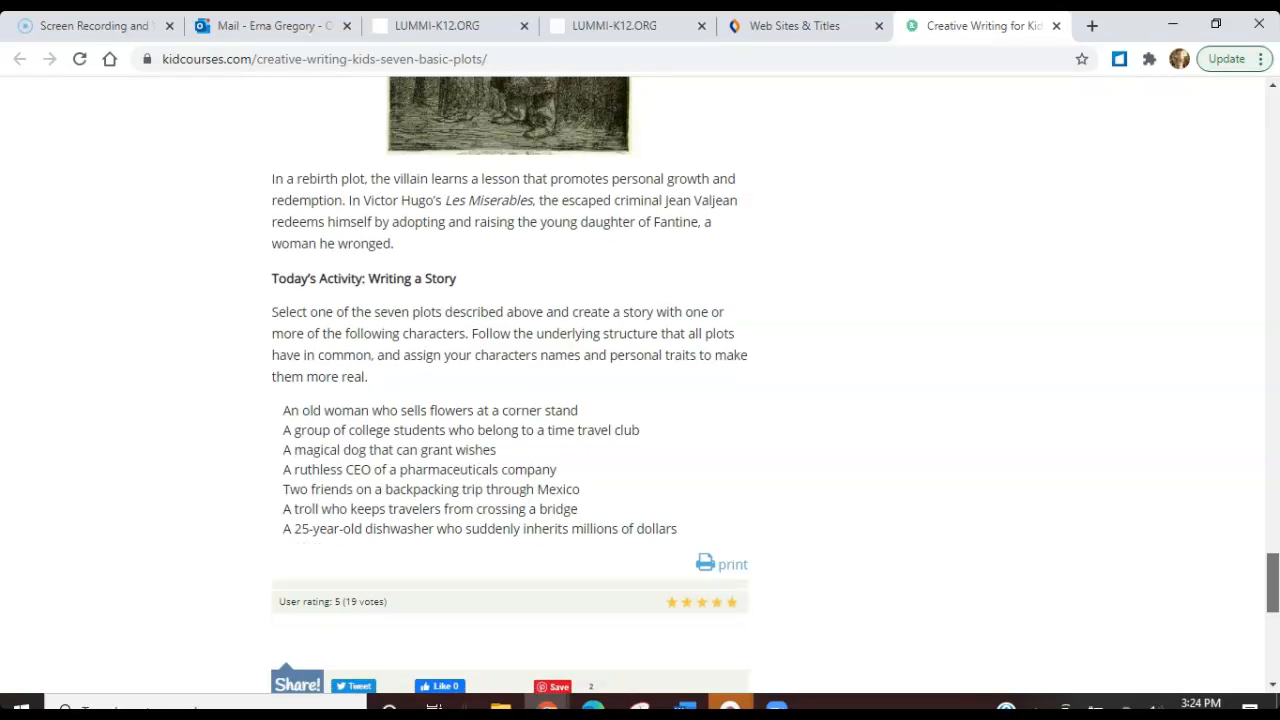
left_click_drag(1272, 580, 1256, 90)
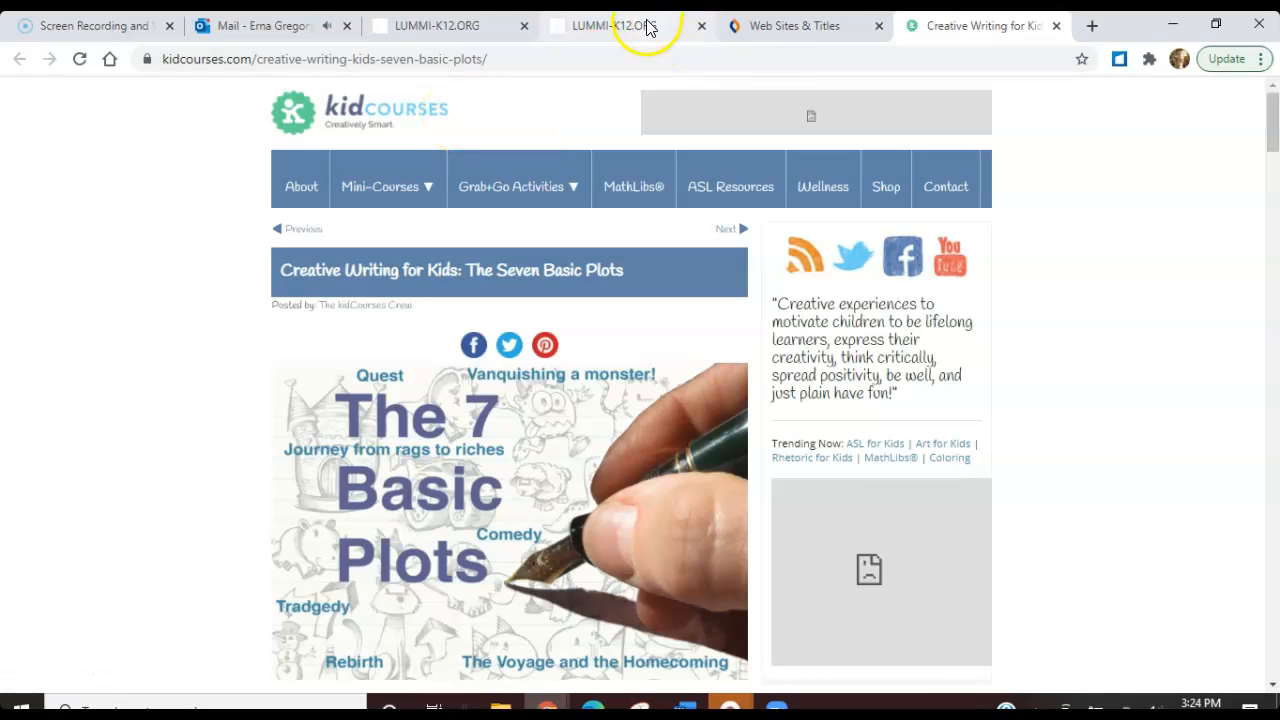
Open Destiny Discover from the school library page and dismiss the Collections By Destiny maintenance notice
left_click(465, 25)
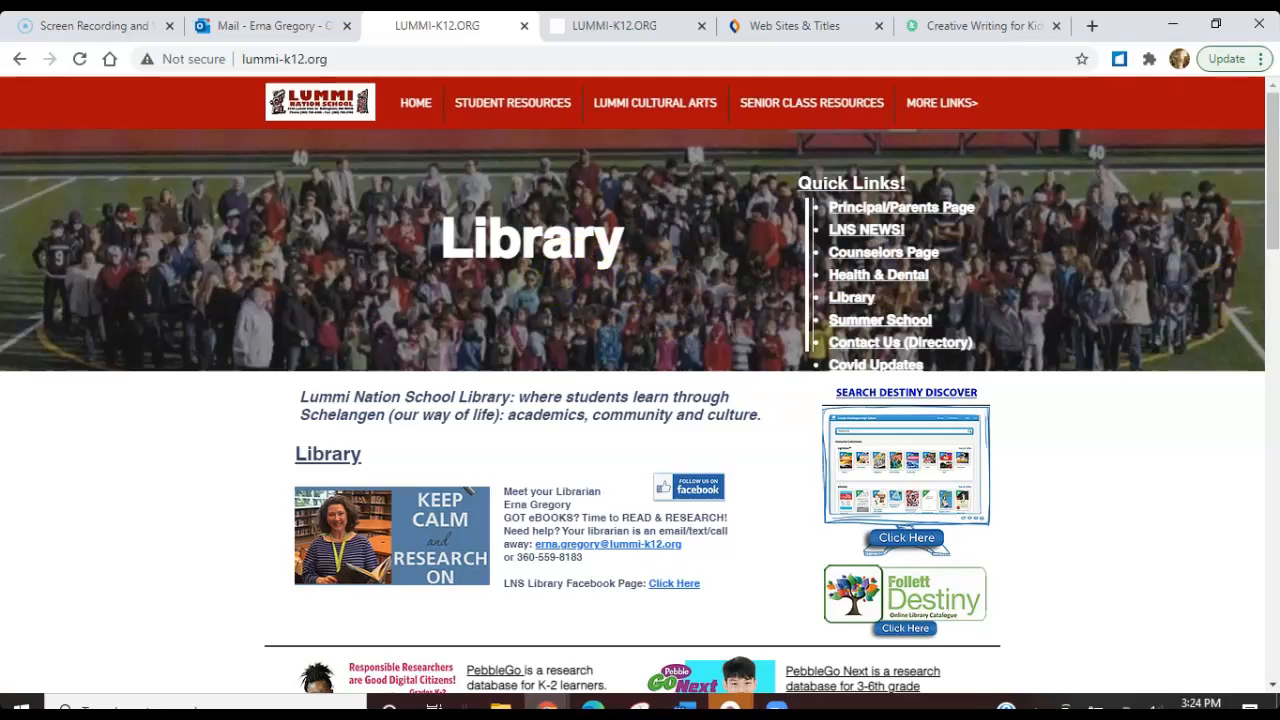
left_click_drag(1268, 224, 1272, 260)
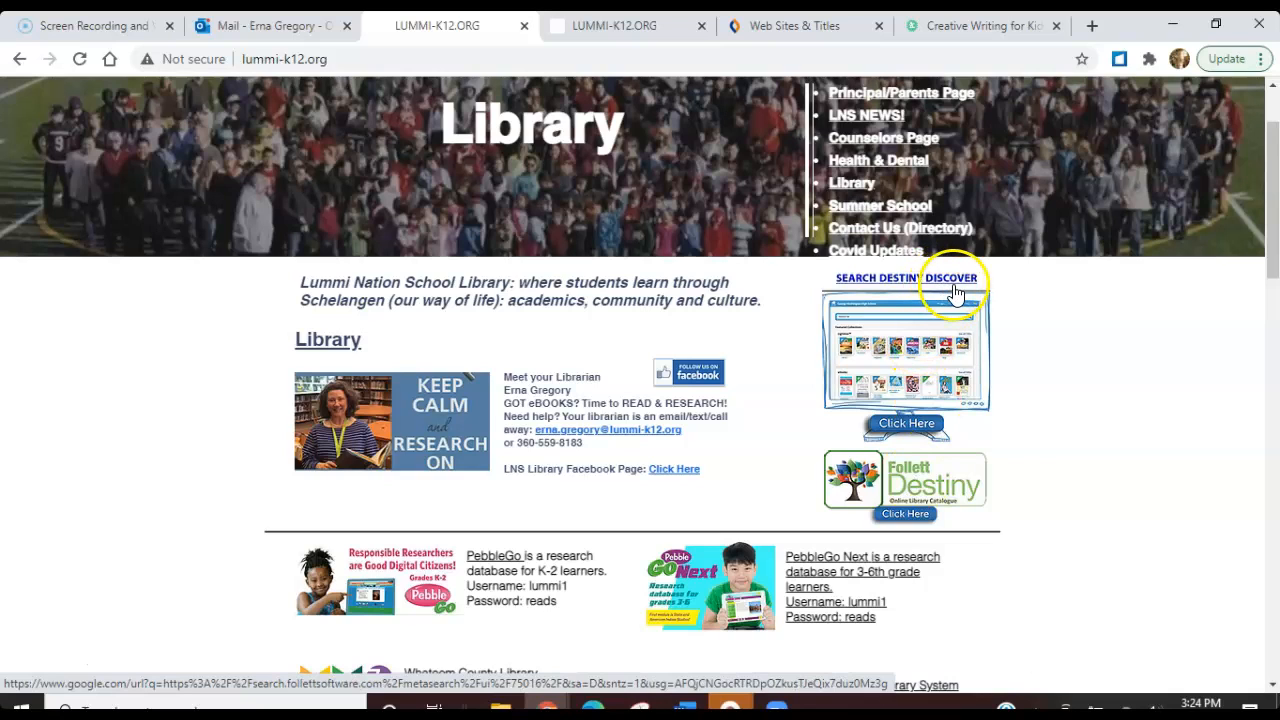
left_click(908, 425)
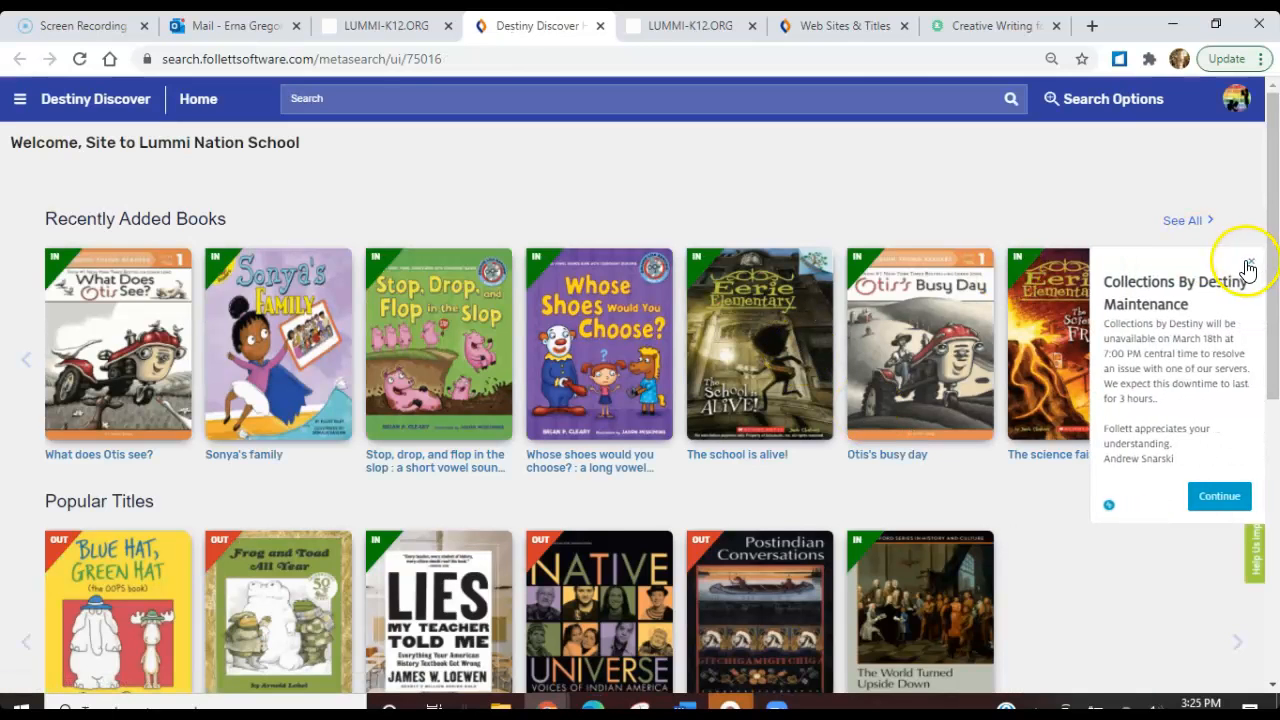
left_click(1246, 264)
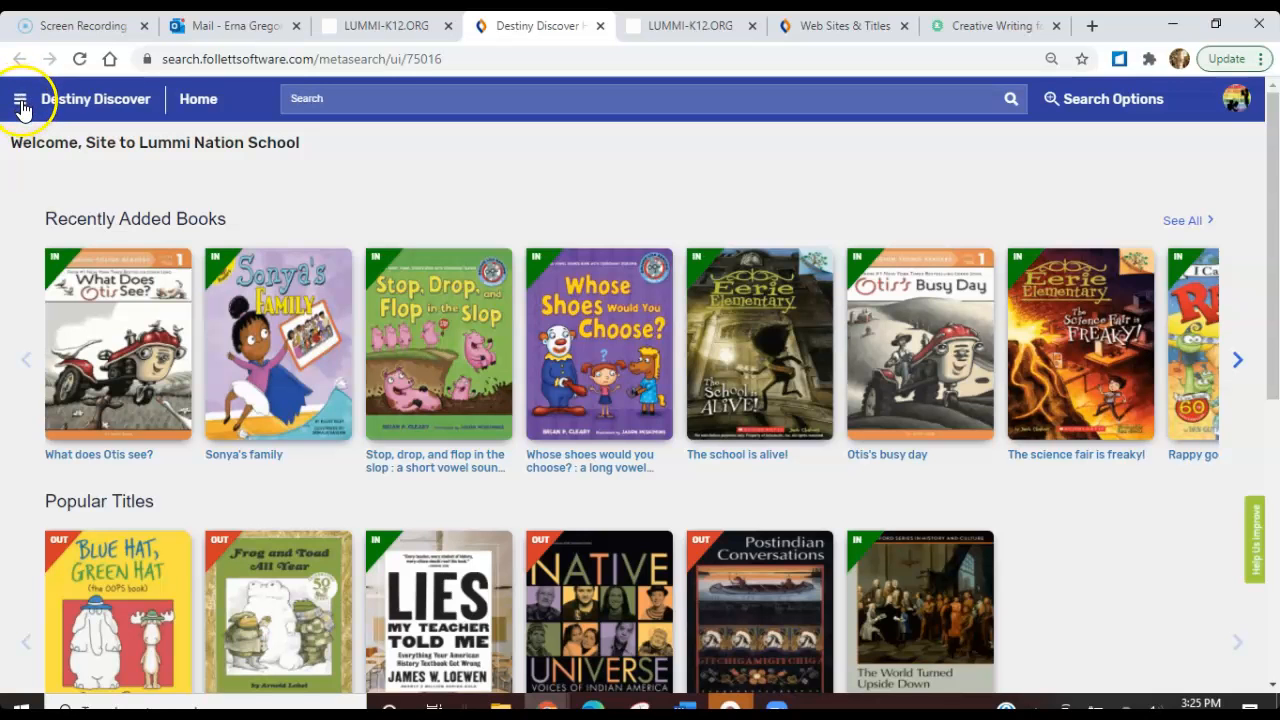
Open Collections from Destiny Discover and look through the featured and public collections, ending on the private ones
left_click(20, 102)
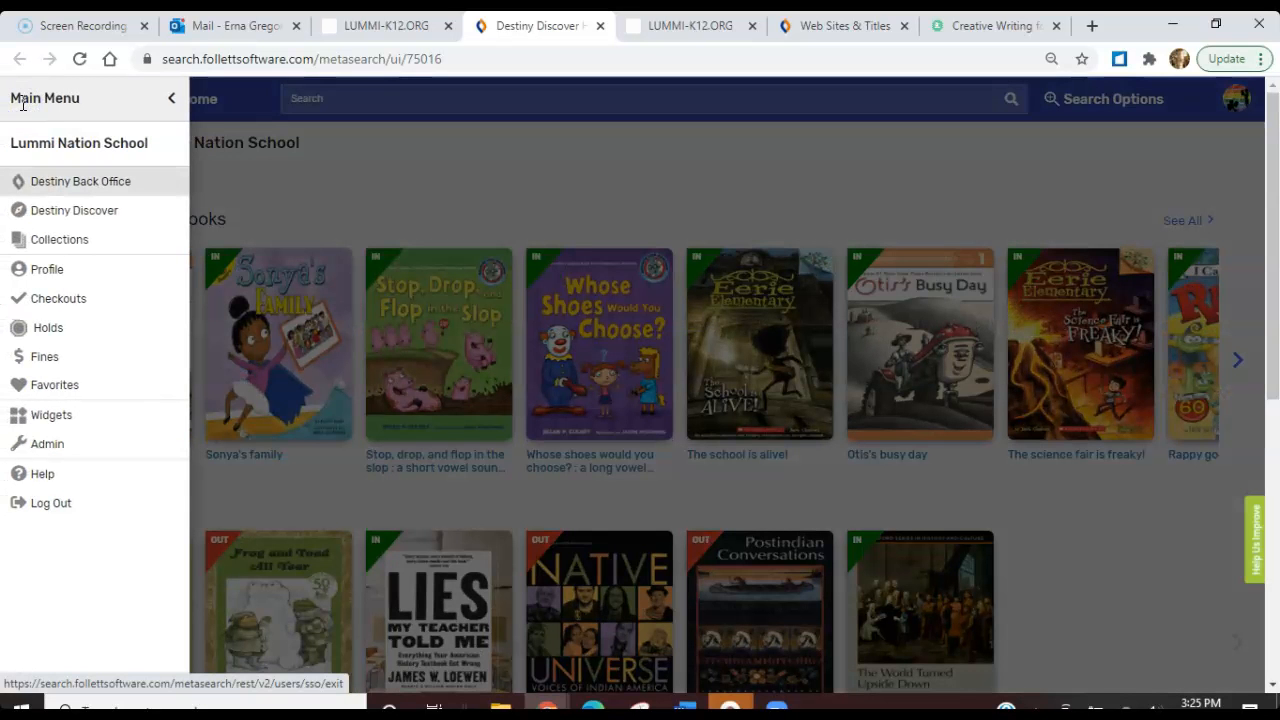
left_click(50, 241)
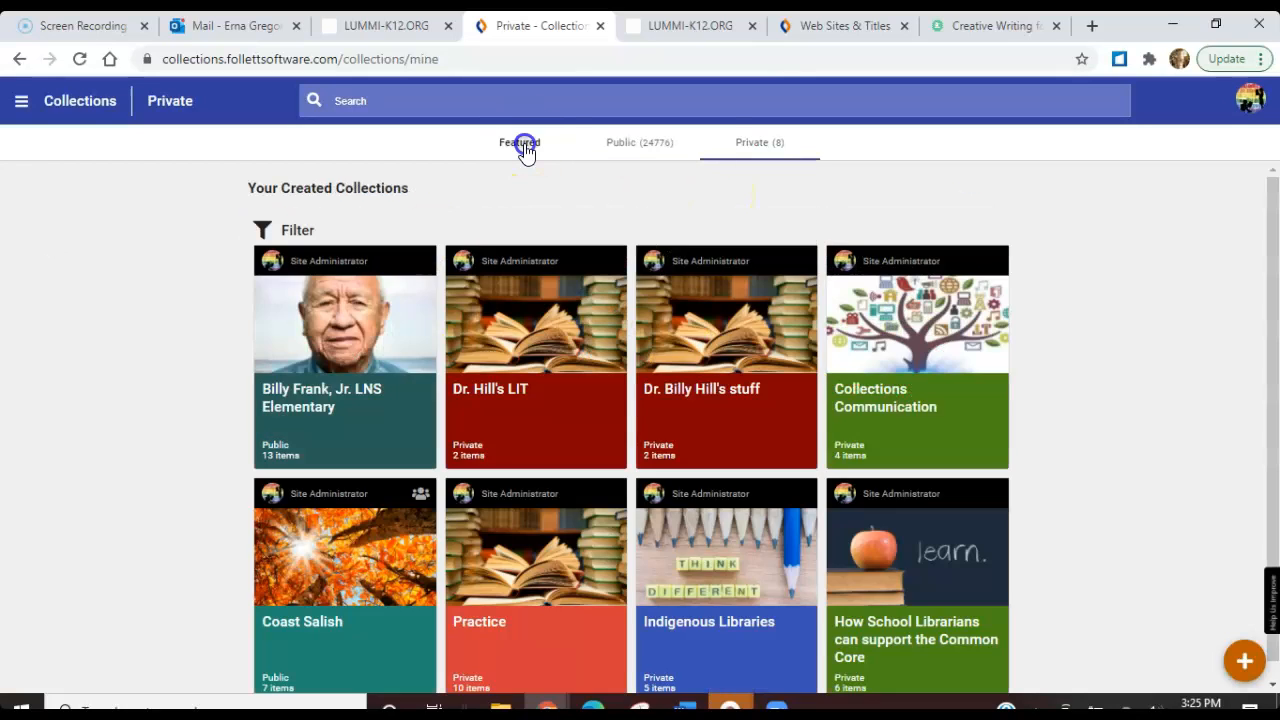
left_click(521, 145)
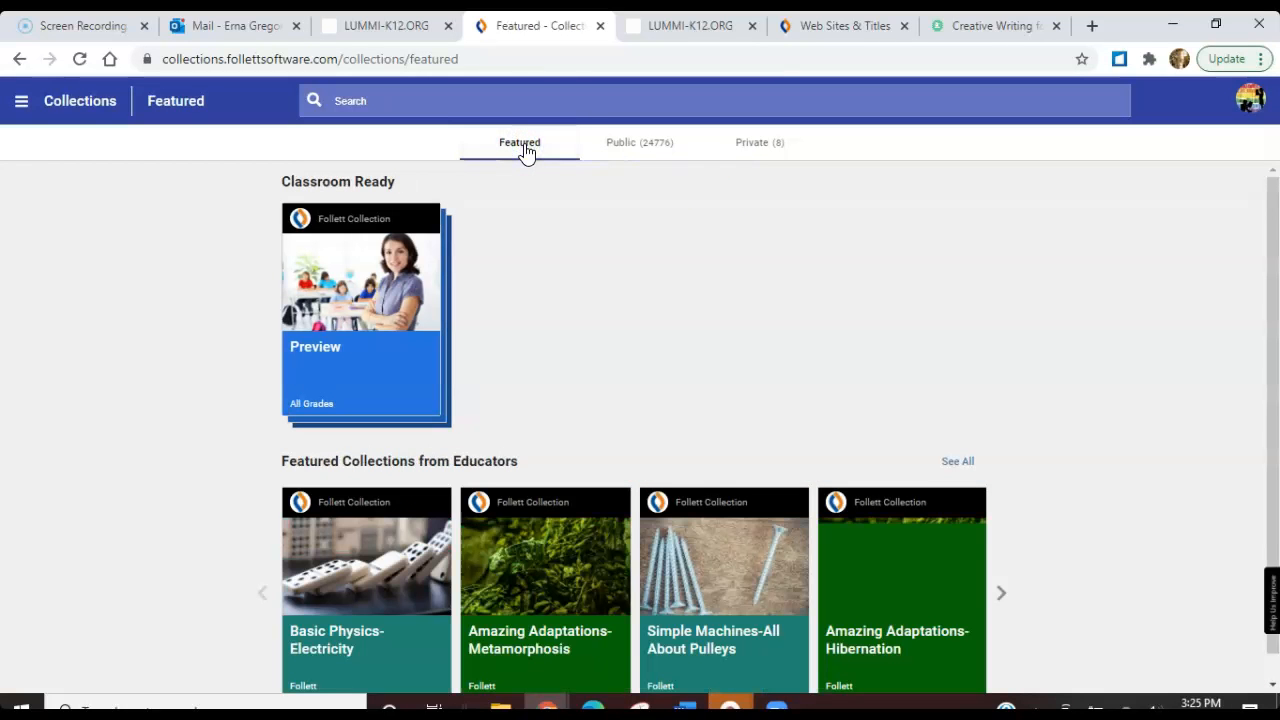
left_click(634, 150)
left_click(760, 140)
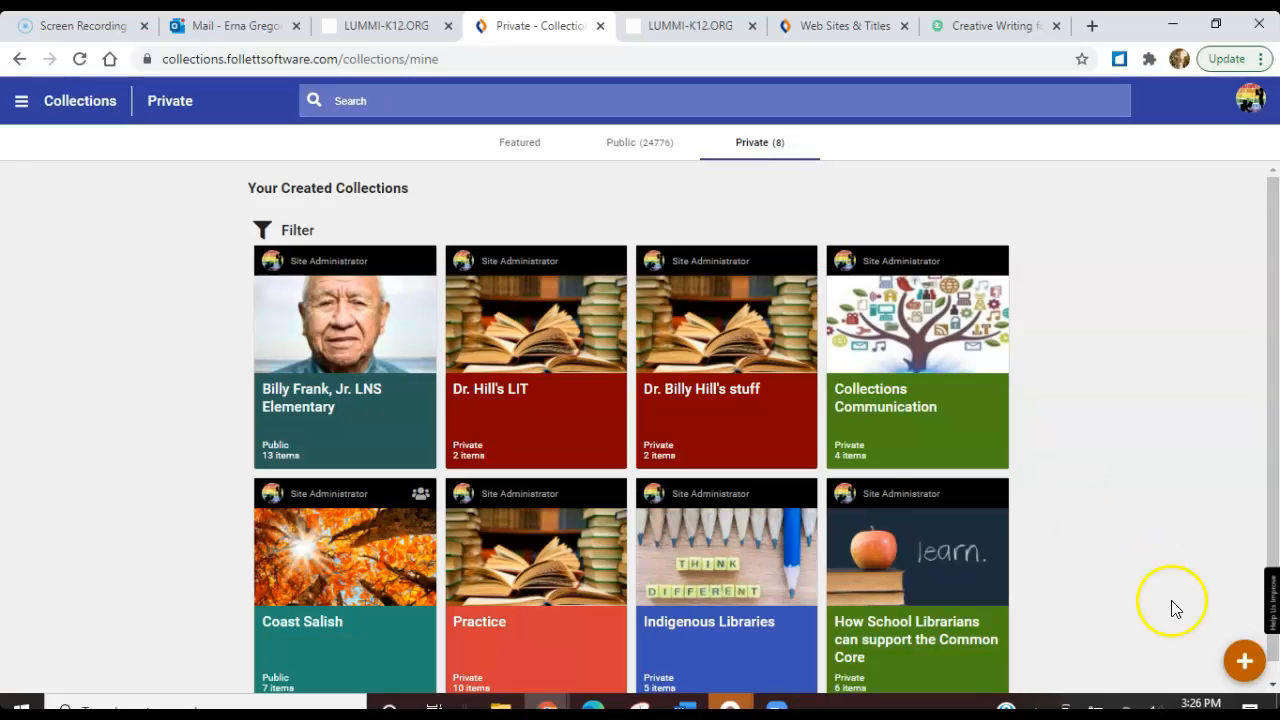
Start a new collection titled "6th grade Teacher Writing Resources", leaving its description empty
left_click(1242, 664)
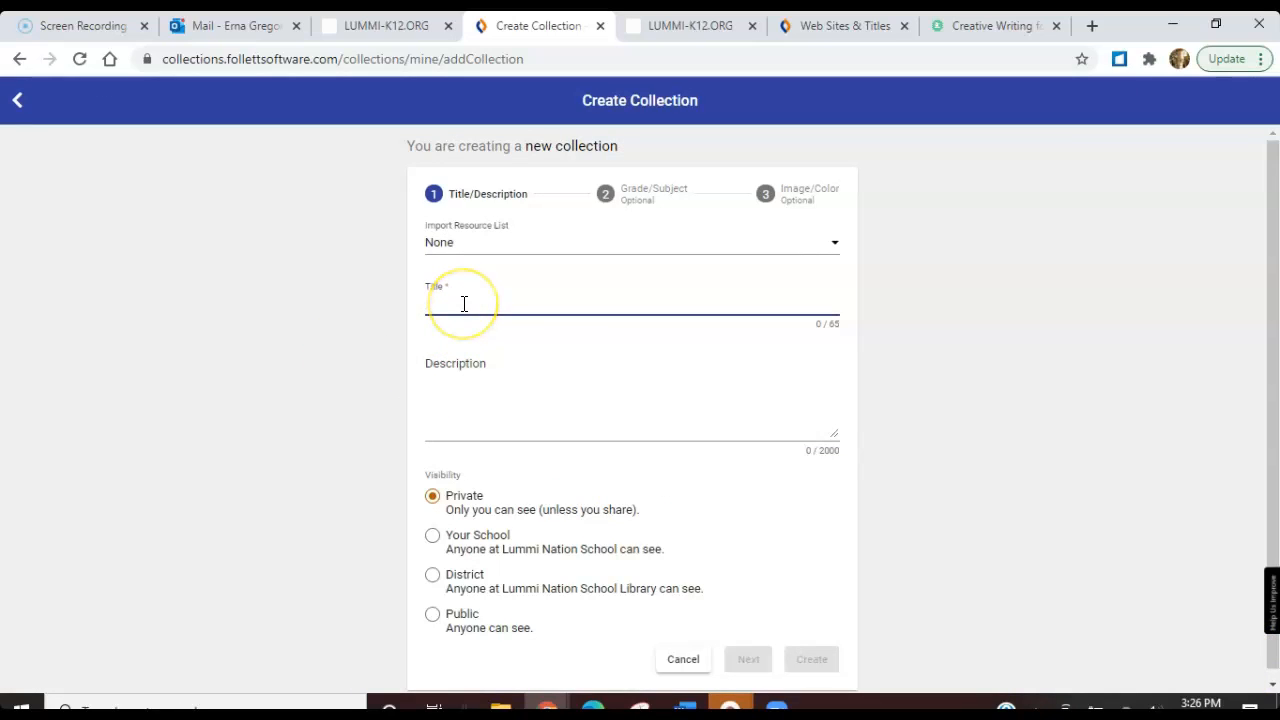
type("6th grade Teacher Writing Resources")
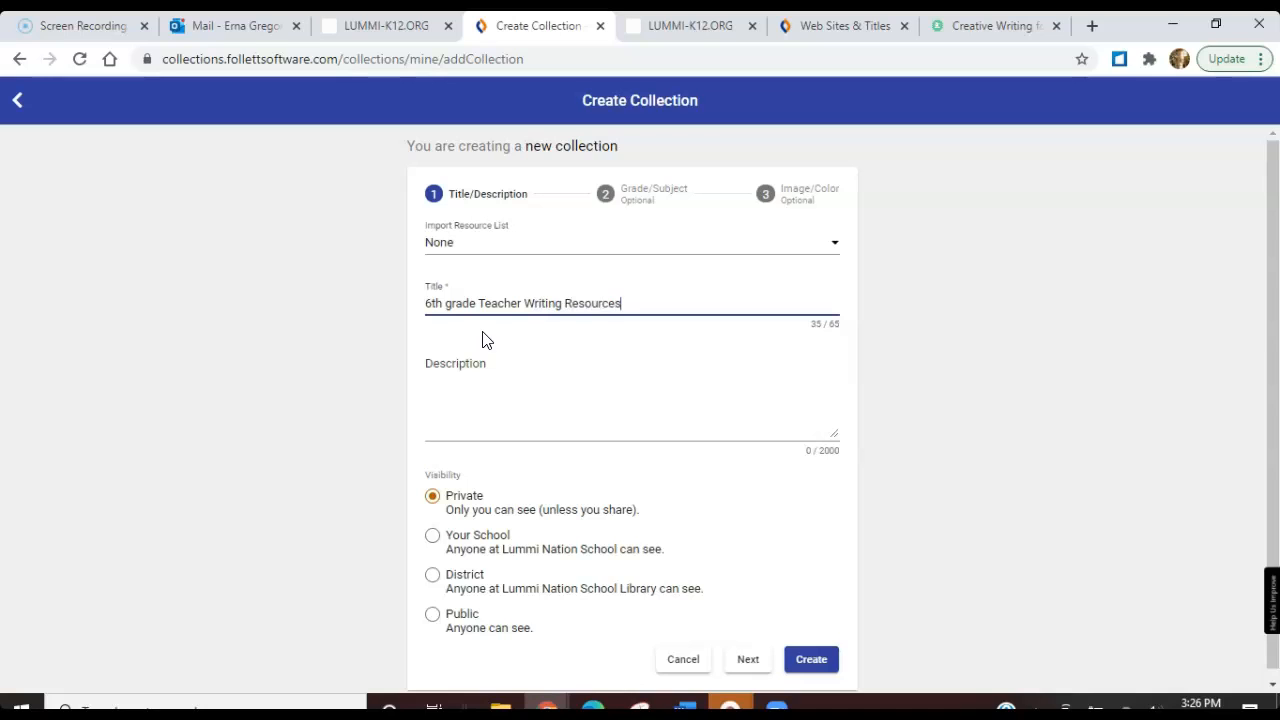
left_click(528, 414)
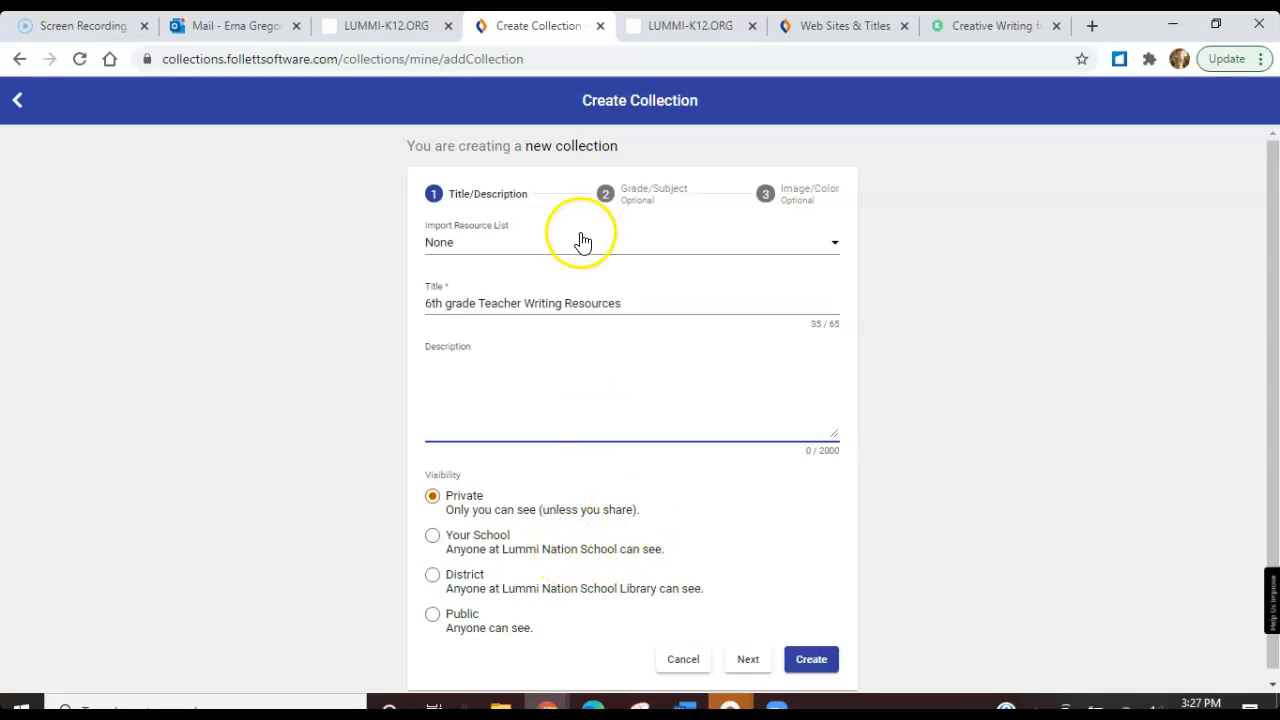
Assign the new collection the subject English Language Arts and the grade 6th
left_click(652, 199)
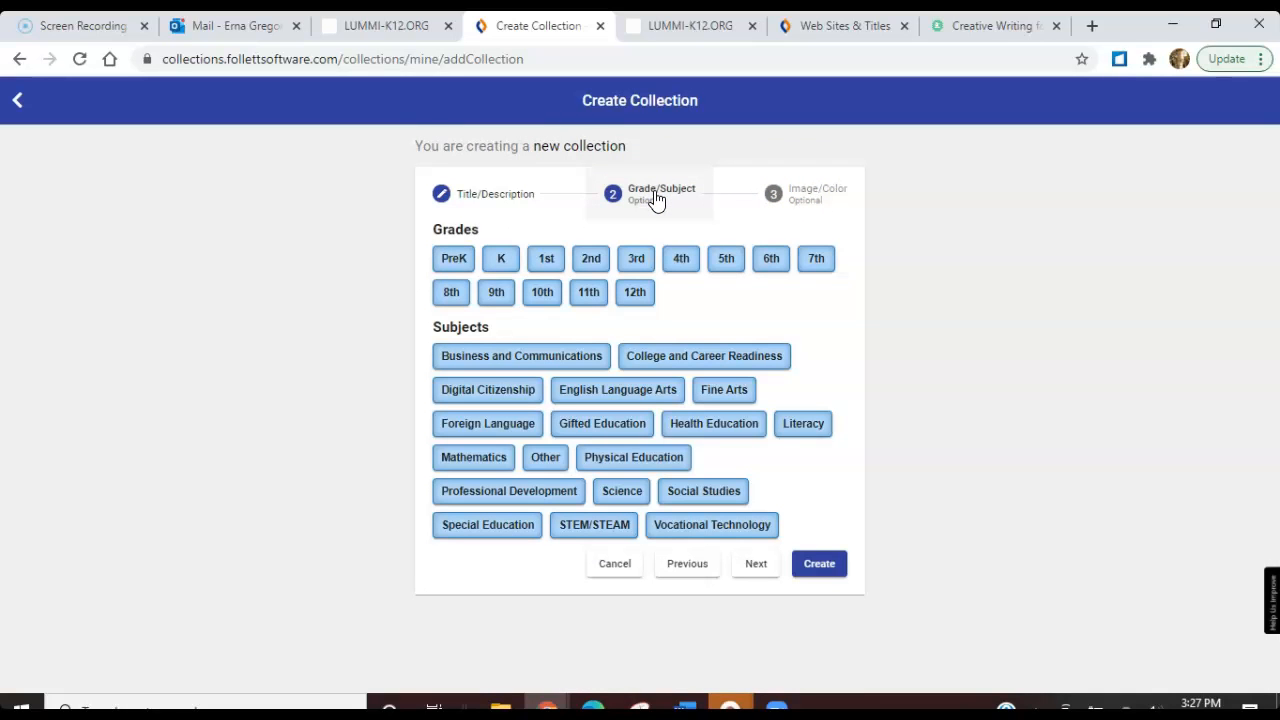
left_click(587, 396)
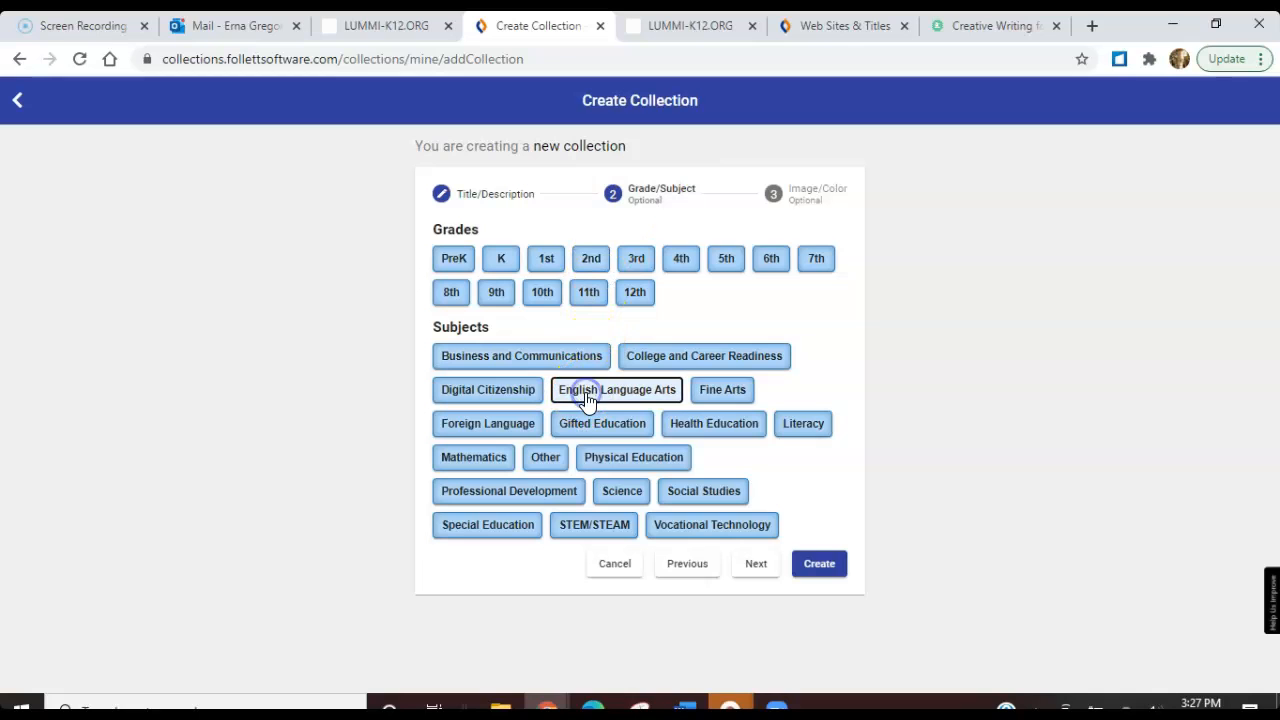
left_click(772, 264)
Give the collection the colored pencils stock photo and a bright red color, and create it
left_click(802, 198)
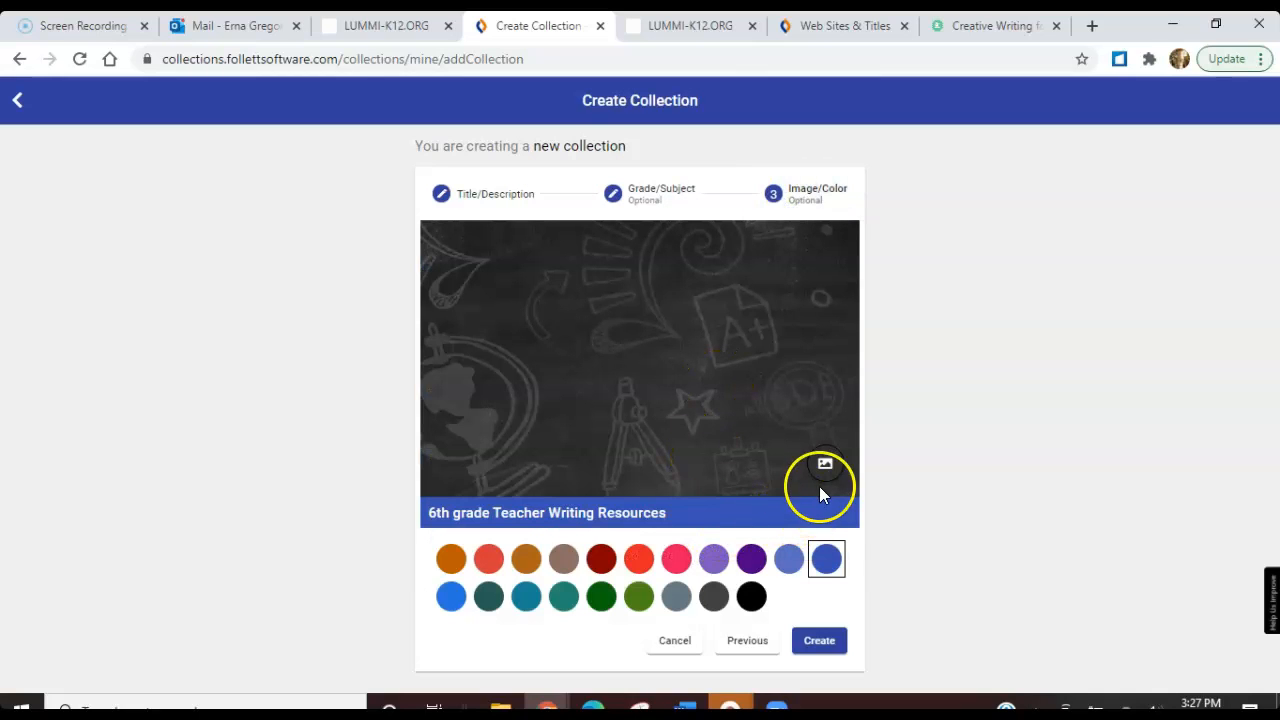
left_click(824, 465)
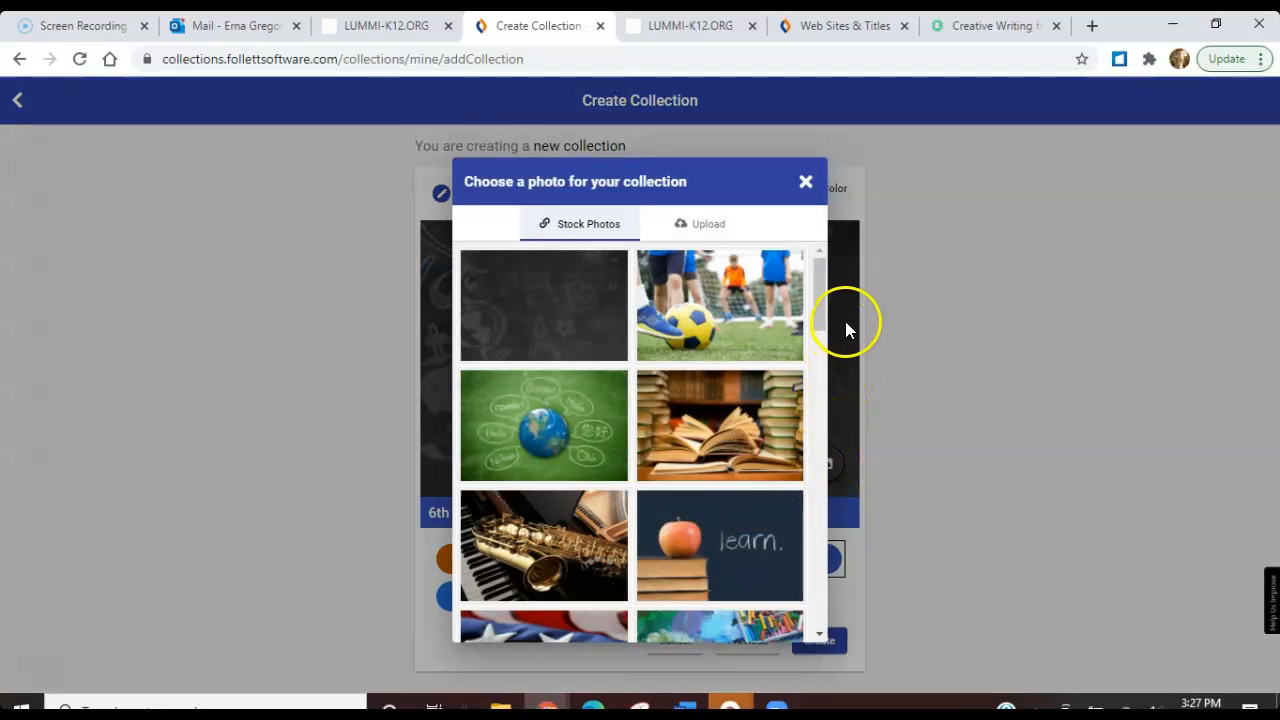
left_click_drag(816, 296, 821, 364)
left_click(751, 362)
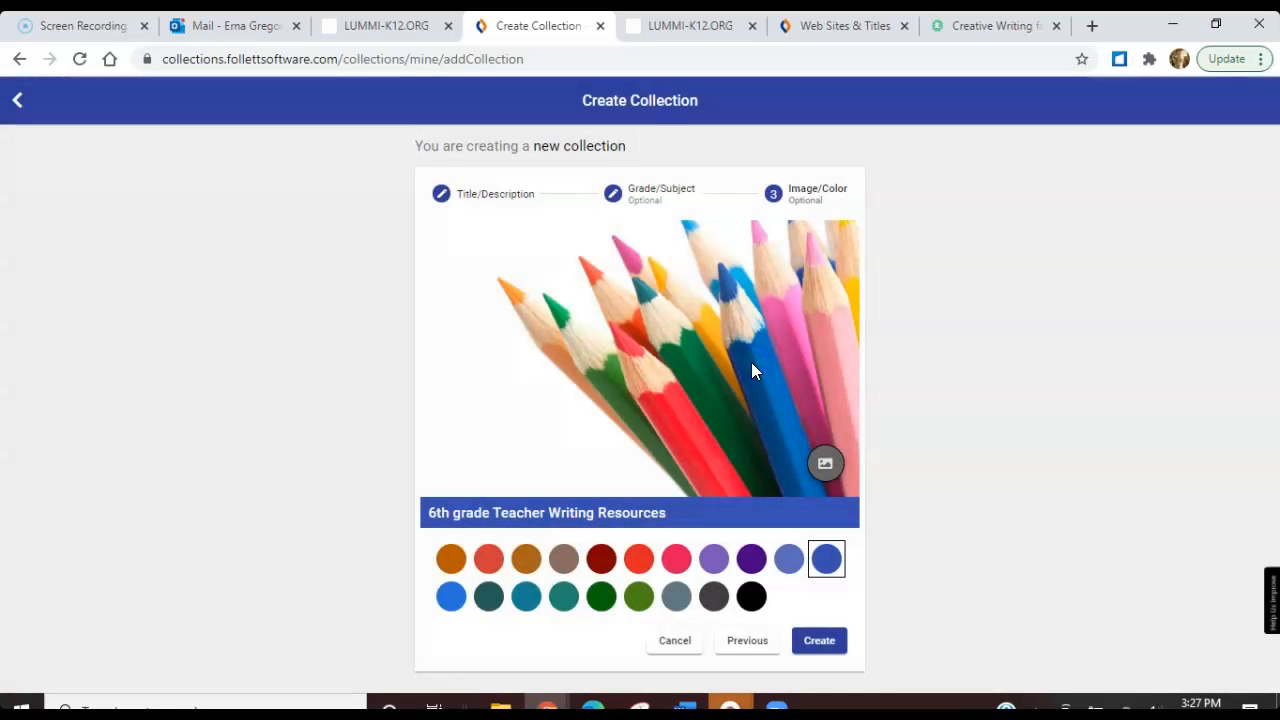
left_click(640, 560)
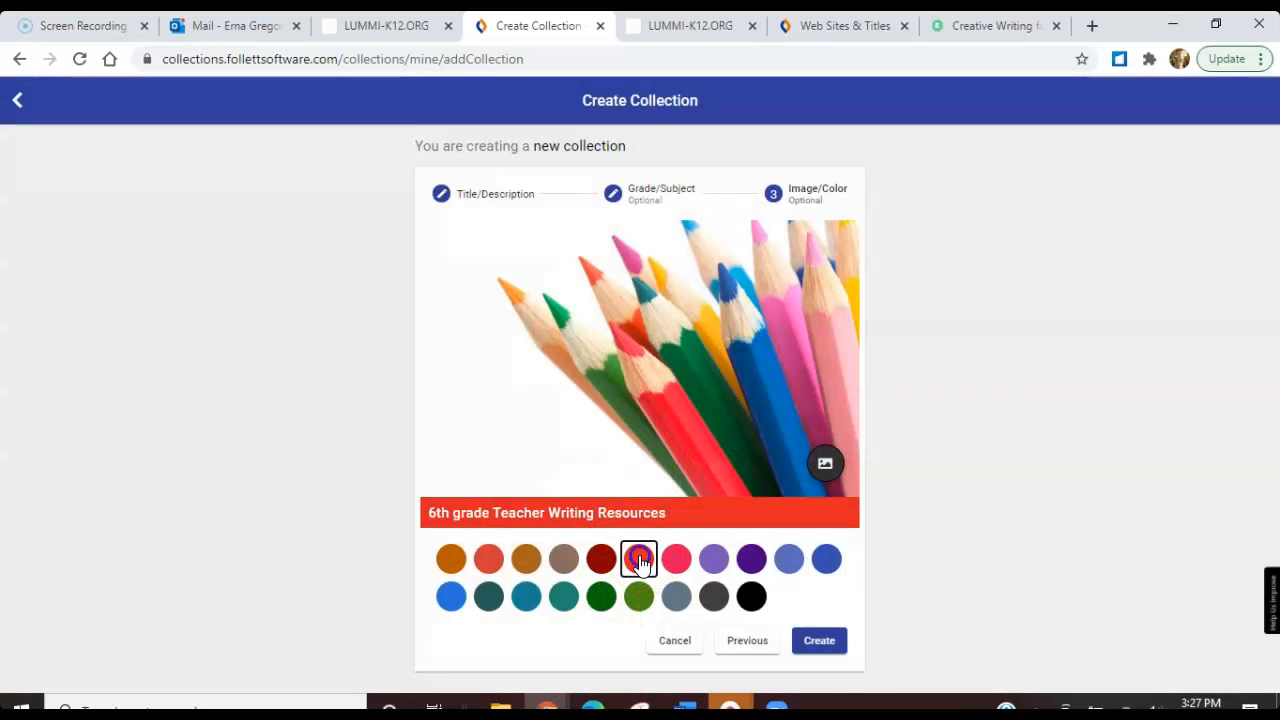
left_click(817, 645)
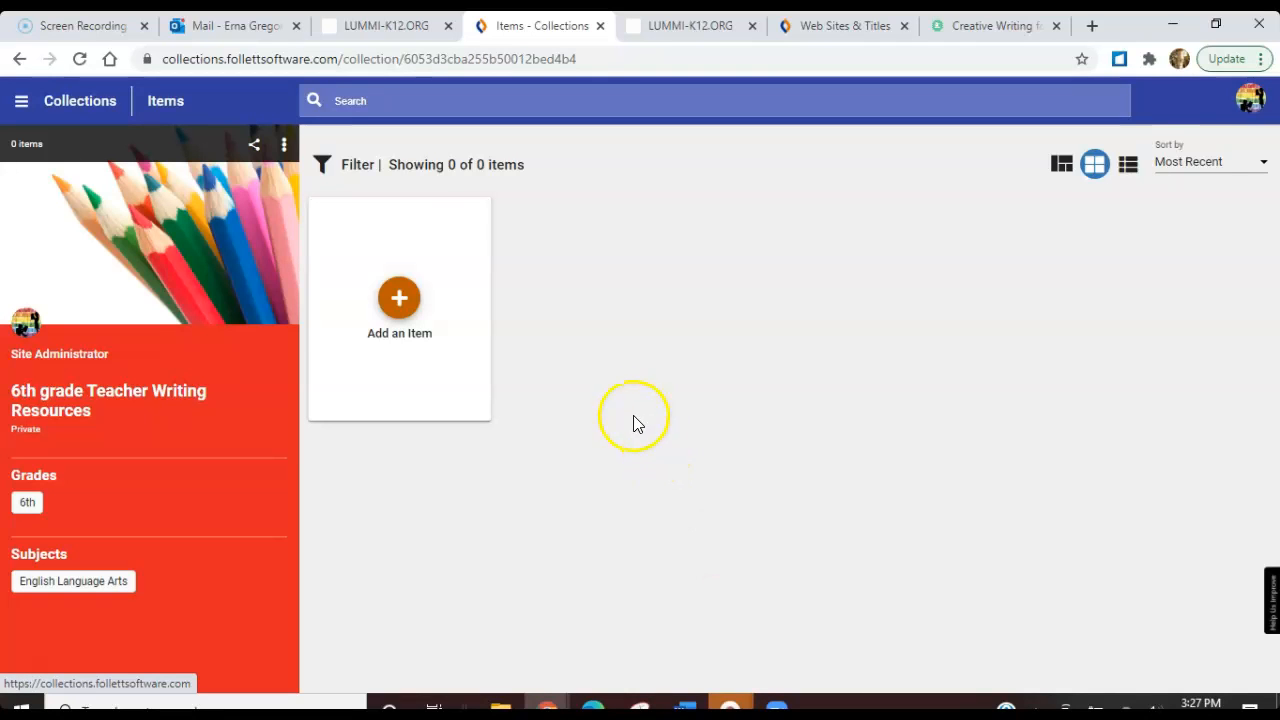
left_click(408, 312)
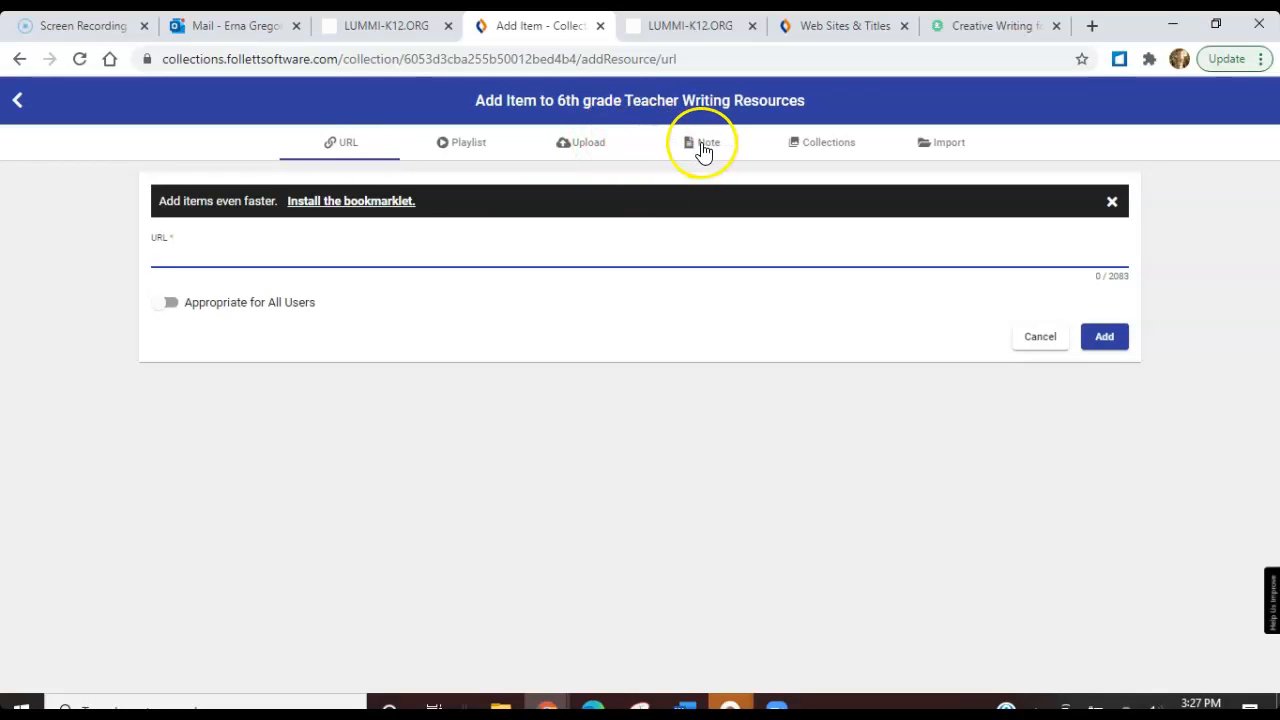
left_click(986, 25)
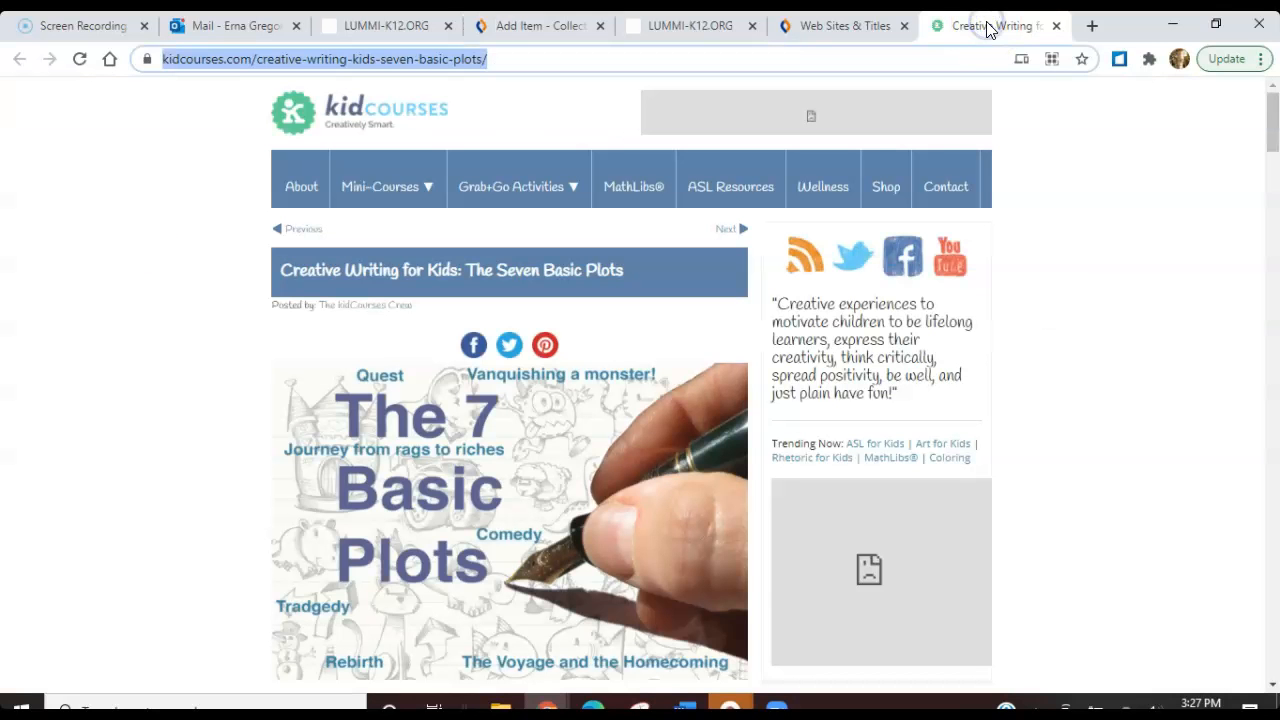
left_click(1092, 22)
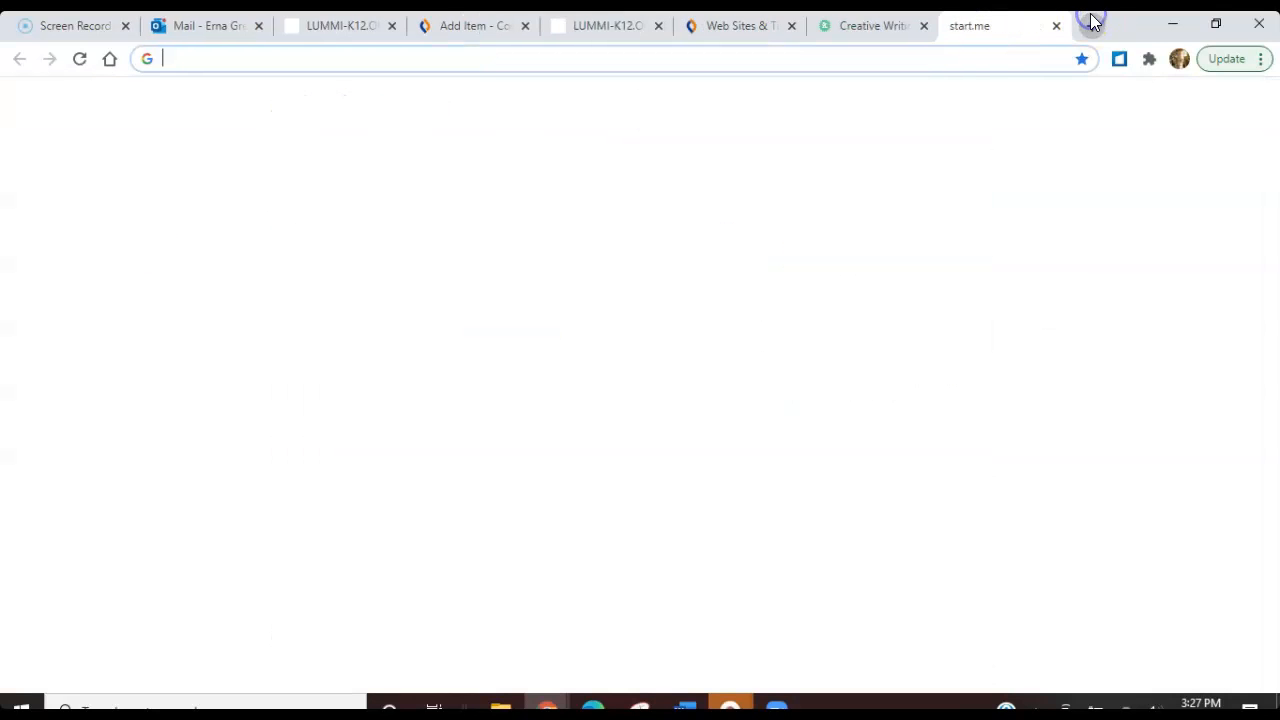
left_click(822, 26)
left_click(724, 22)
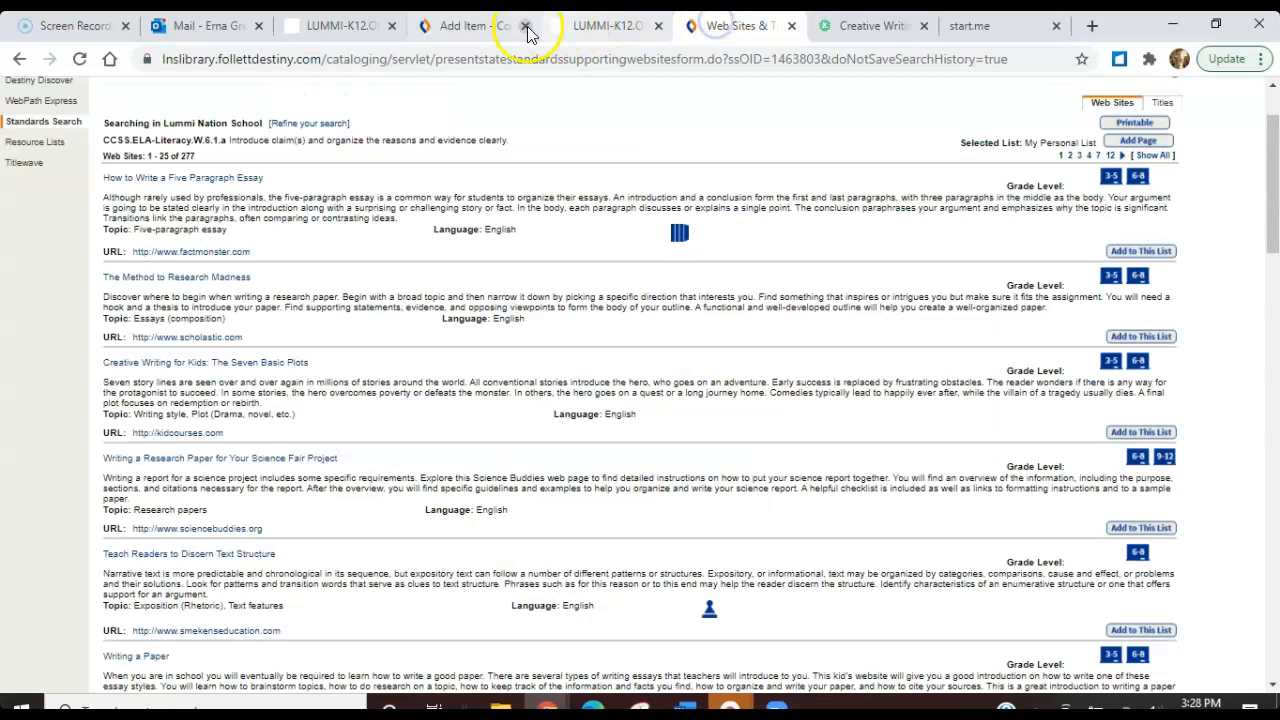
left_click(468, 26)
left_click(329, 246)
type("https://kidcourses.com/creative-writing-kids-seven-basic-plots/")
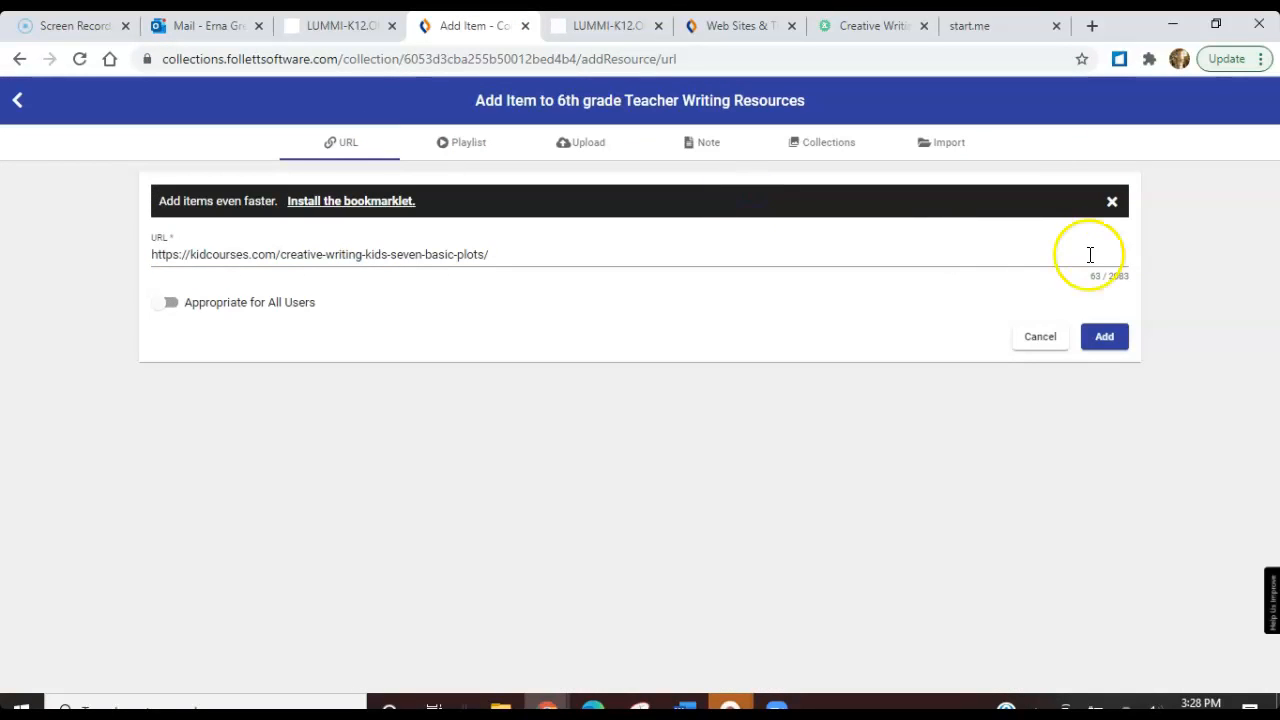
left_click(1106, 337)
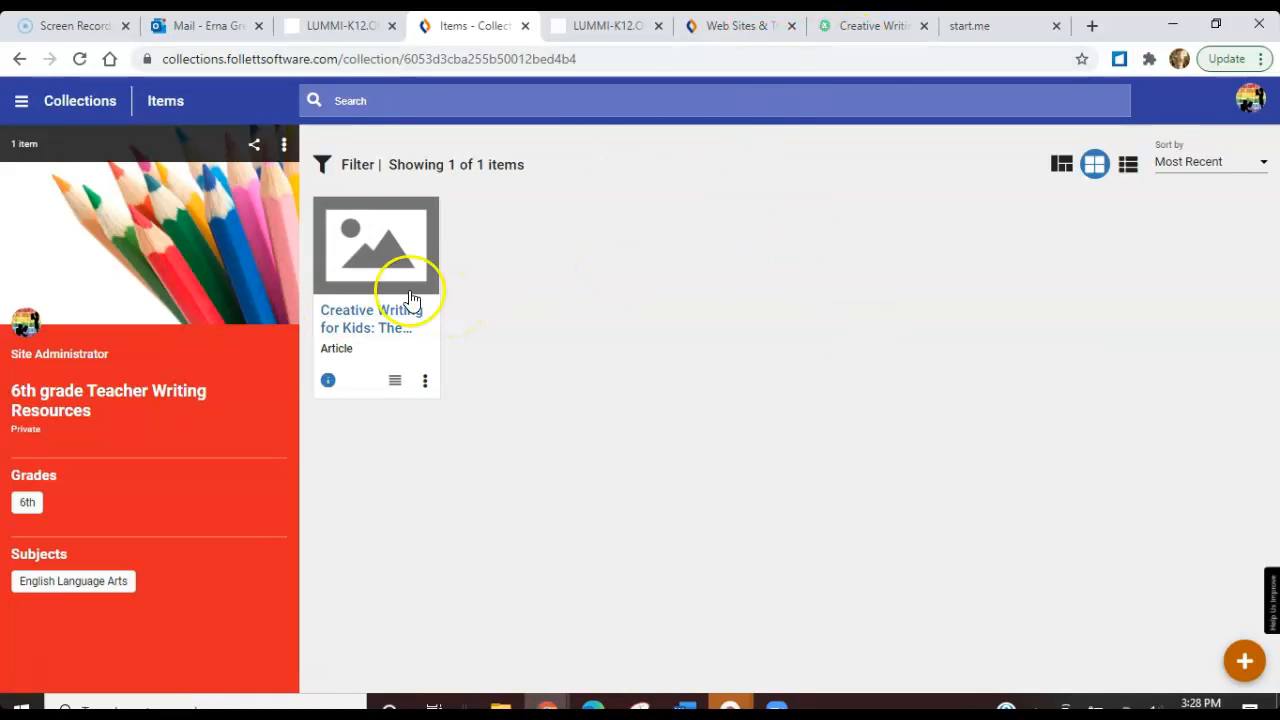
Find Creating Outlines among the websites supporting CCSS.ELA-Literacy.W.6.1.a, open its writing2.richmond.edu page and copy the page address
left_click(706, 27)
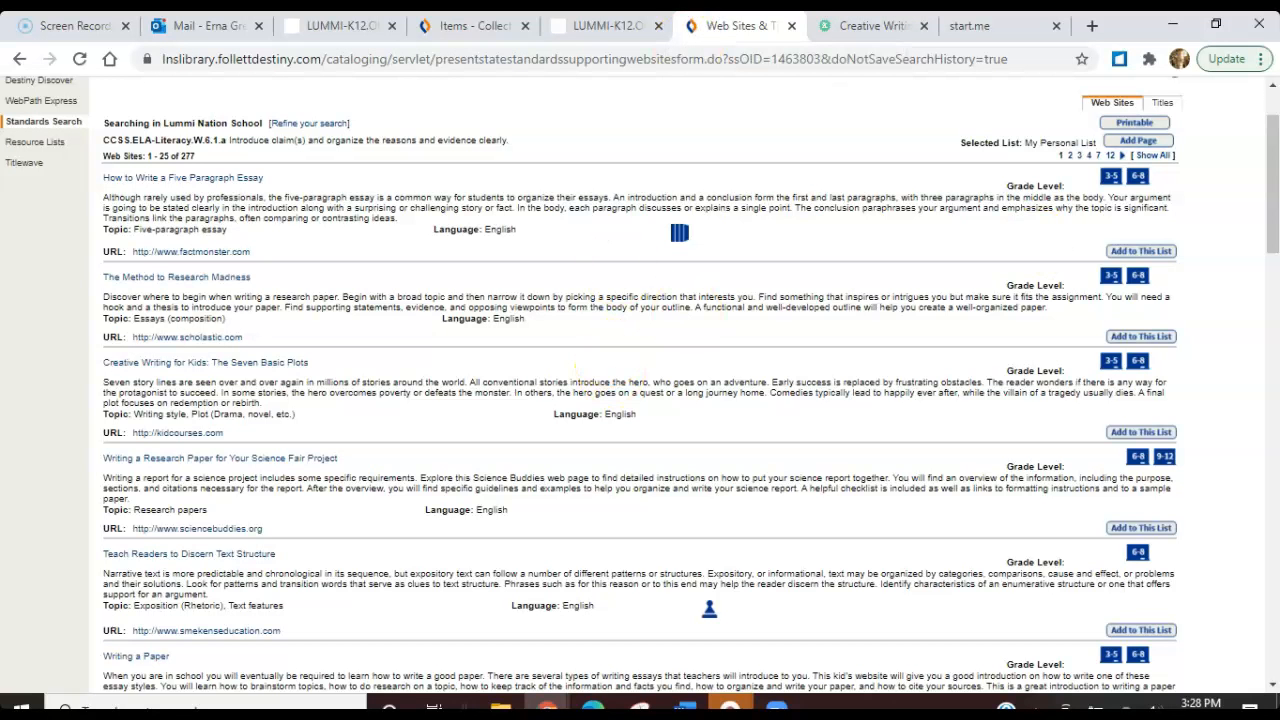
left_click_drag(1273, 242, 1270, 202)
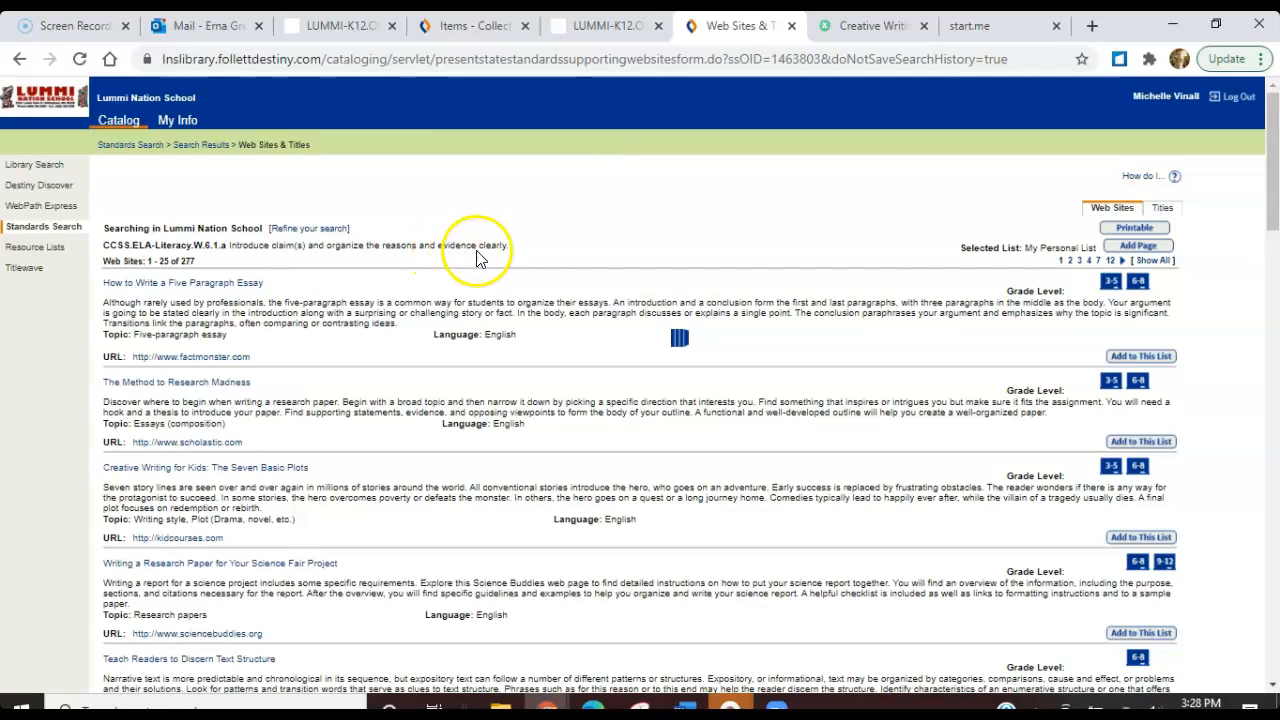
left_click_drag(1272, 207, 1272, 330)
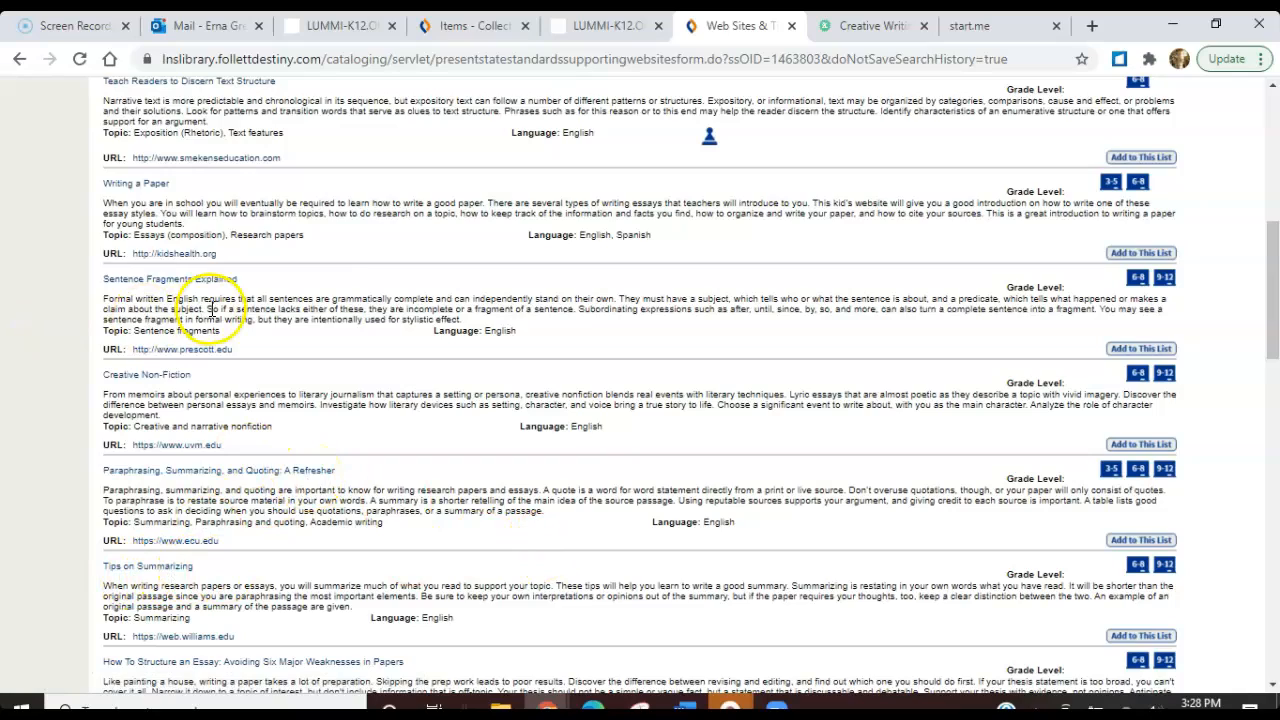
left_click_drag(1270, 323, 1270, 462)
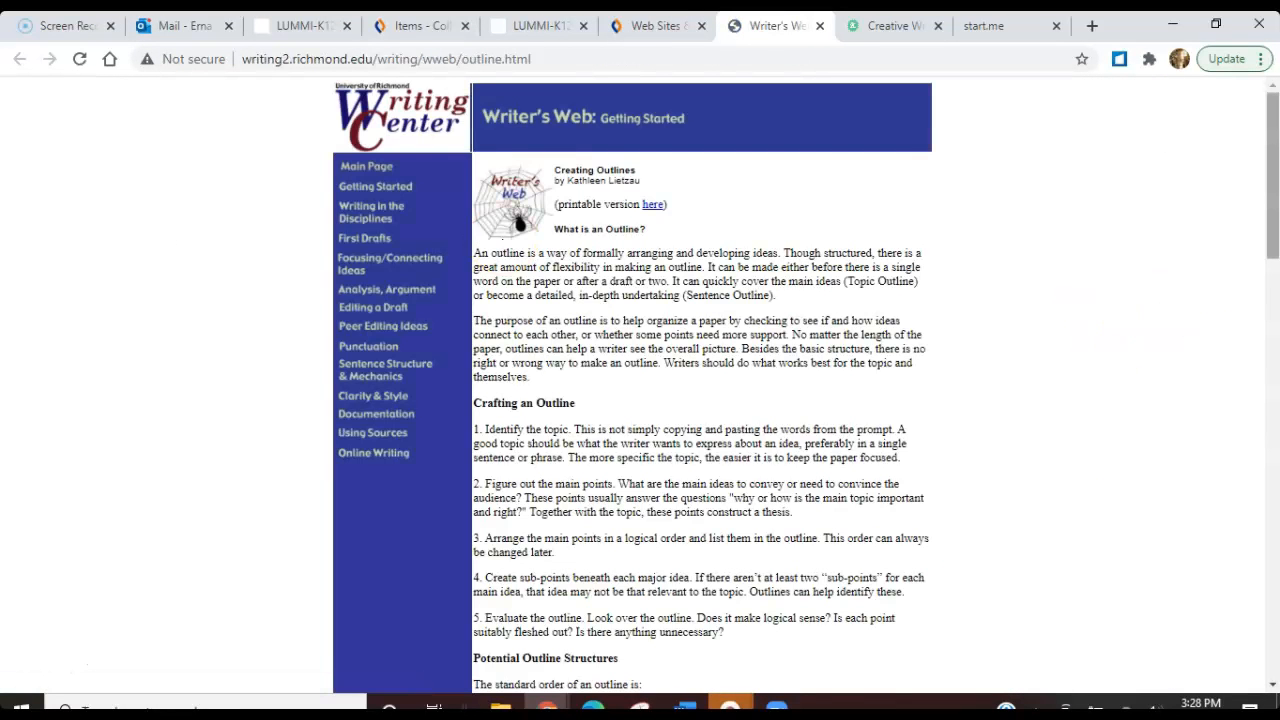
left_click_drag(1274, 165, 1275, 135)
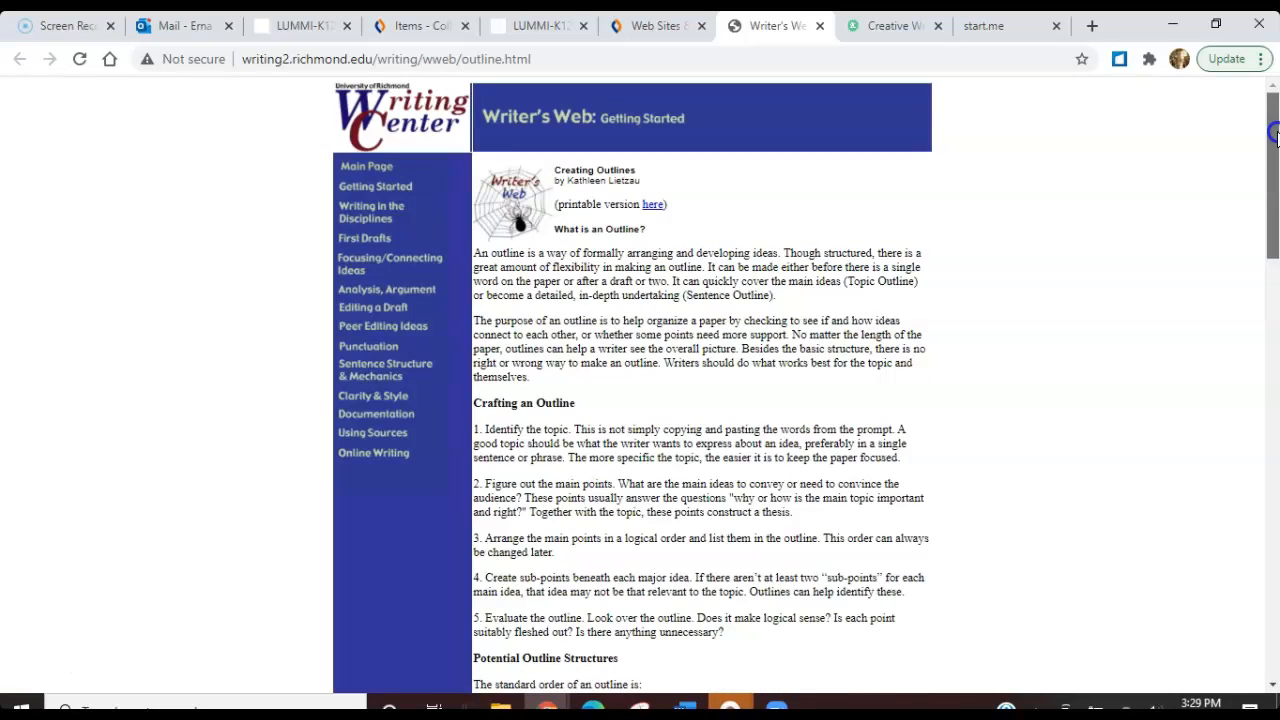
left_click(577, 58)
key("ctrl+c")
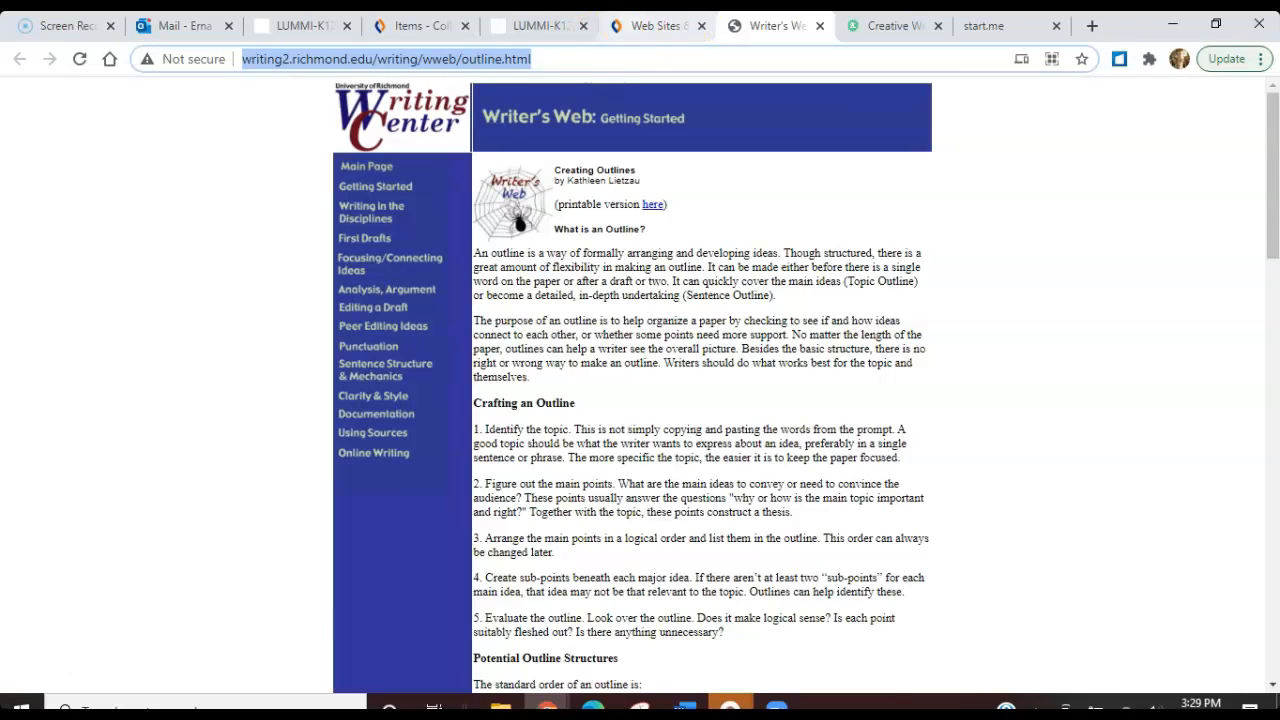
Add the copied Writer's Web outline page address as another item in the 6th grade Teacher Writing Resources collection
left_click(398, 27)
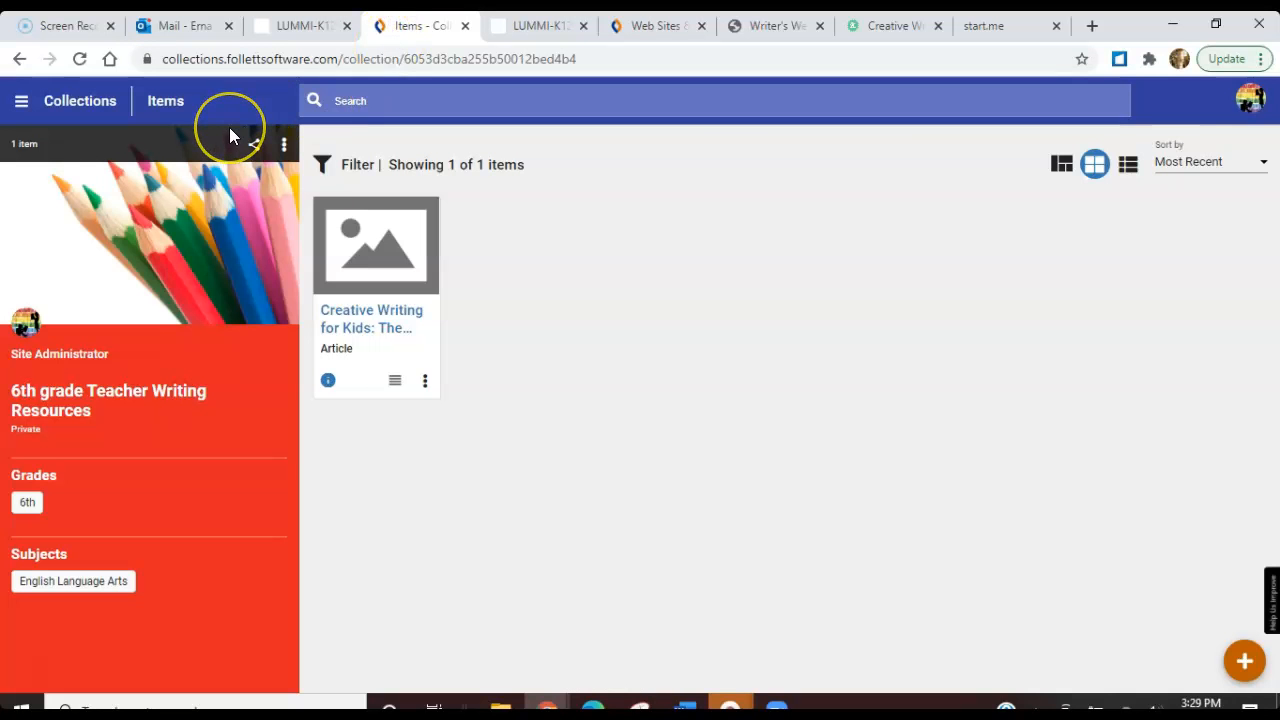
left_click(1240, 661)
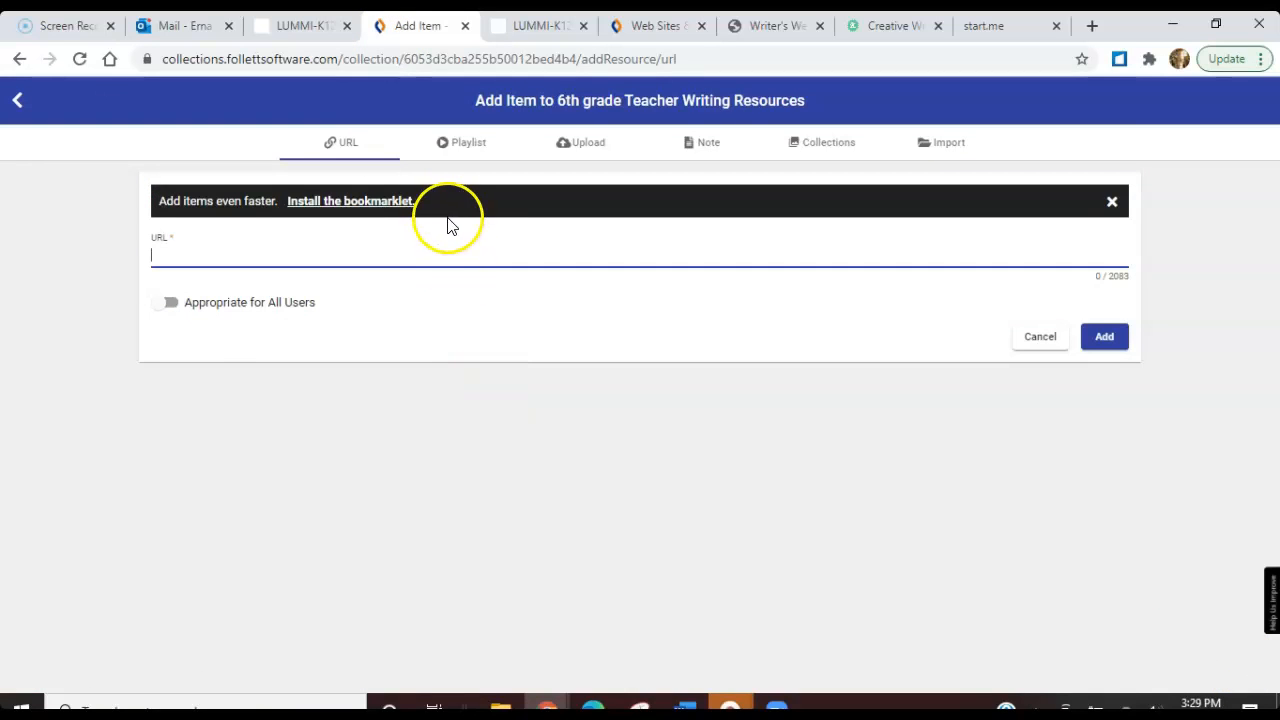
key("ctrl+v")
left_click(1110, 336)
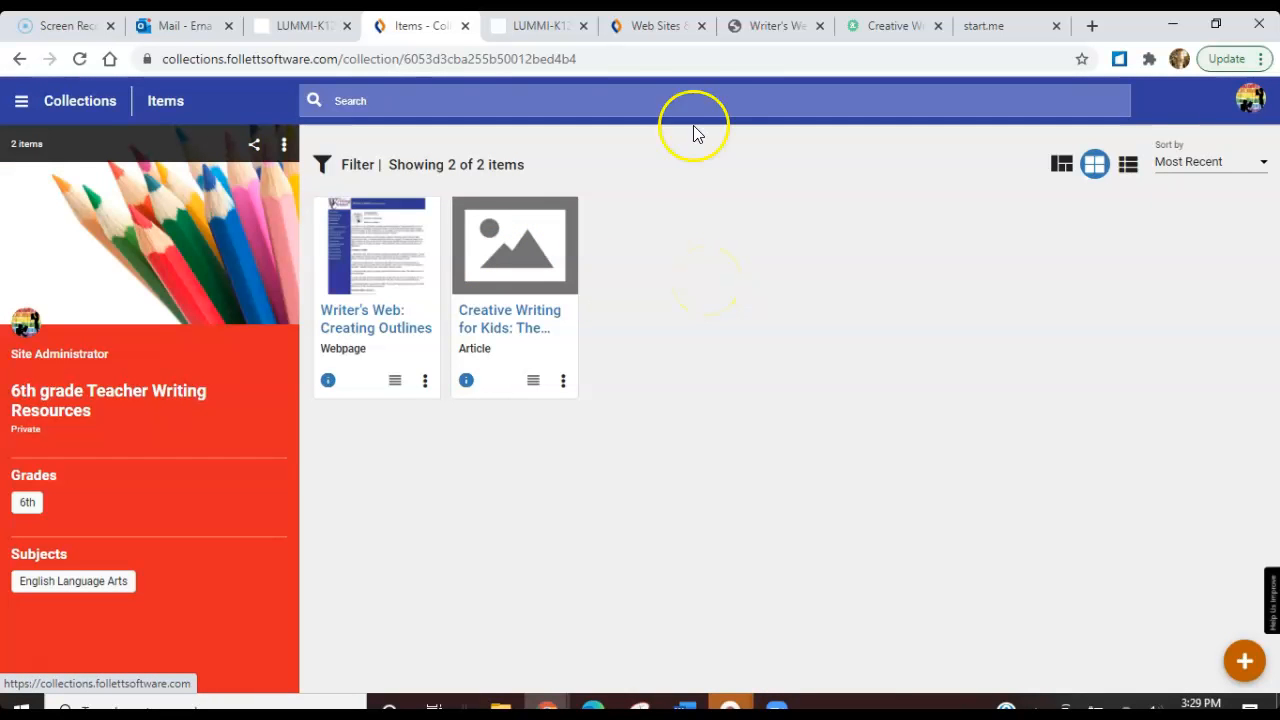
Return to the Destiny catalog and start a new, empty Common Core standards search
left_click(648, 32)
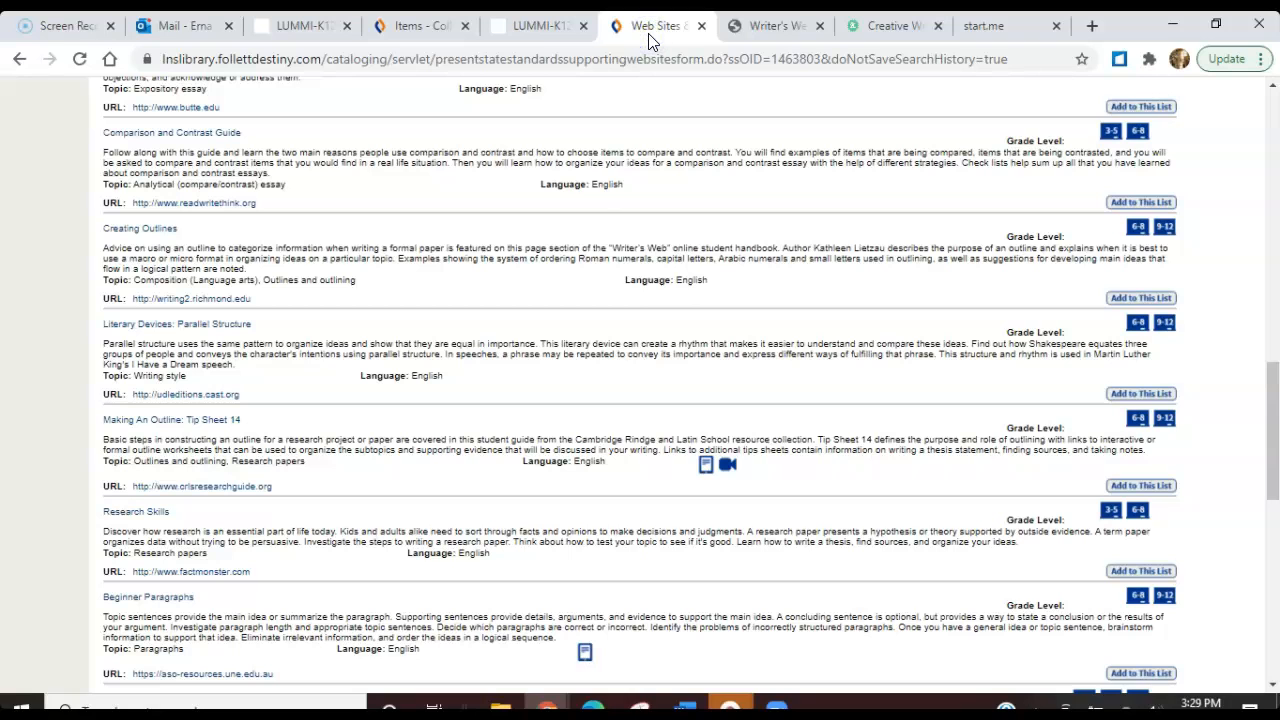
left_click_drag(1272, 470, 1272, 95)
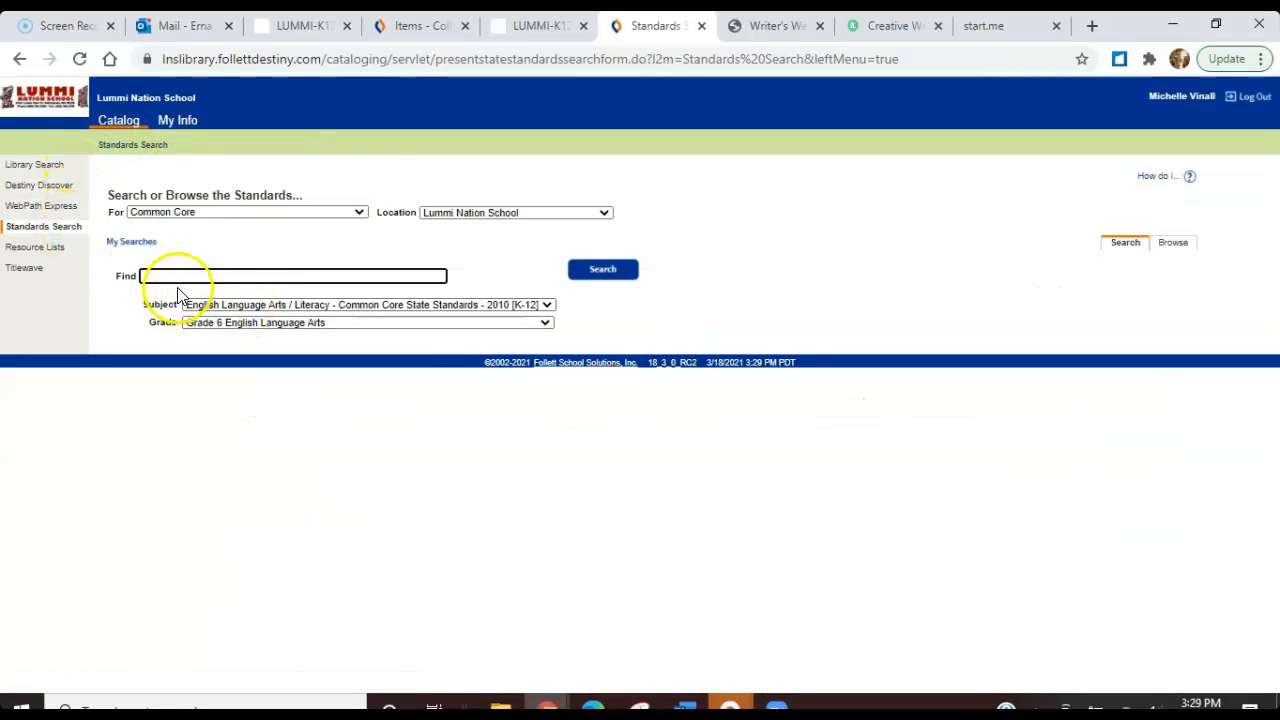
left_click(227, 273)
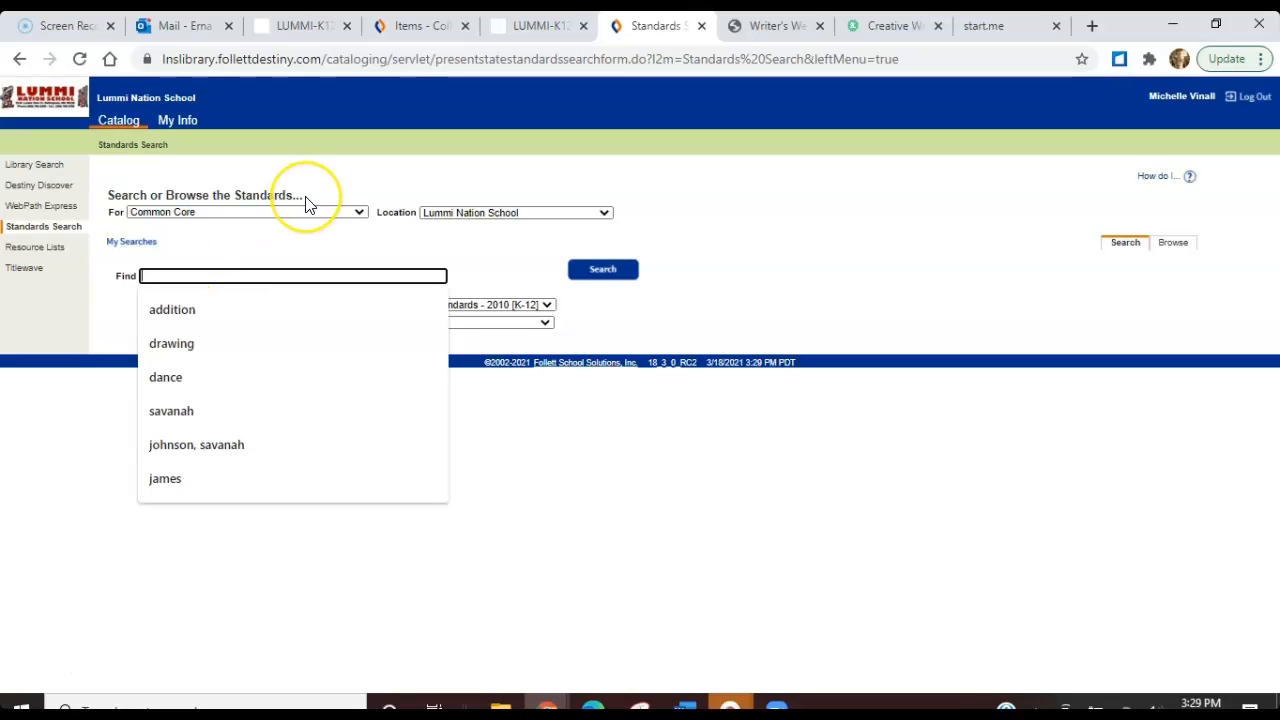
Select the Grade 6 writing standard 2b text, "Develop the topic with relevant facts... and examples", on page 42 of the Common Core ELA standards PDF
key("alt+Tab")
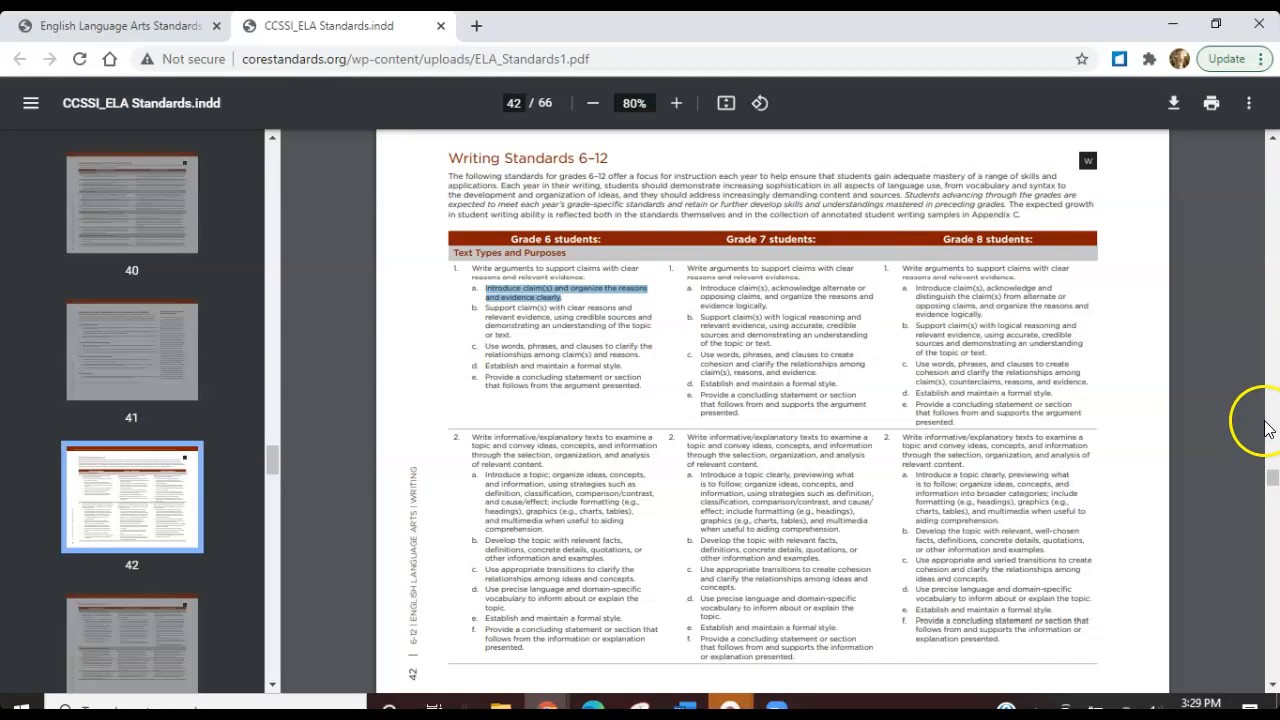
scroll(1271, 484, "down", 3)
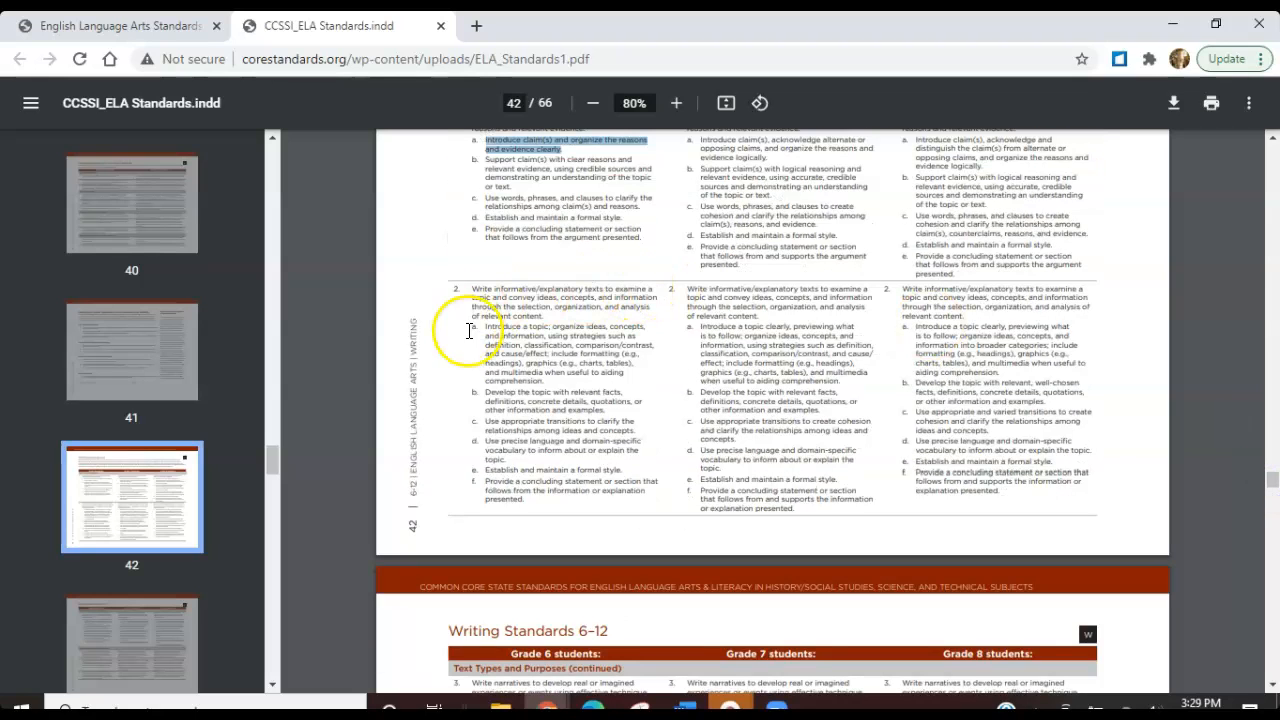
left_click_drag(486, 392, 609, 411)
key("ctrl+c")
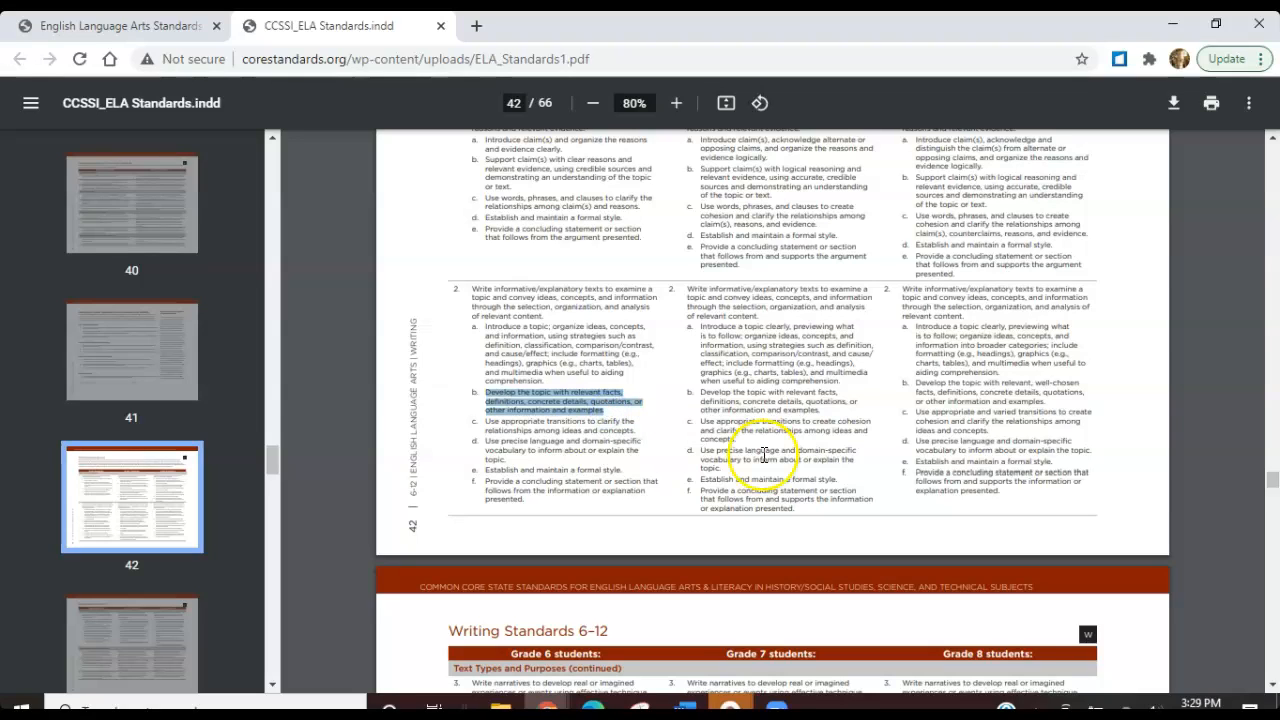
Search the catalog's Grade 6 English Language Arts Common Core standards for the copied text "Develop the topic with relevant facts... and examples"
key("alt+Tab")
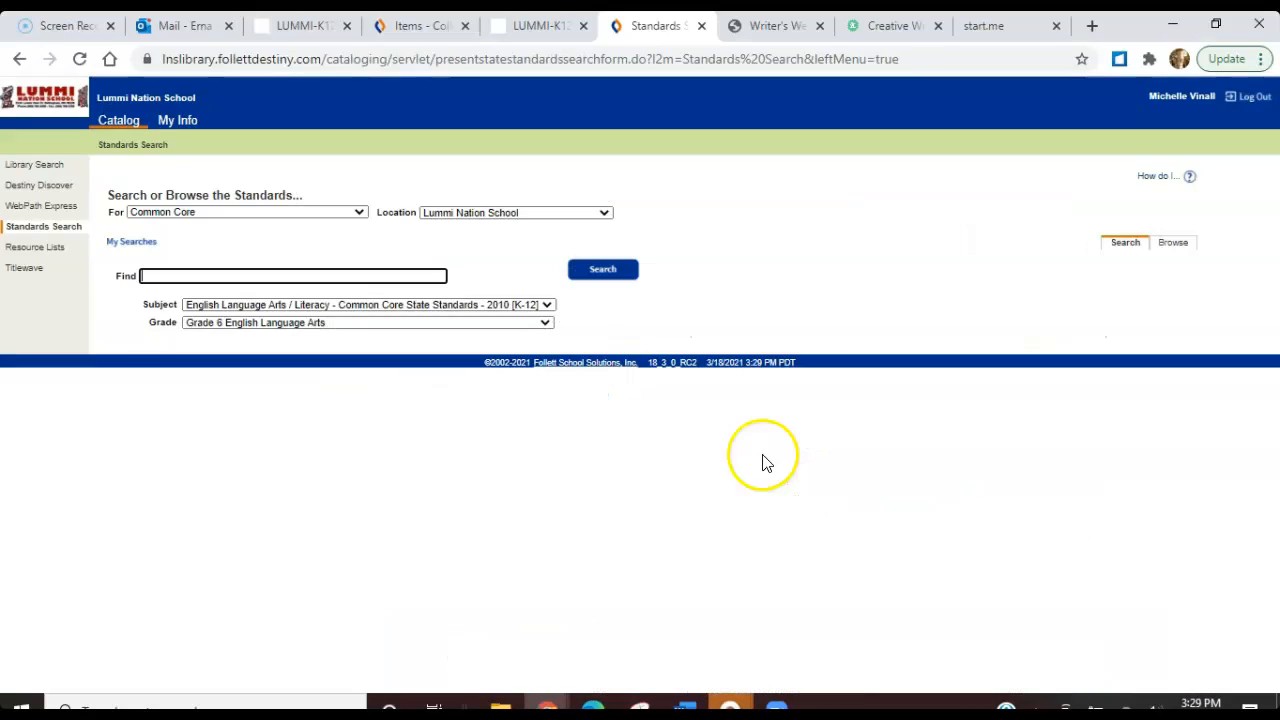
left_click(354, 277)
key("ctrl+v")
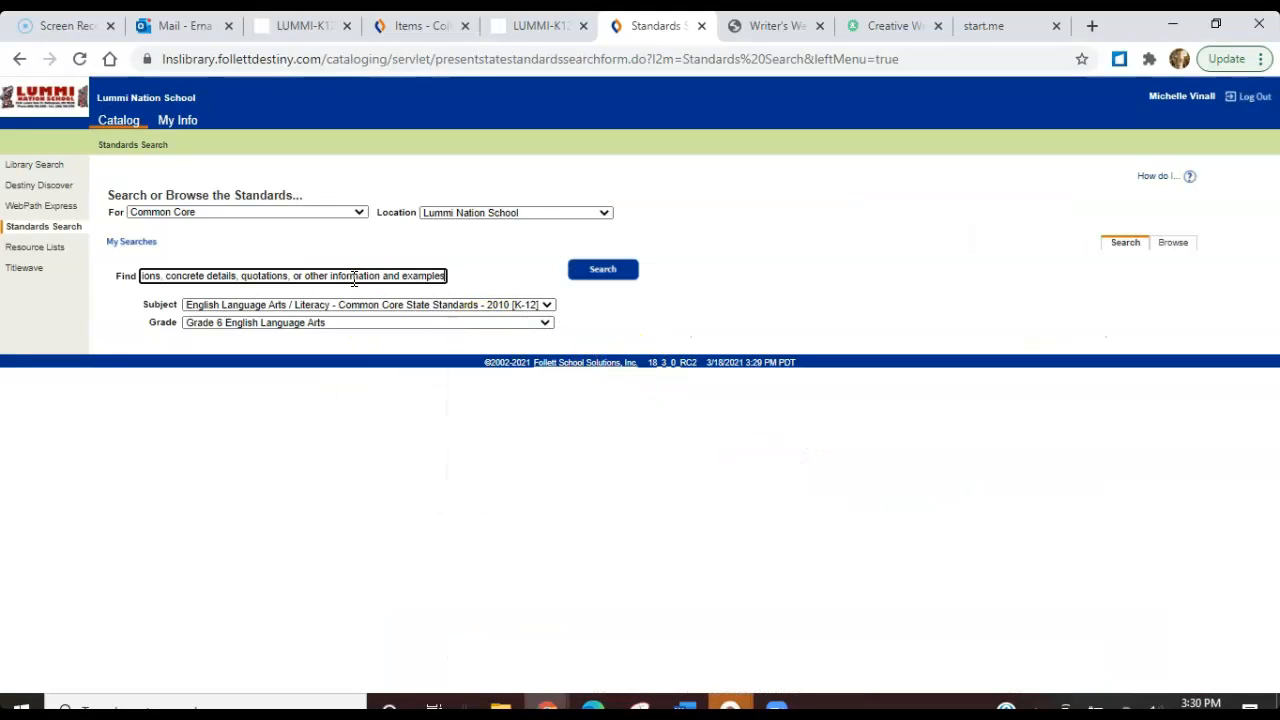
left_click(591, 270)
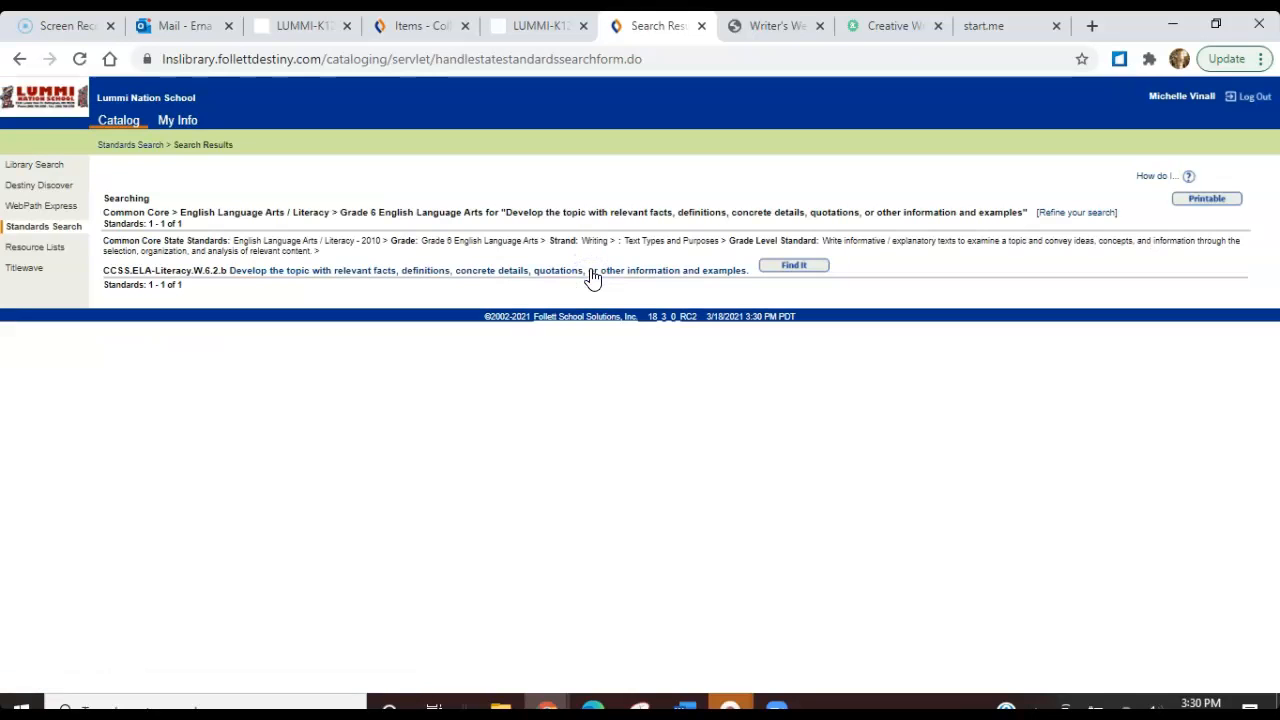
List the websites supporting CCSS.ELA-Literacy.W.6.2.b and open the Evaluating Websites Video page
left_click(778, 268)
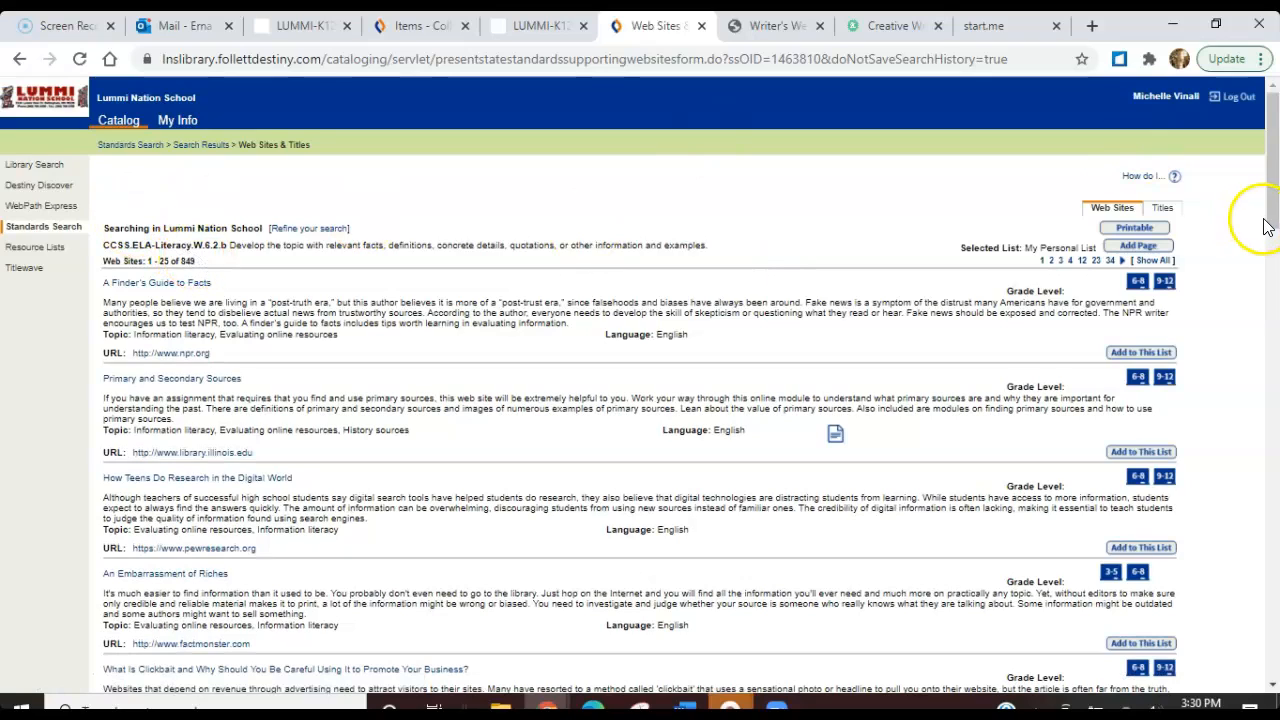
left_click_drag(1273, 220, 1278, 341)
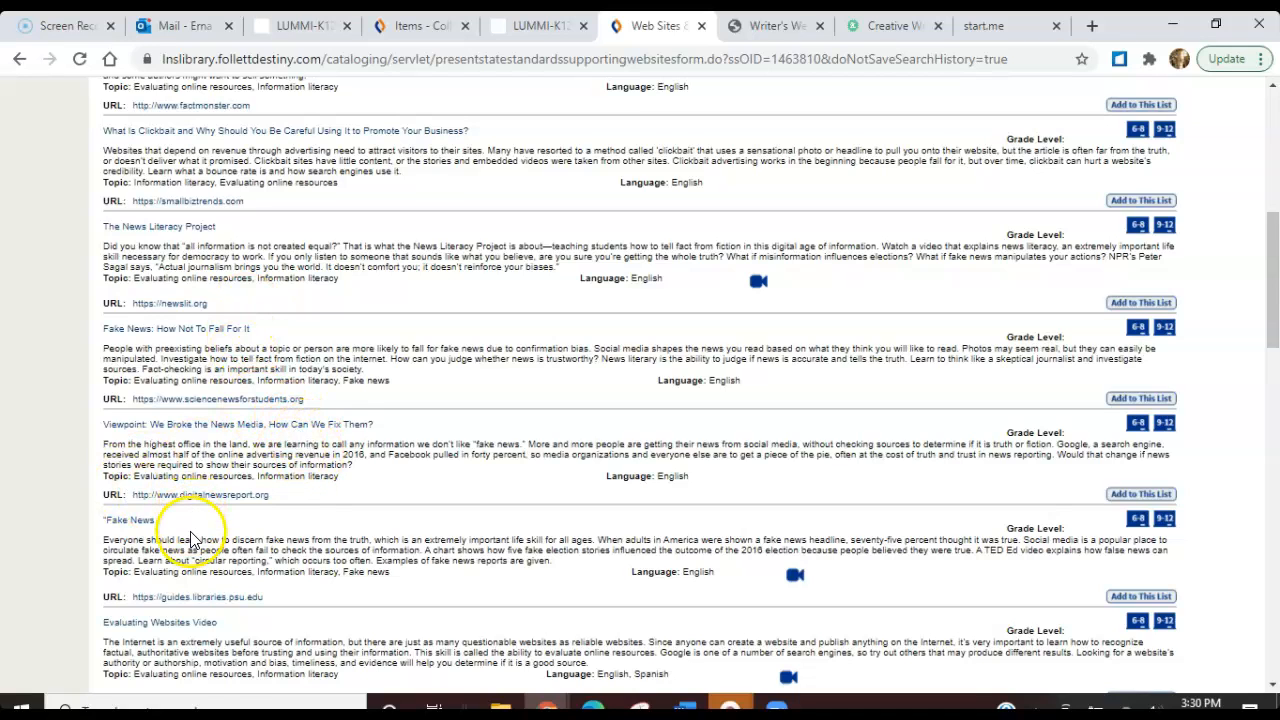
left_click(177, 633)
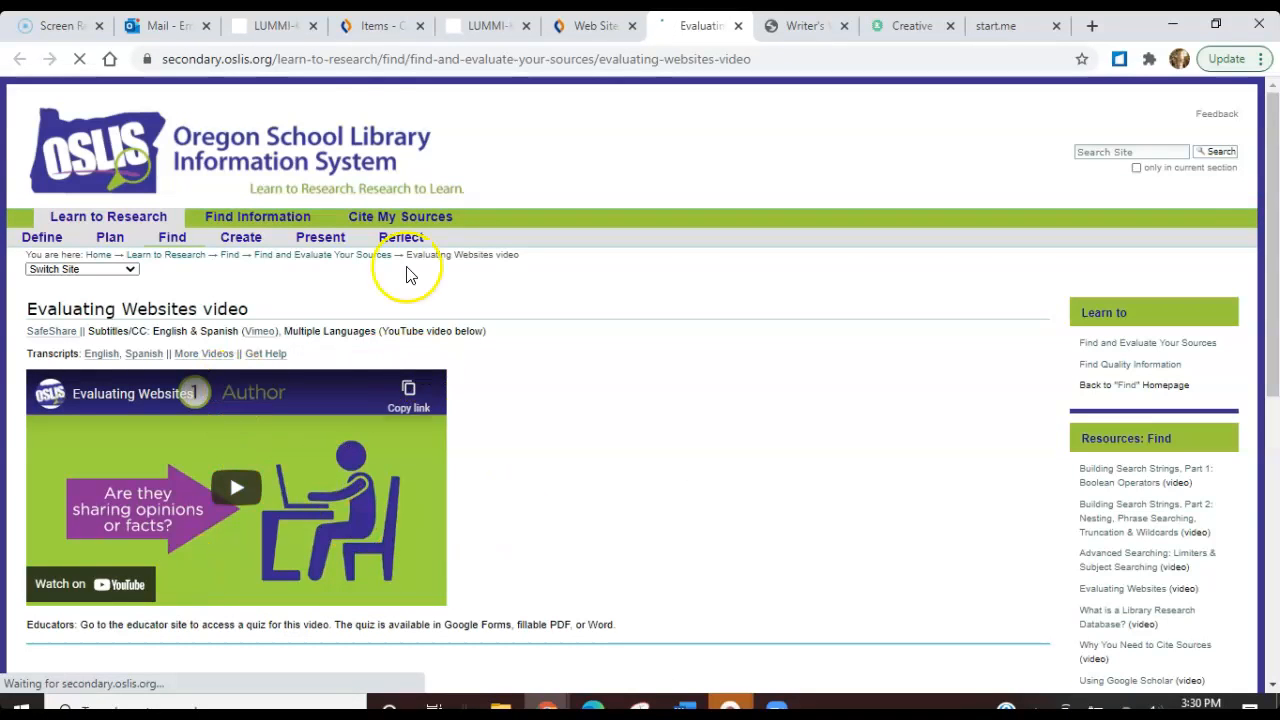
left_click(370, 62)
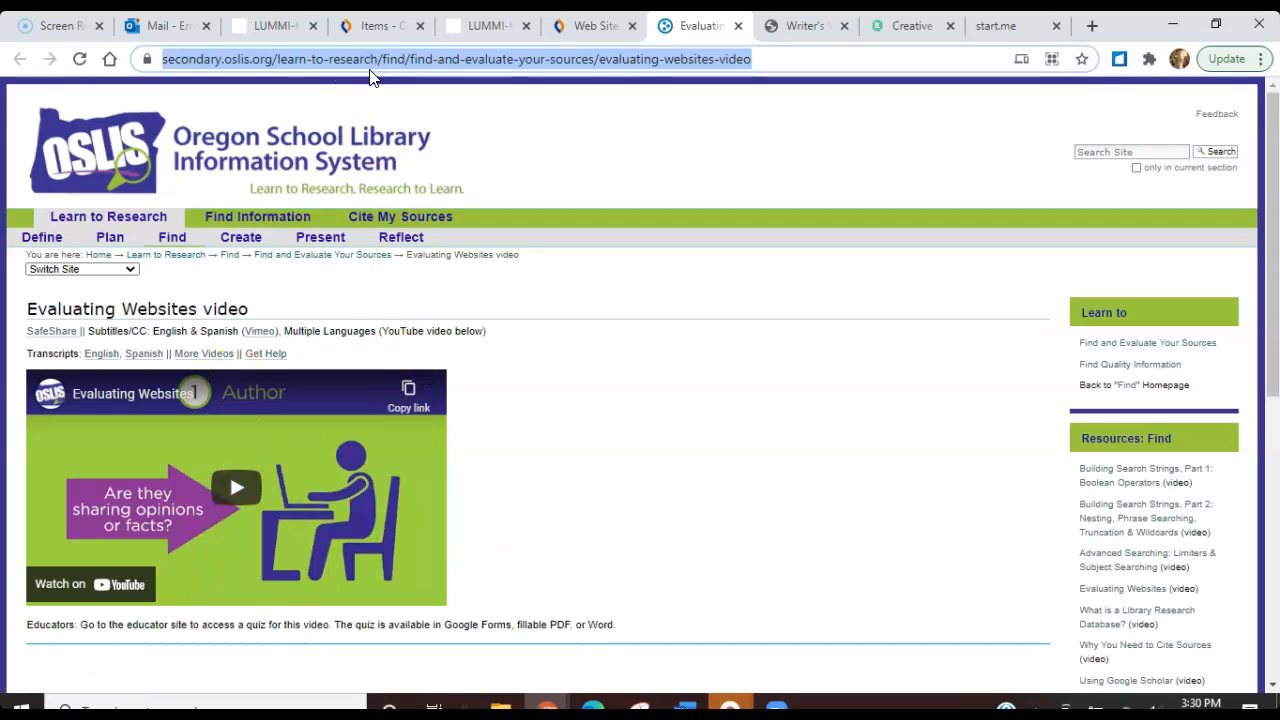
key("ctrl+v")
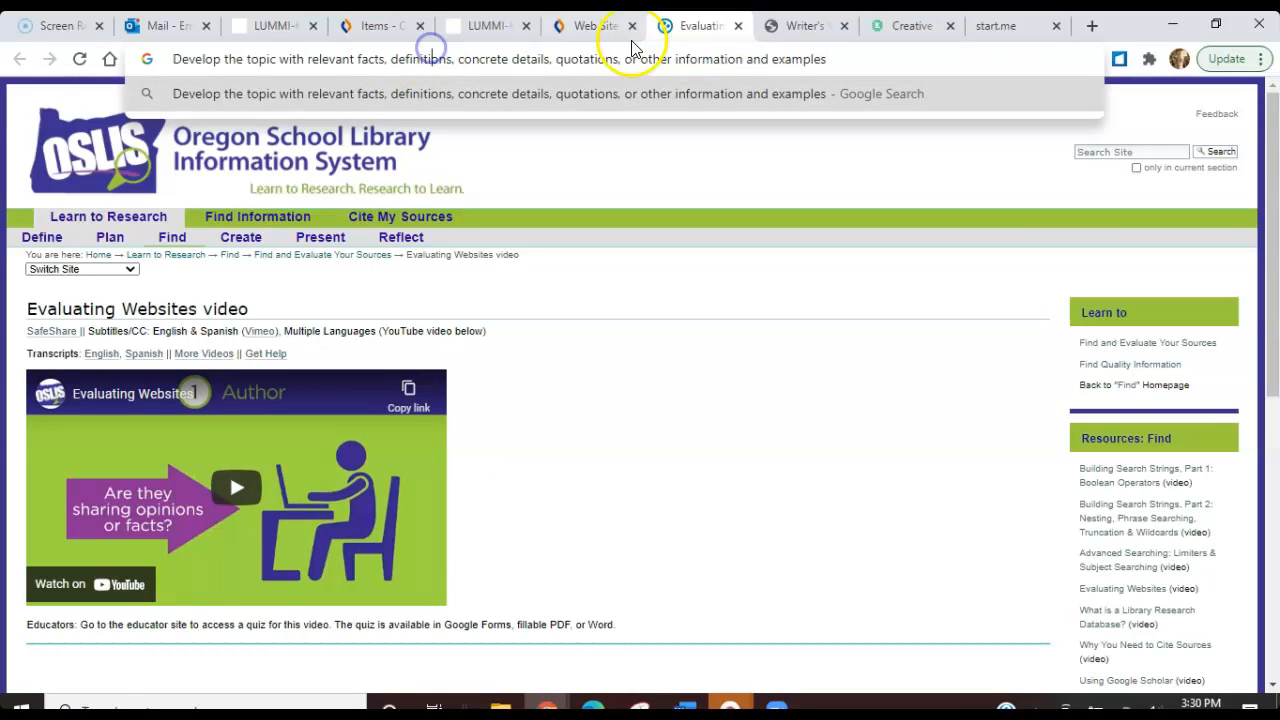
left_click_drag(822, 58, 160, 60)
key("BackSpace")
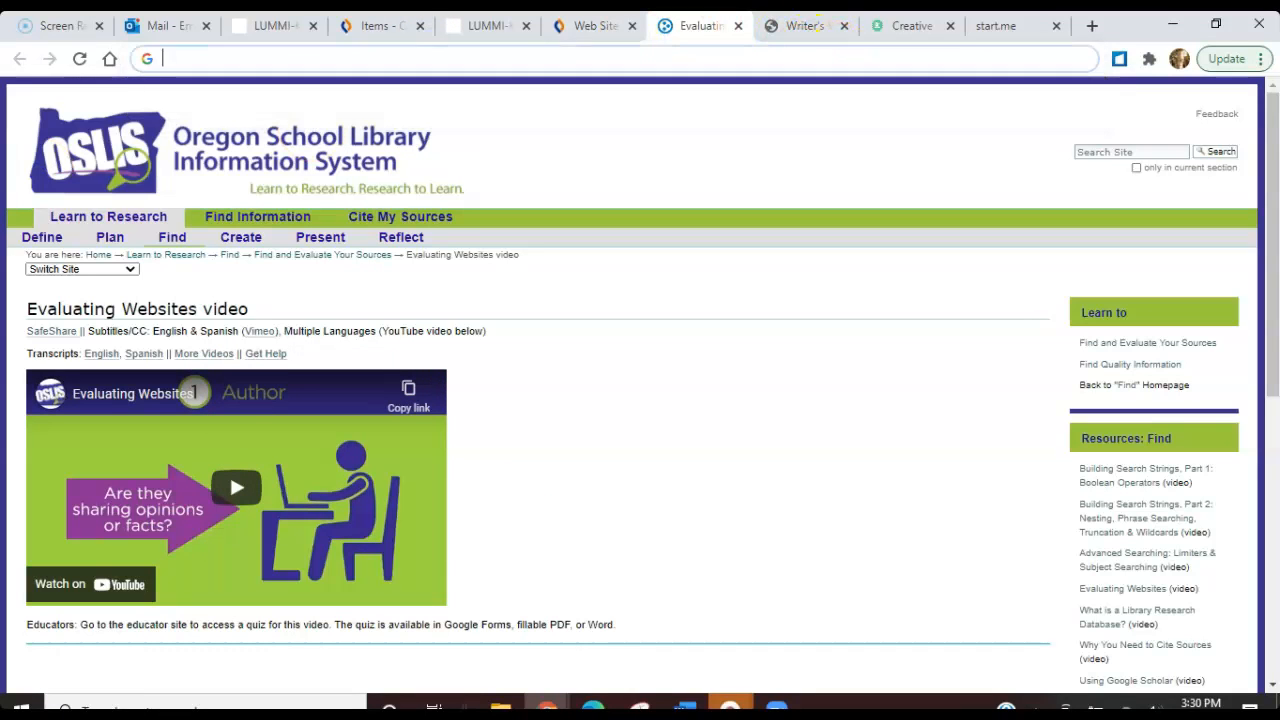
left_click(81, 61)
Copy the Evaluating Websites video page address and add it as a URL item to the 6th grade Teacher Writing Resources collection
left_click(183, 60)
key("ctrl+c")
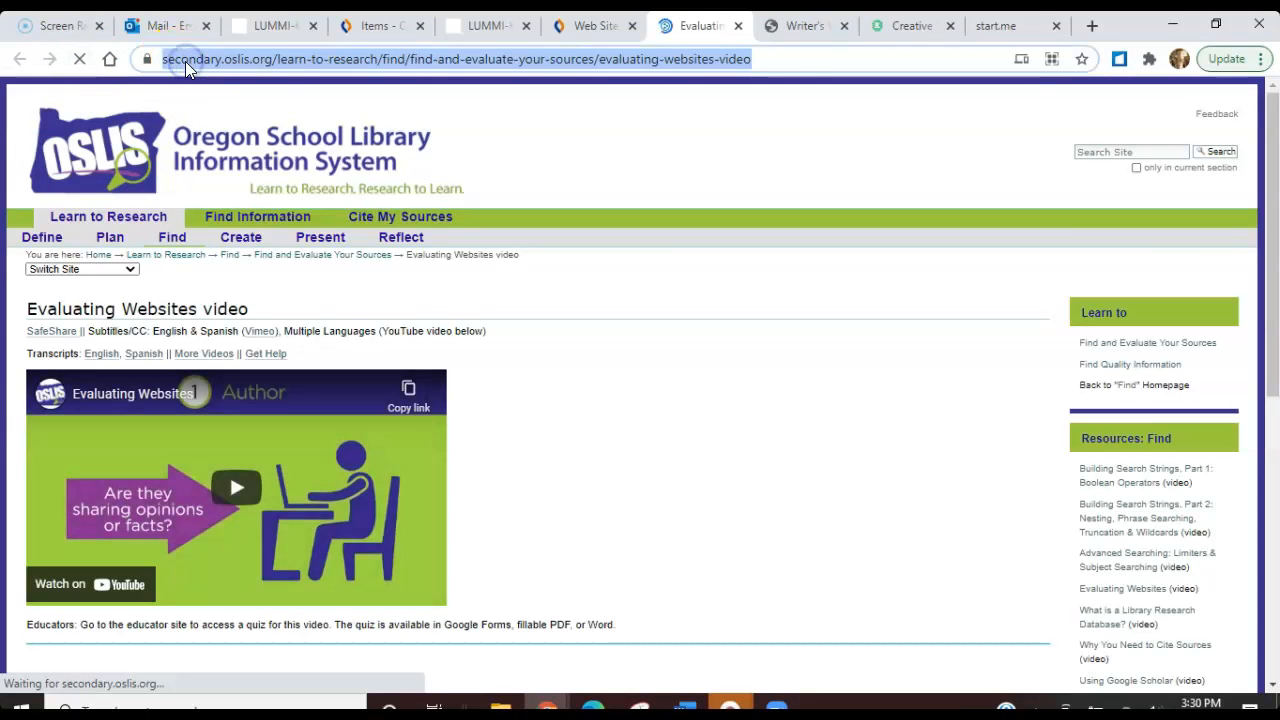
left_click(397, 34)
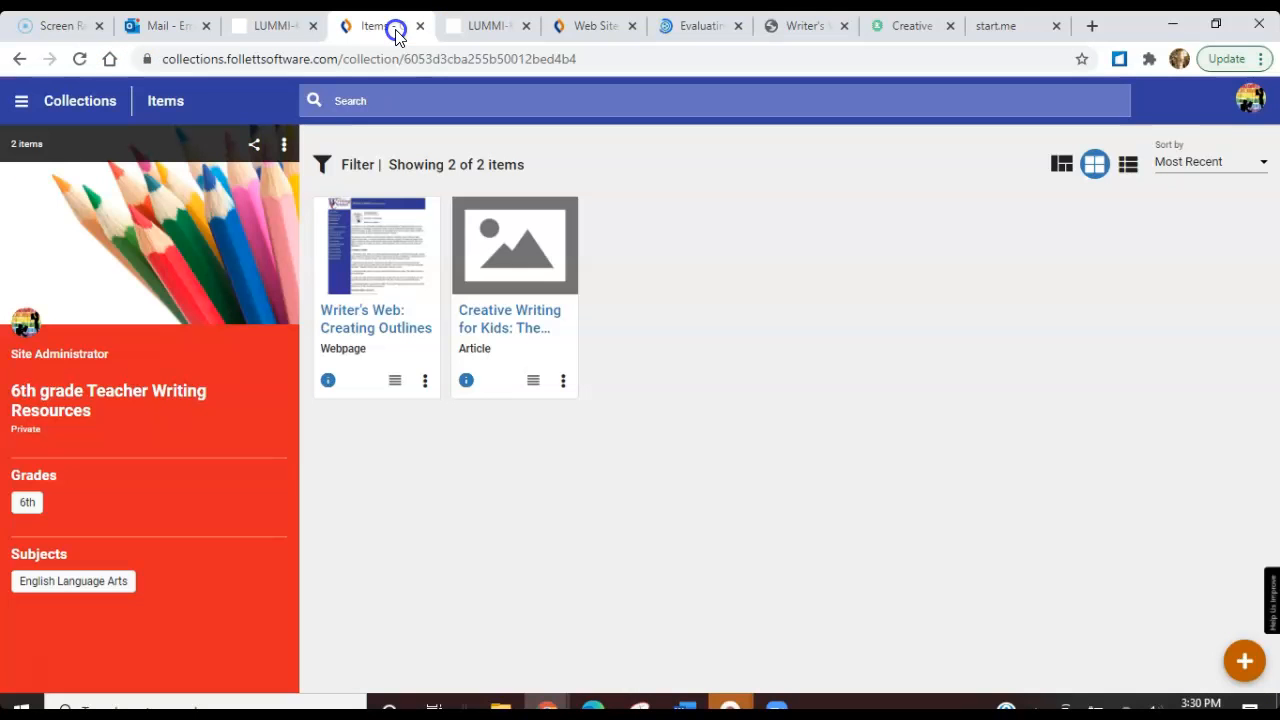
left_click(1244, 664)
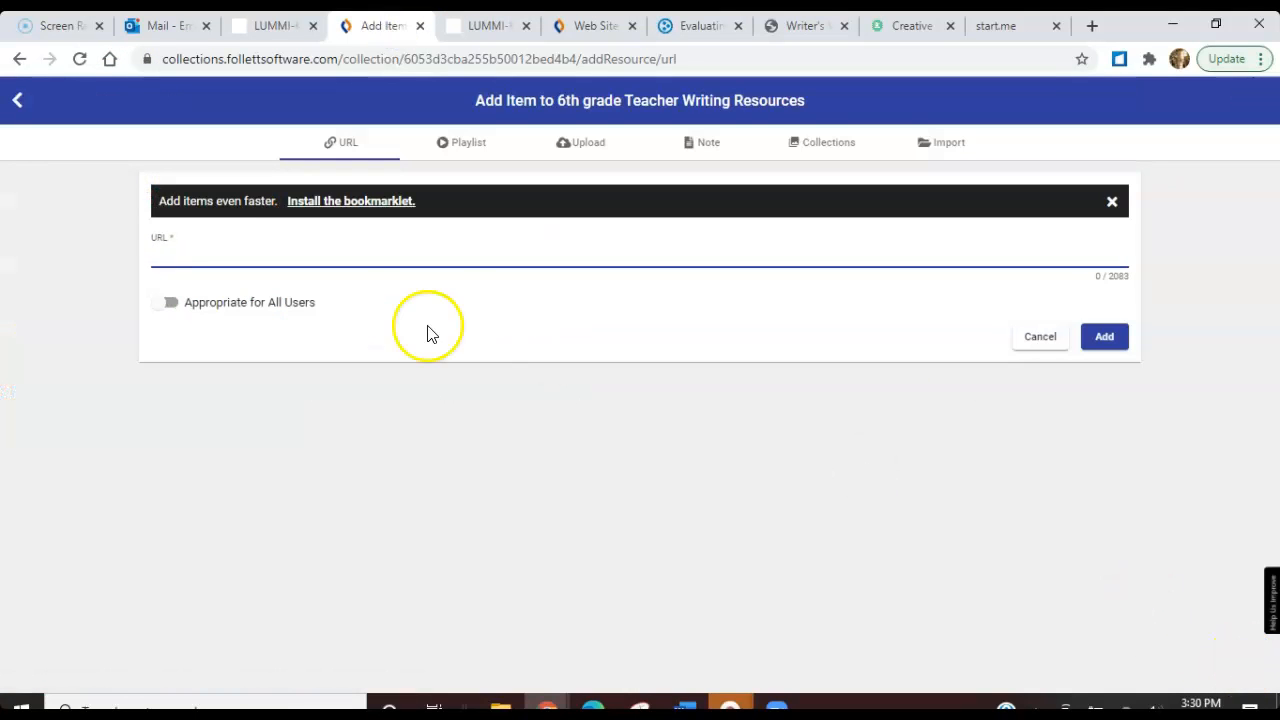
left_click(416, 247)
key("ctrl+v")
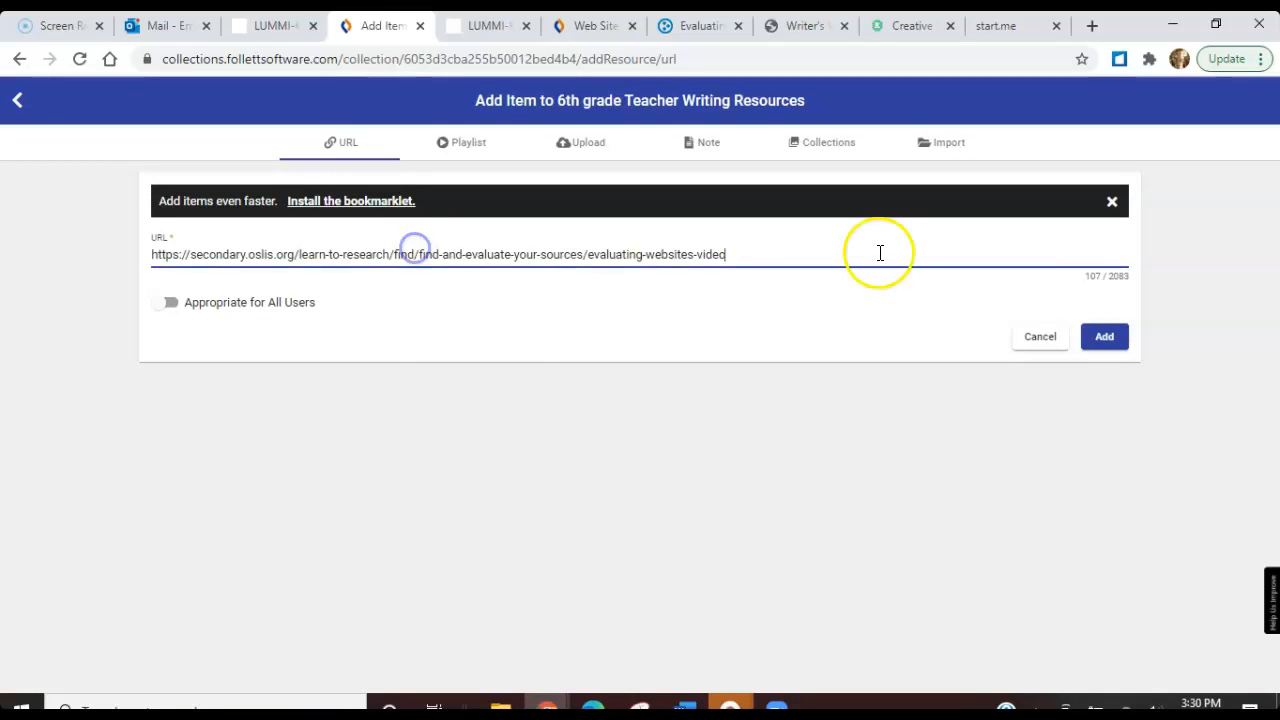
left_click(1103, 334)
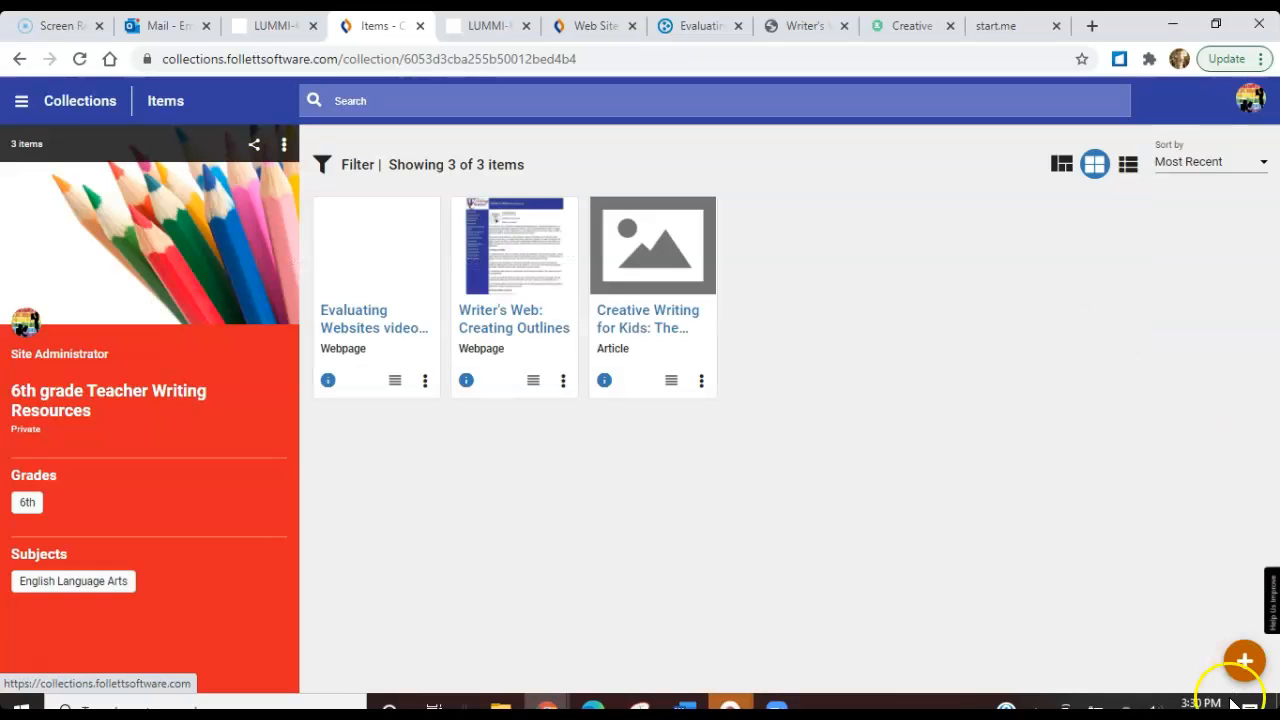
Review the collection's add-item options, including the Note form and its For Instructor Use Only setting, and leave without adding an item
left_click(1241, 660)
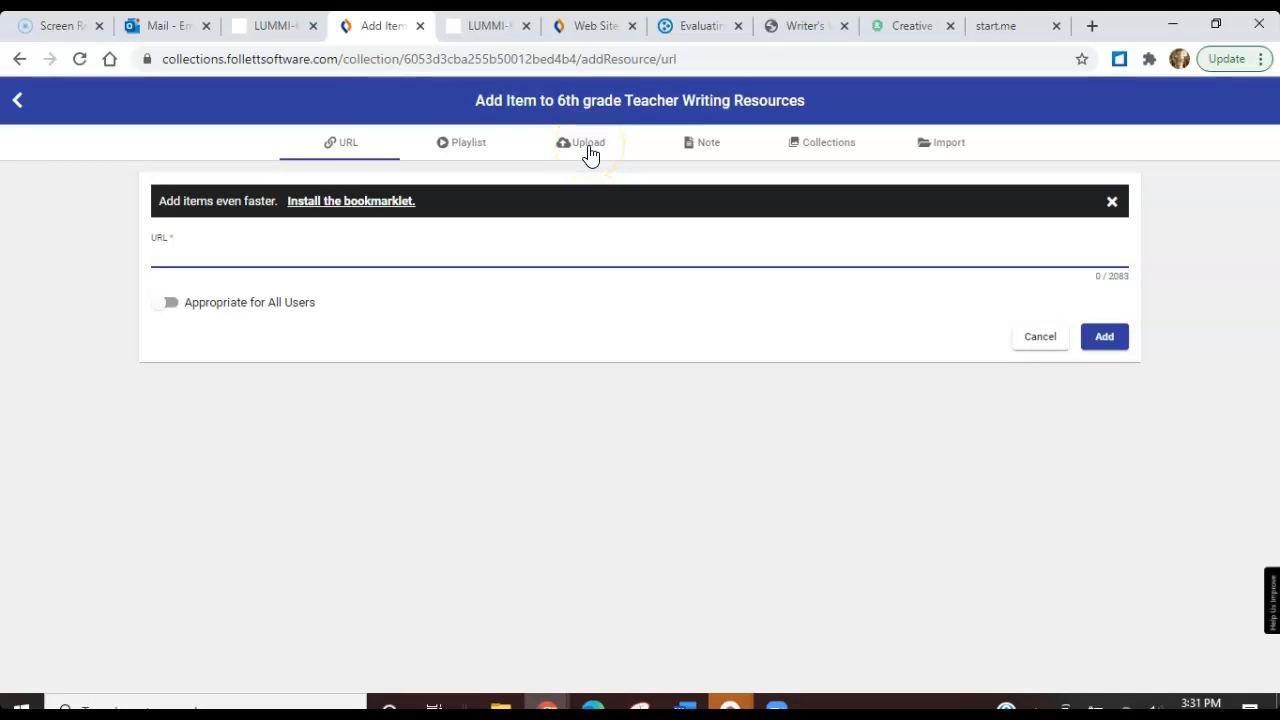
left_click(406, 262)
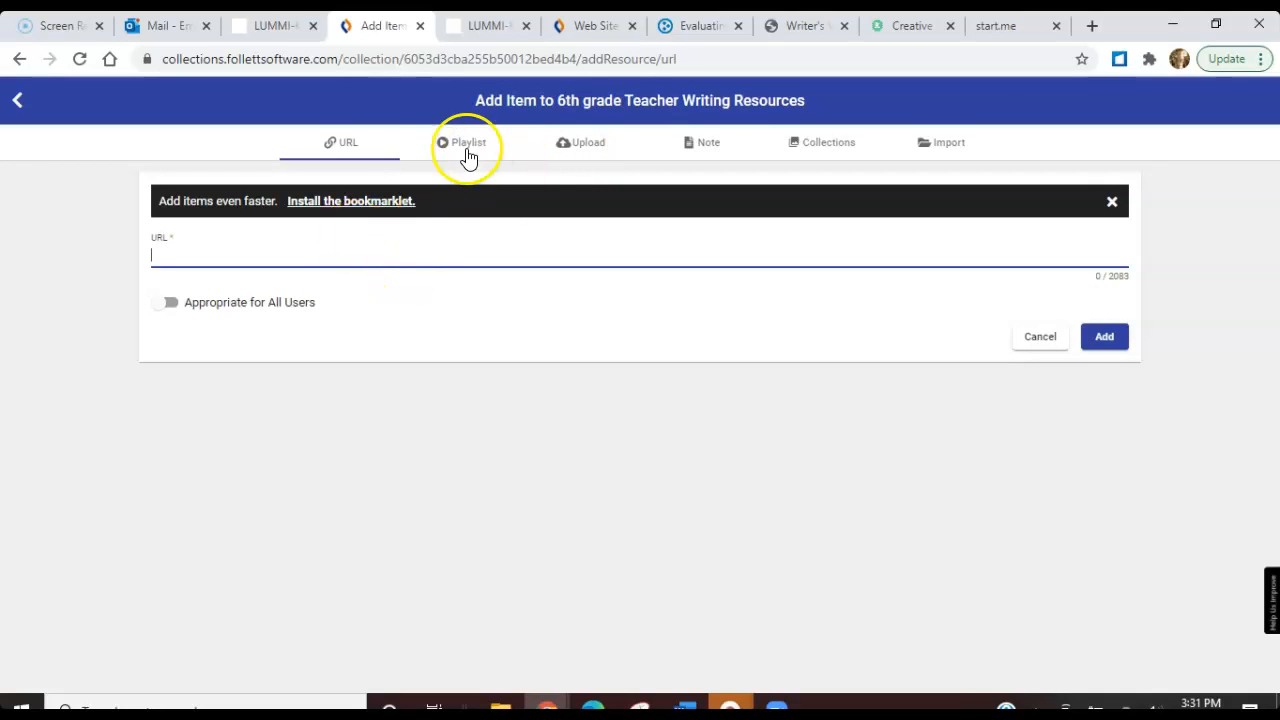
left_click(703, 141)
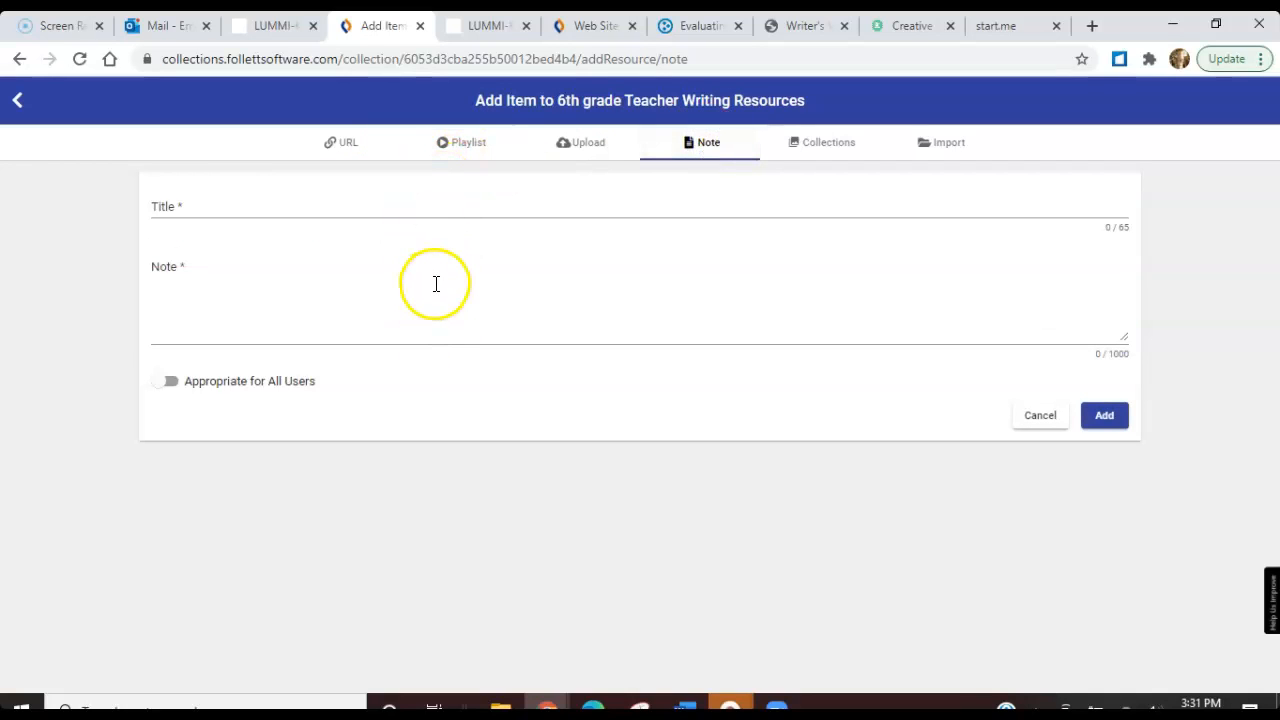
left_click_drag(162, 386, 175, 392)
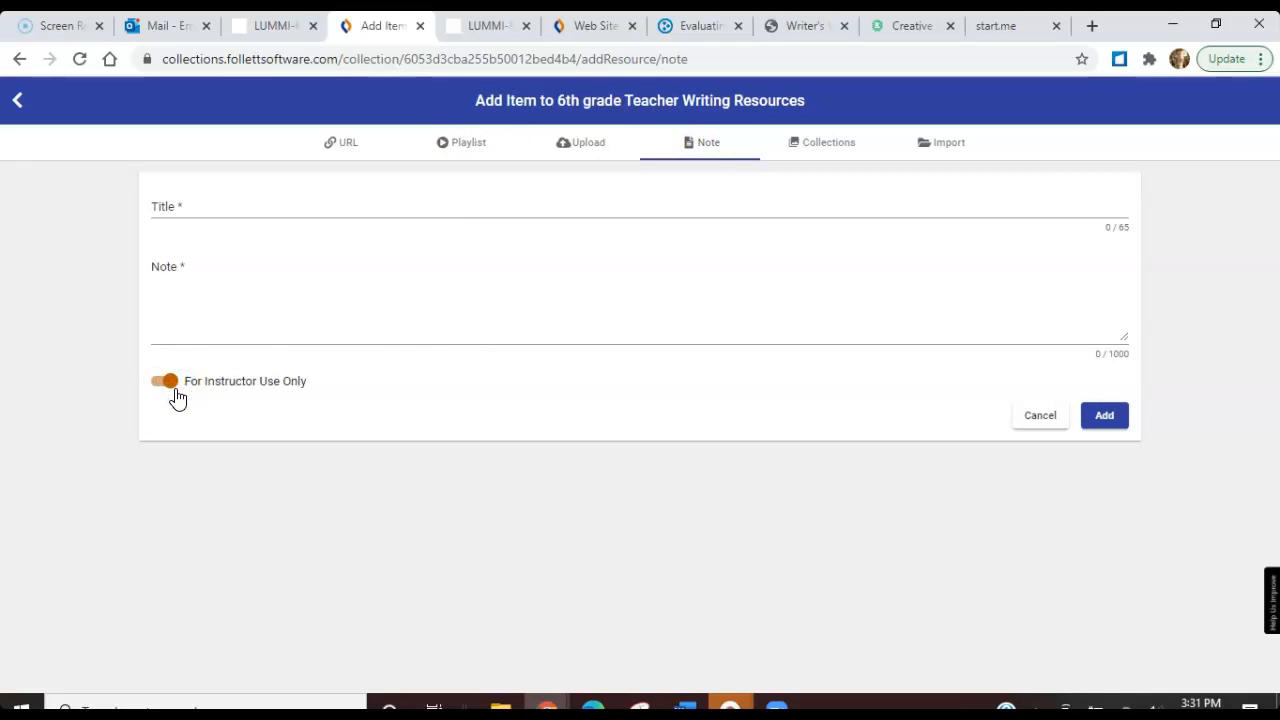
left_click(150, 386)
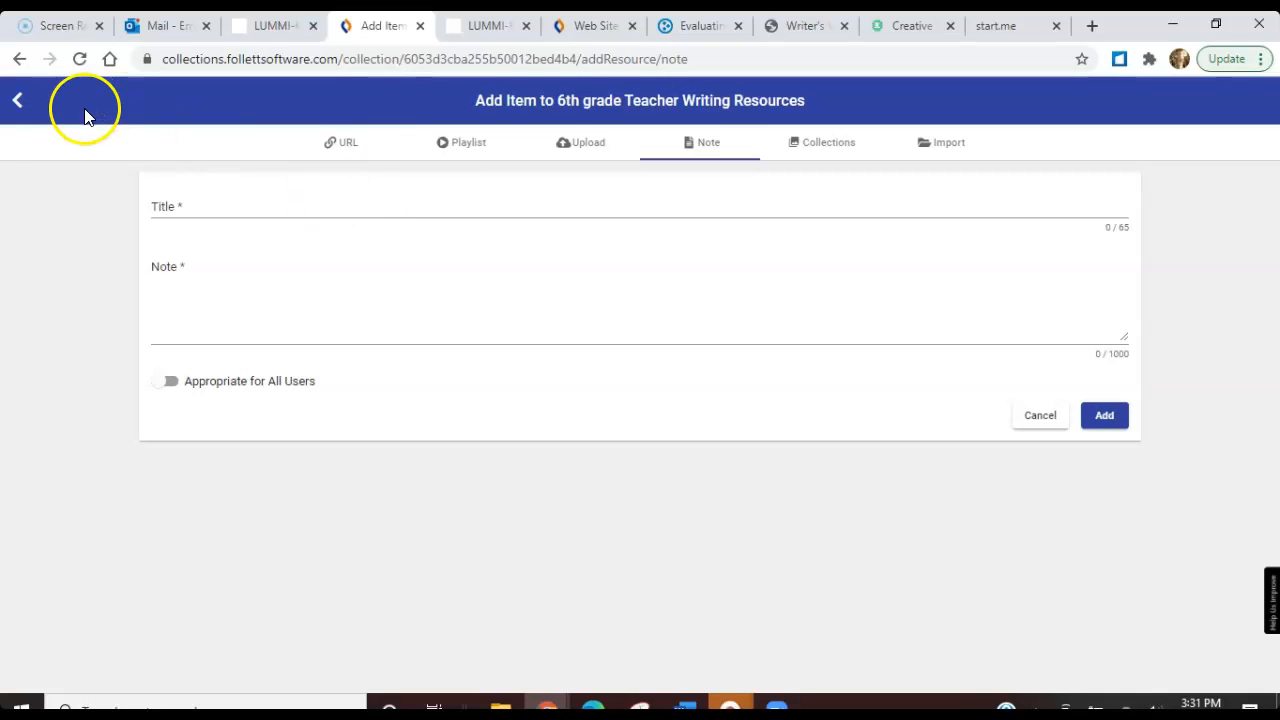
left_click(14, 104)
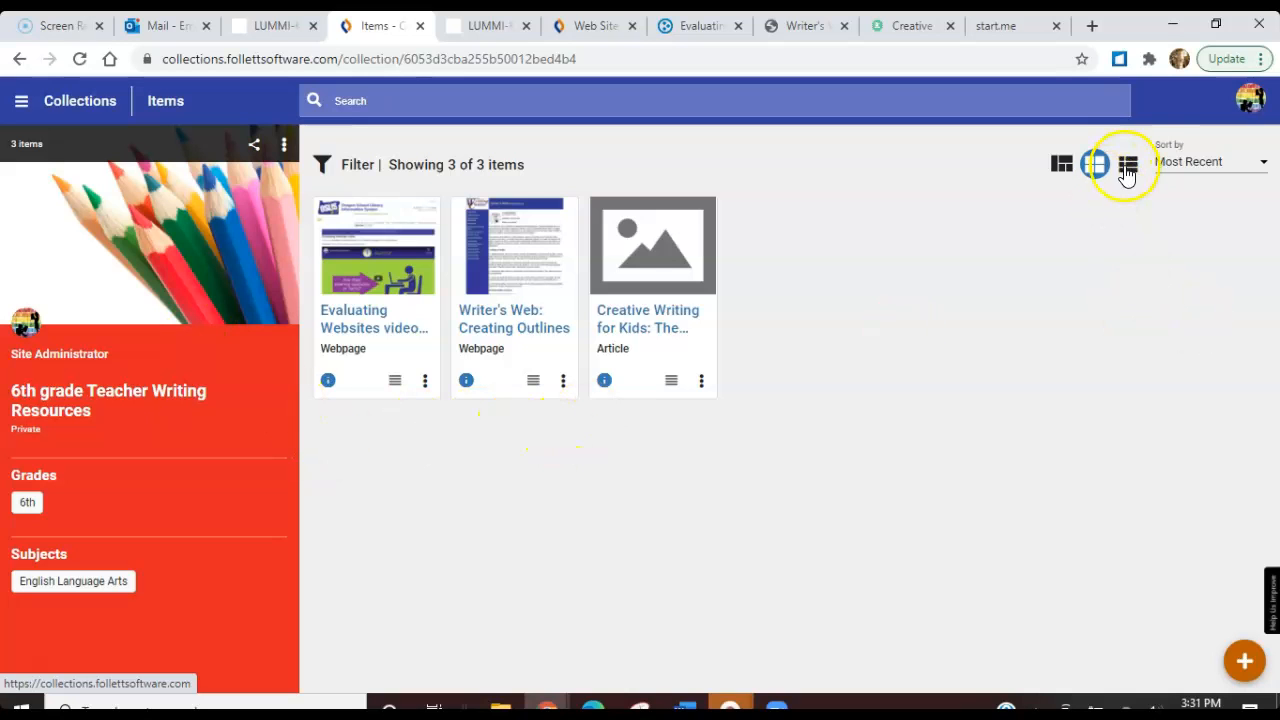
Compare the collection's small card, list and large card layouts, ending on the large cards with descriptions
left_click(1063, 165)
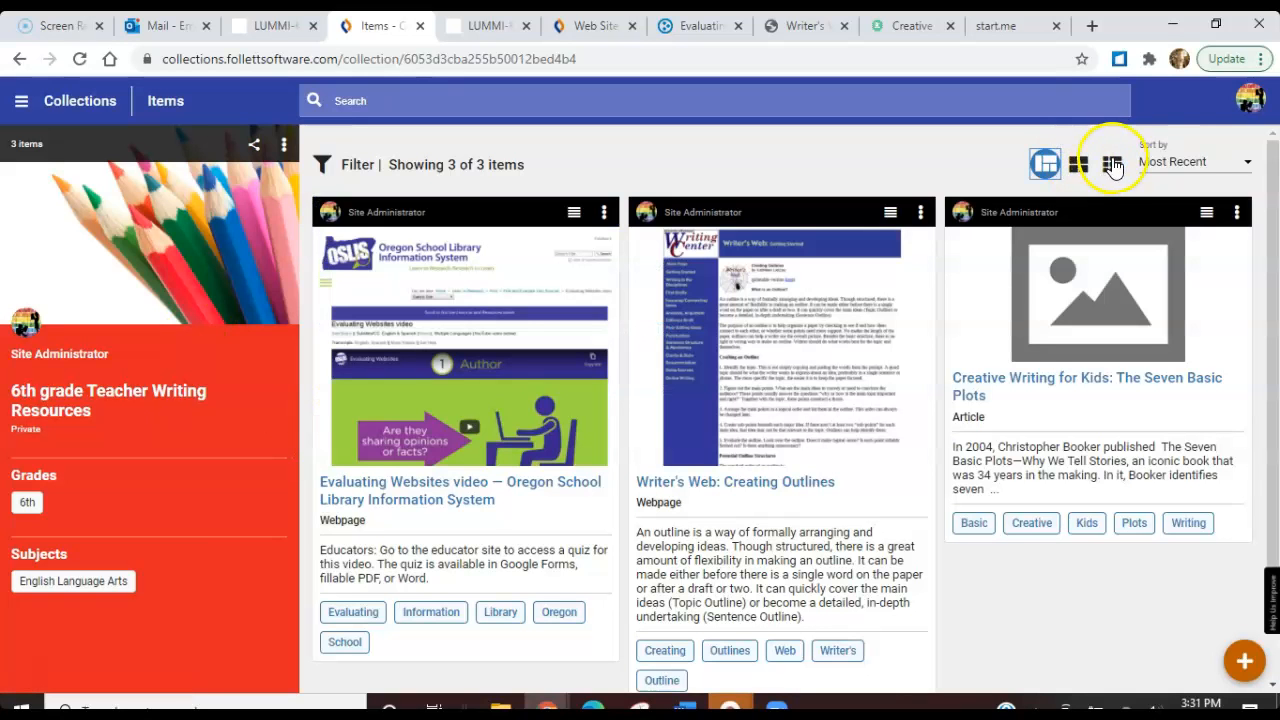
left_click(1082, 164)
left_click(1128, 166)
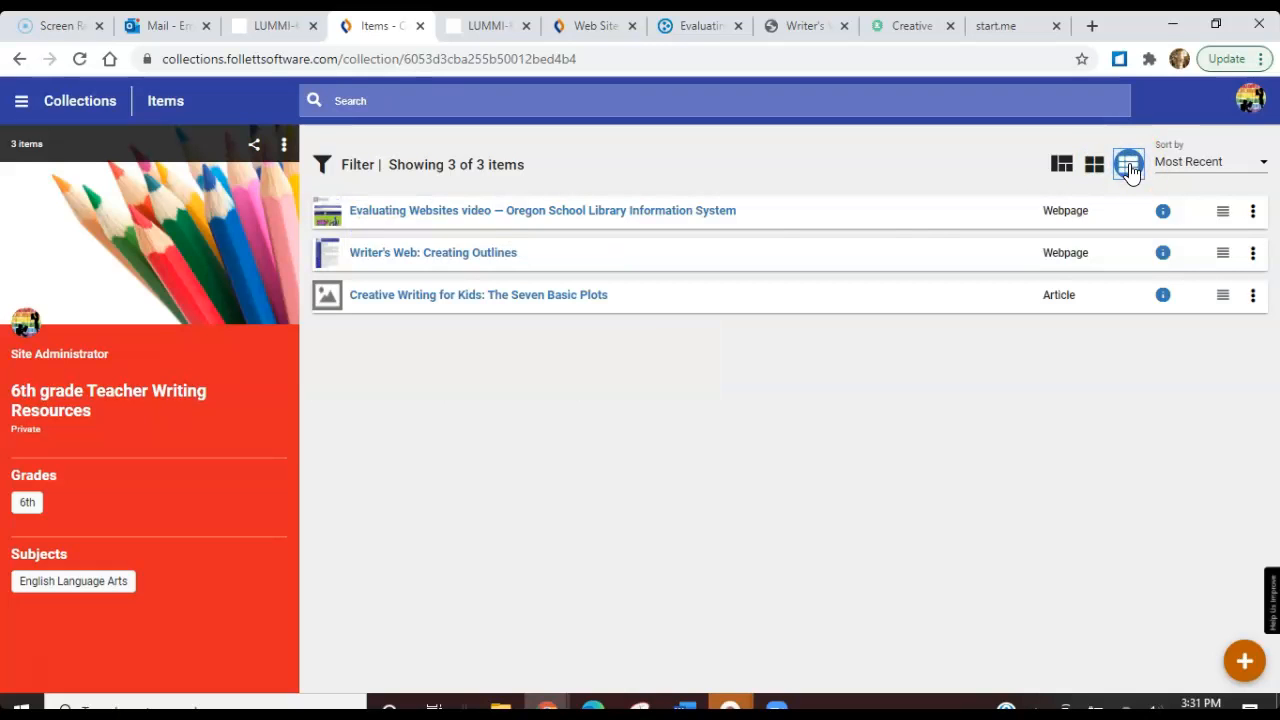
left_click(1066, 169)
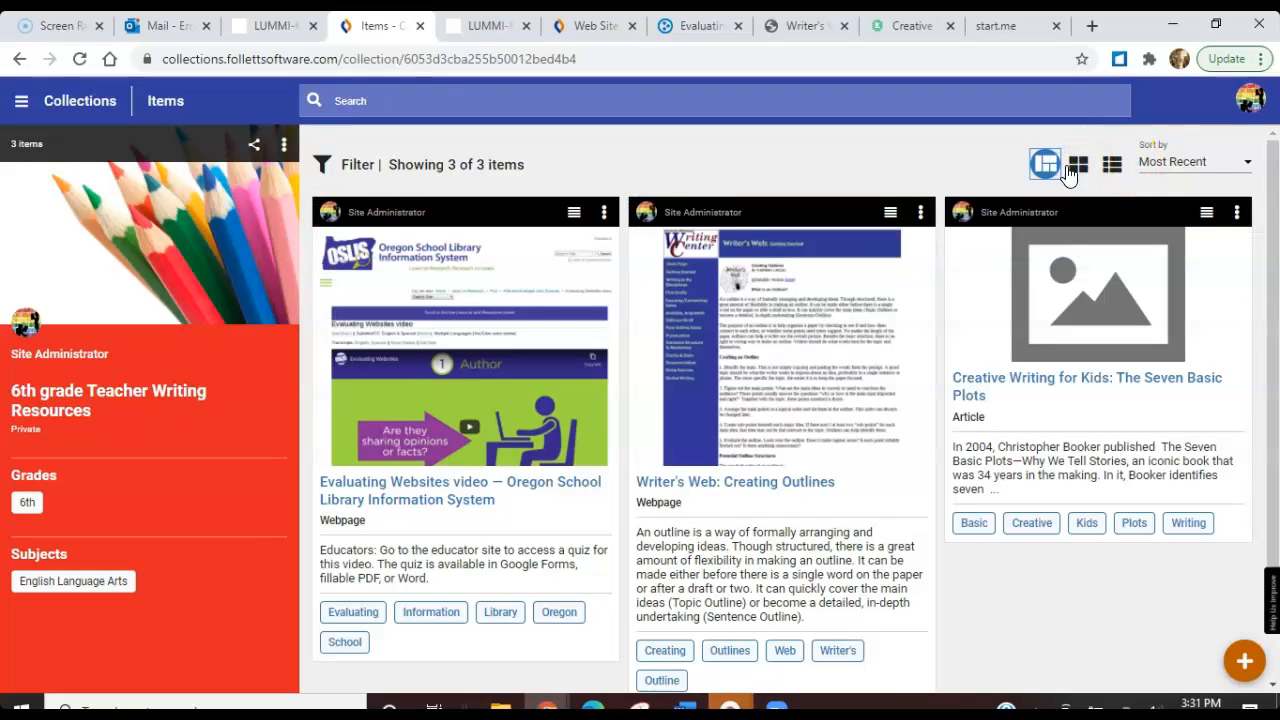
Go back to the Destiny catalog's W.6.2.b website results and start a new, empty standards search
left_click(676, 28)
left_click(590, 25)
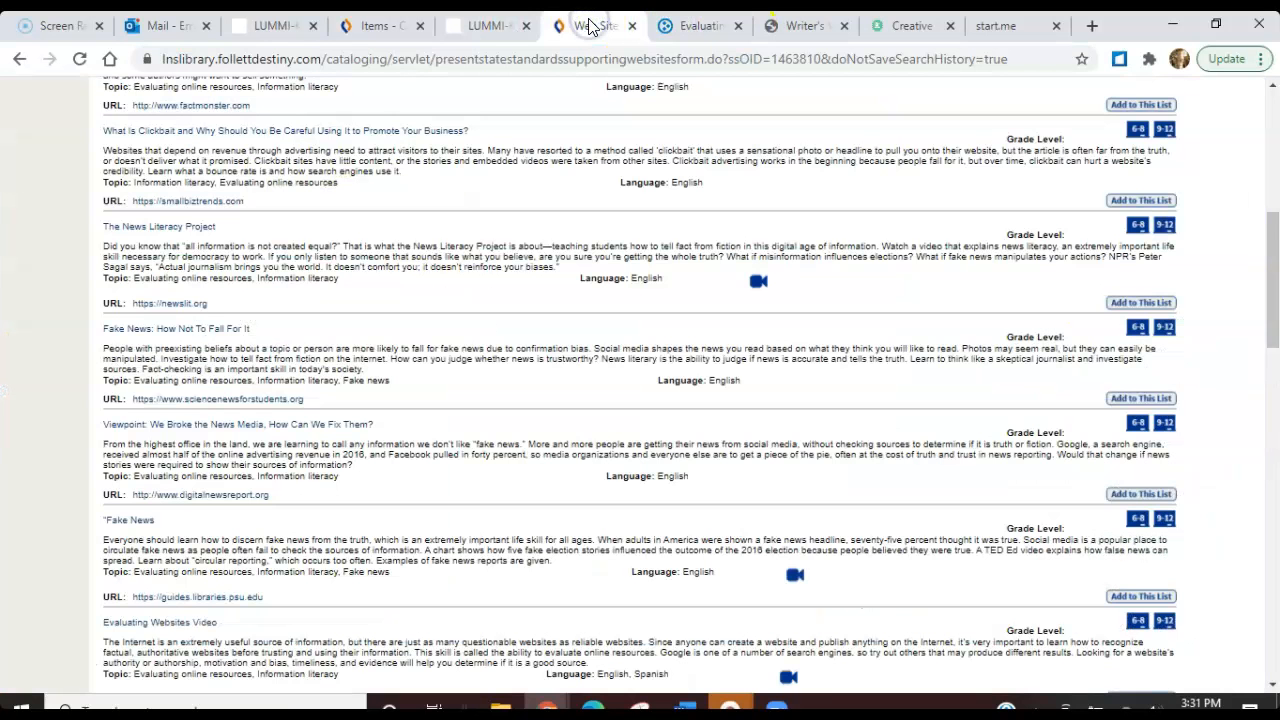
left_click_drag(1271, 214, 1265, 55)
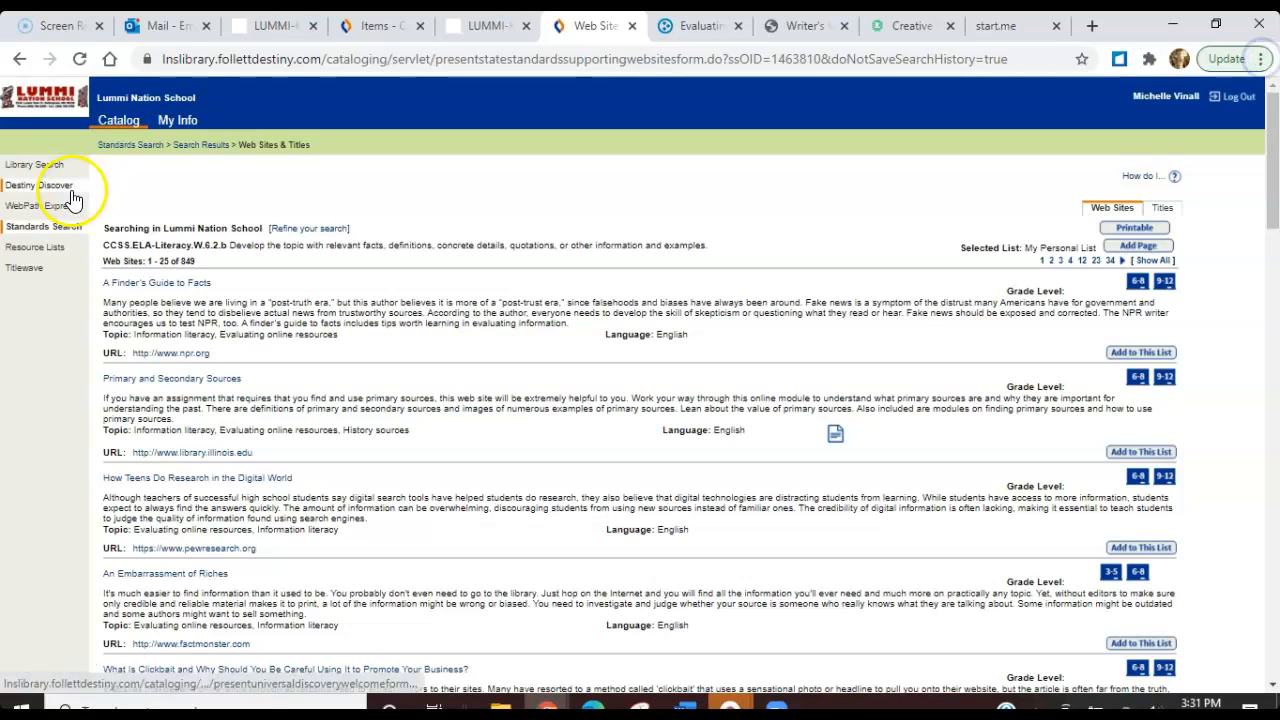
left_click(50, 228)
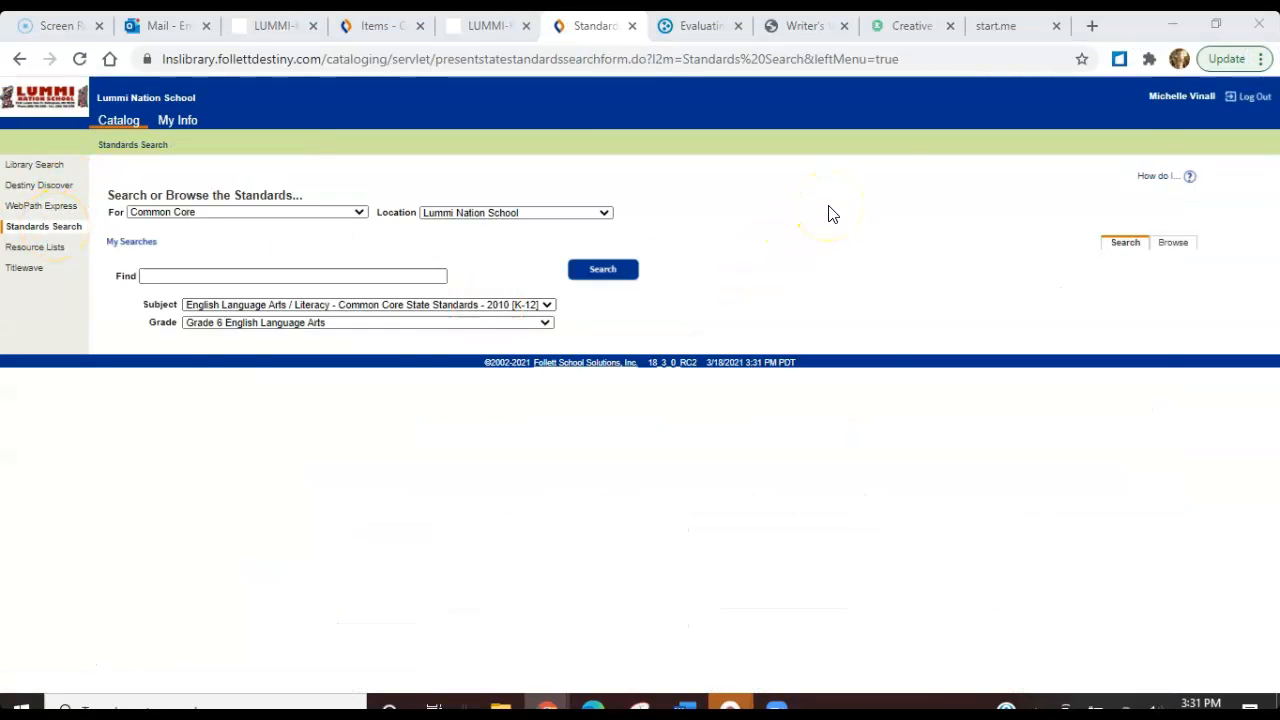
Copy the Grade 6 writing standard 3b text, "Use narrative techniques, such as dialogue... and/or characters", from page 43 of the Common Core ELA standards PDF
key("alt+Tab")
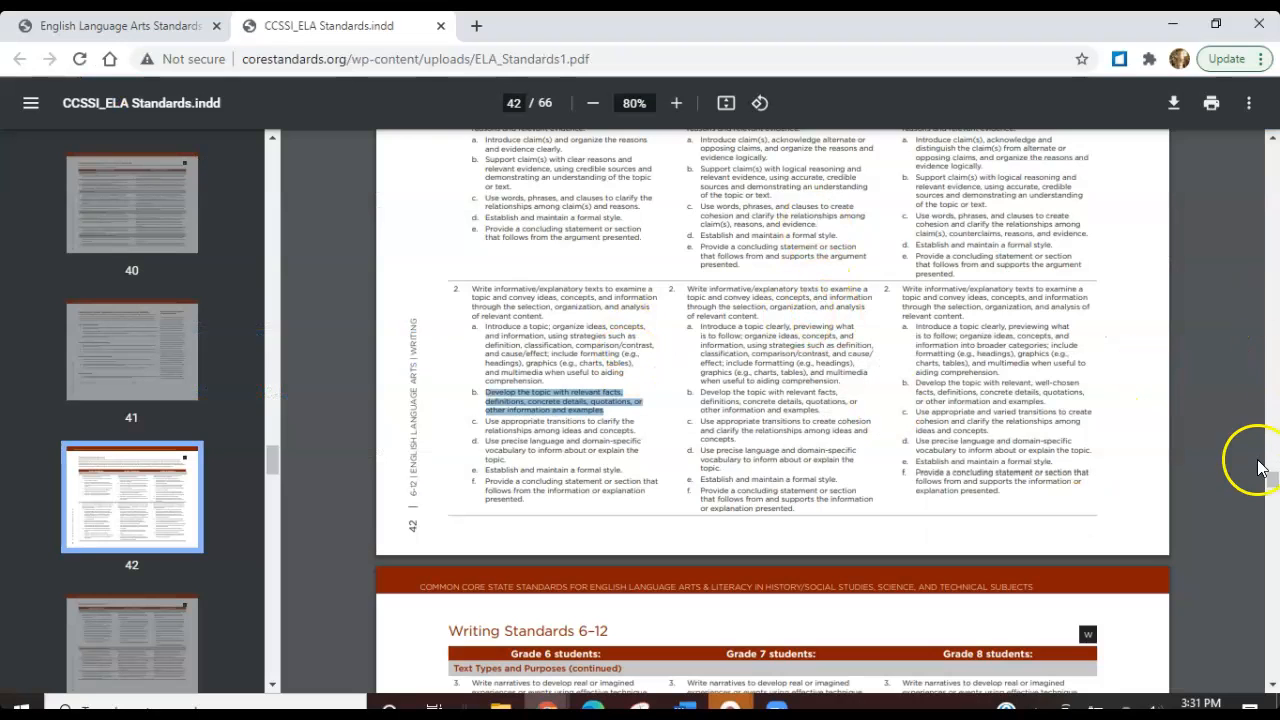
scroll(1273, 484, "down", 4)
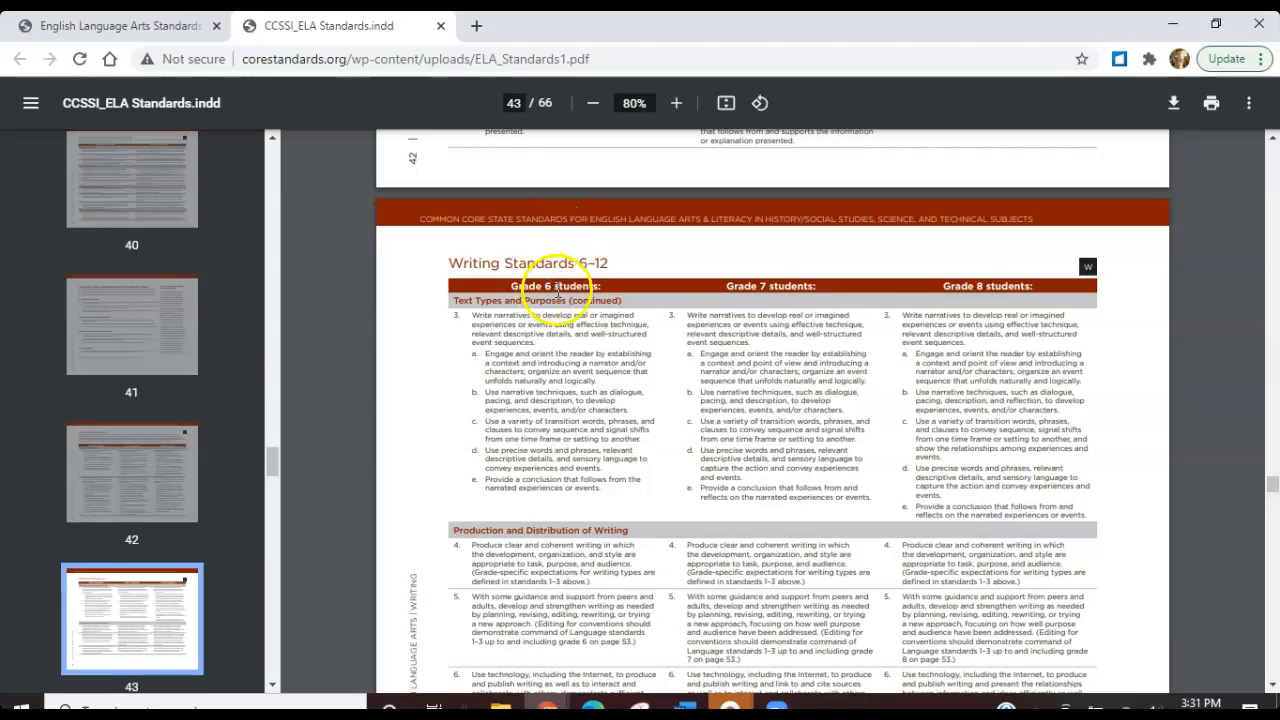
left_click_drag(485, 396, 635, 407)
key("ctrl+c")
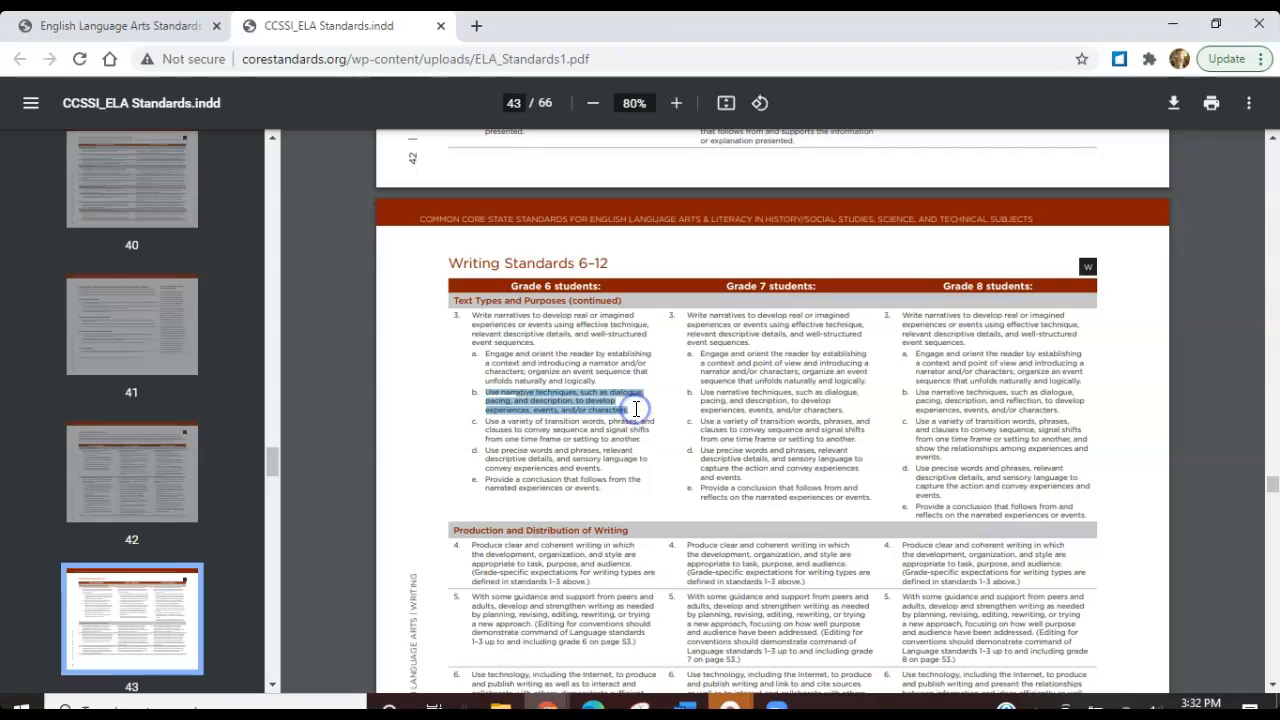
Search the catalog's Grade 6 standards for the copied narrative techniques text and list the websites supporting CCSS.ELA-Literacy.W.6.3.b
left_click(547, 706)
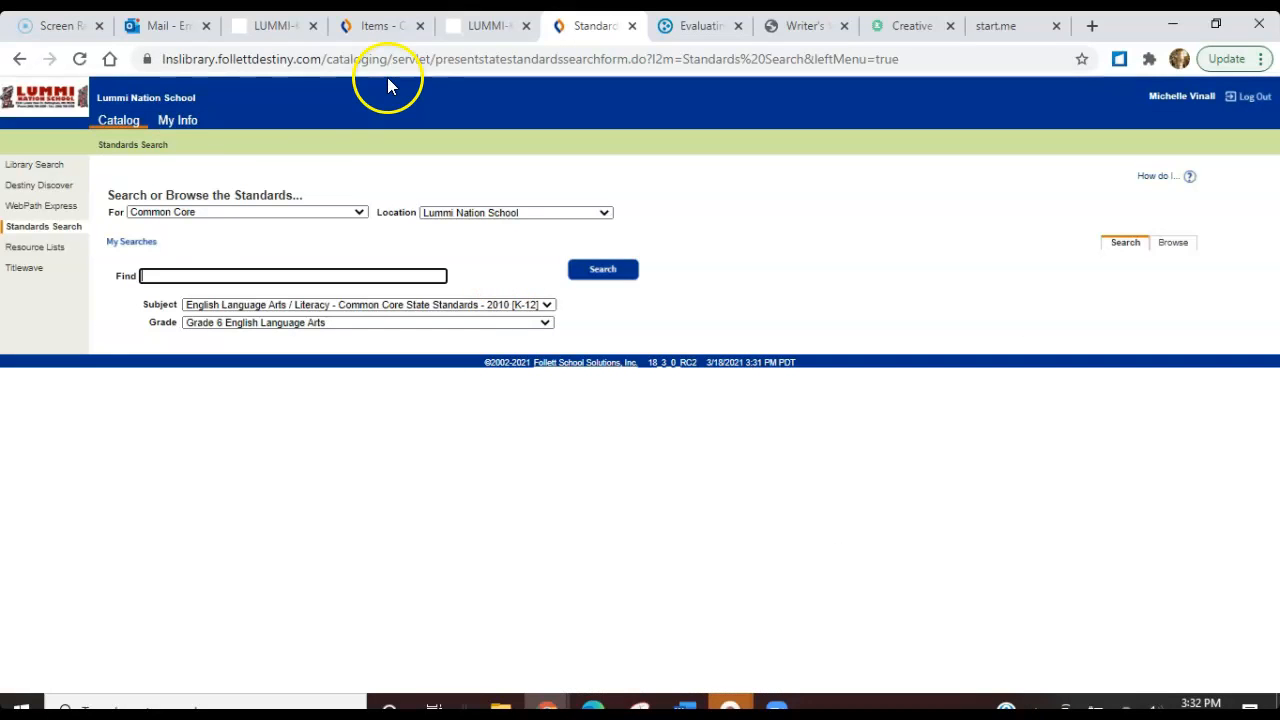
left_click(205, 275)
key("ctrl+v")
left_click(597, 268)
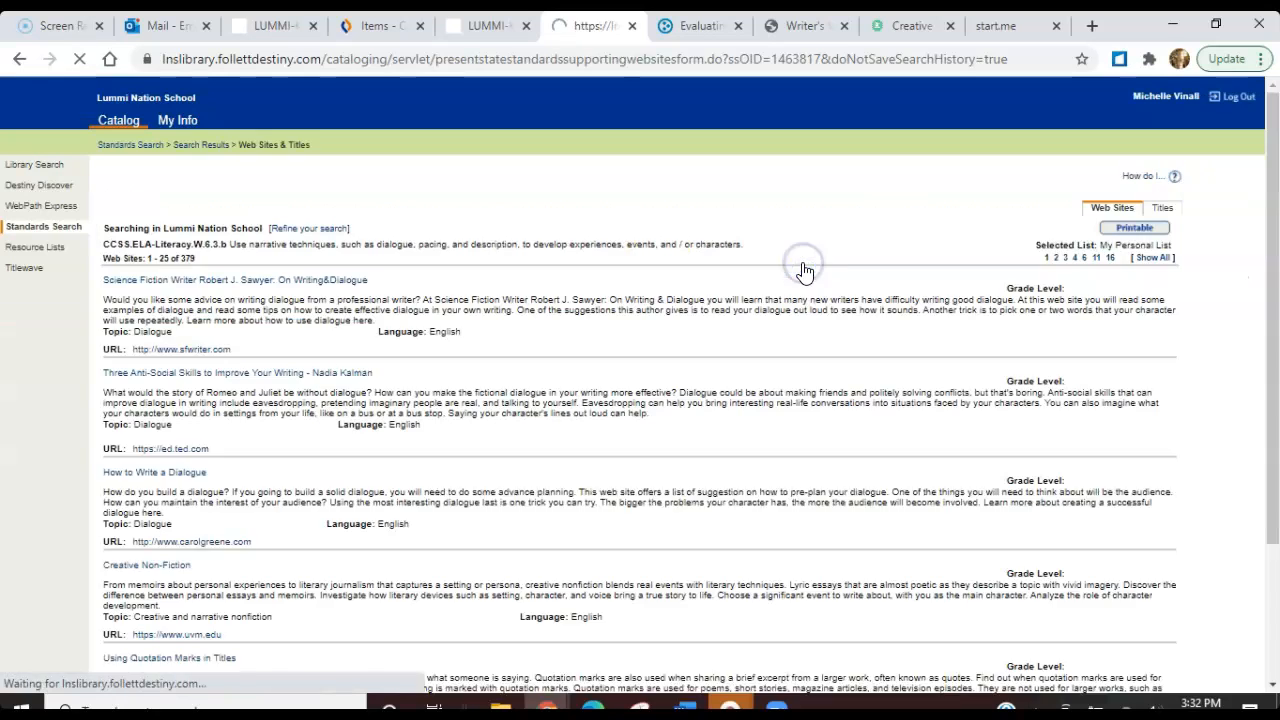
Find Write It: Memoir among the websites supporting CCSS.ELA-Literacy.W.6.3.b and open its Scholastic page to look it over
left_click_drag(1273, 213, 1273, 245)
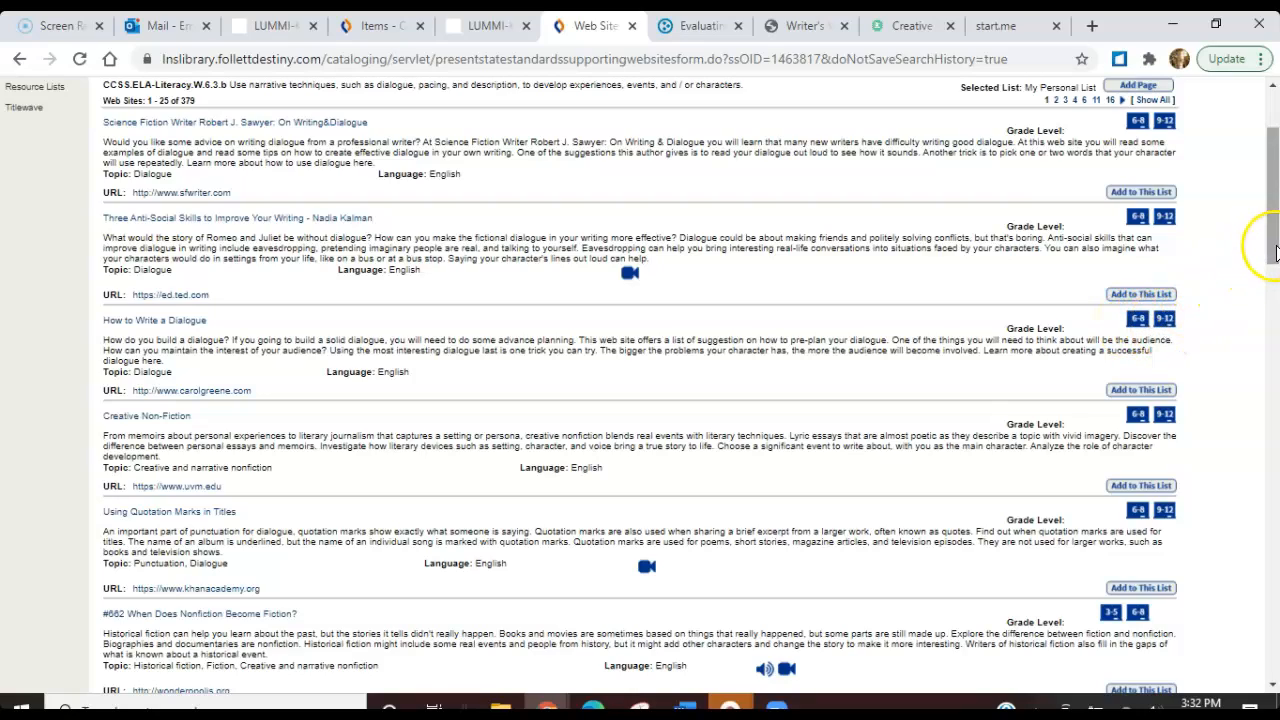
left_click_drag(1275, 252, 1272, 278)
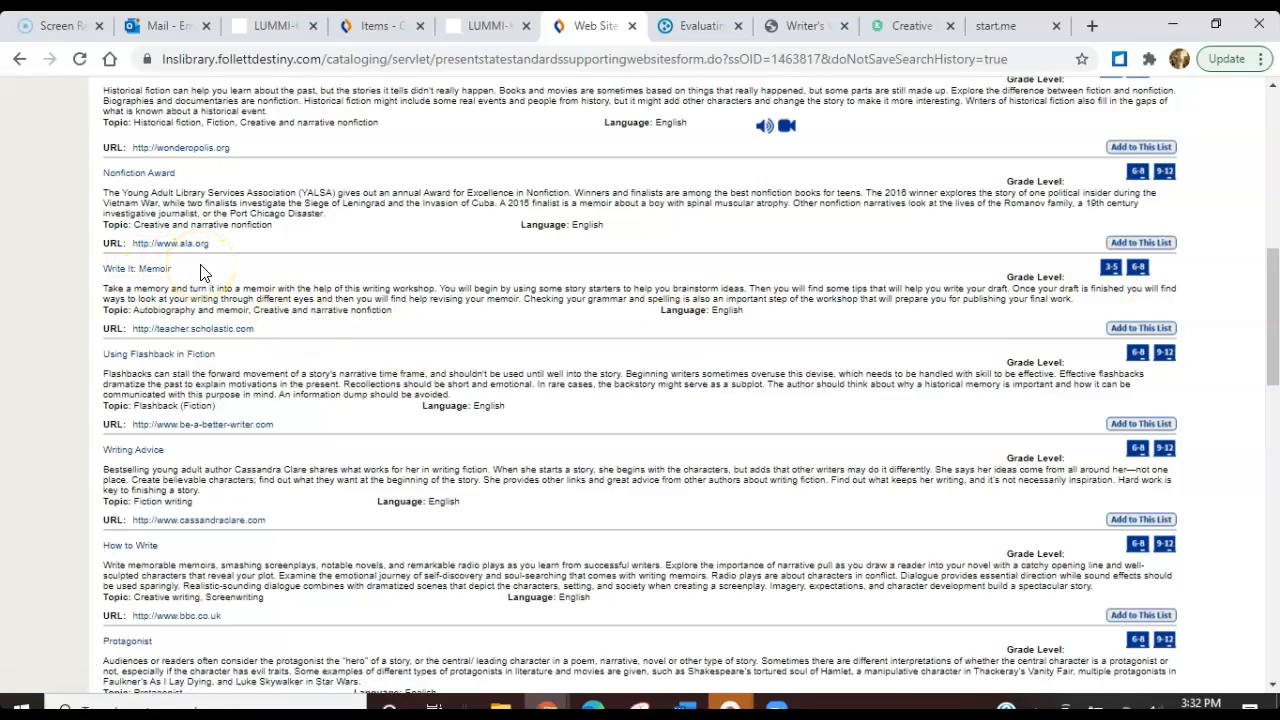
left_click(160, 270)
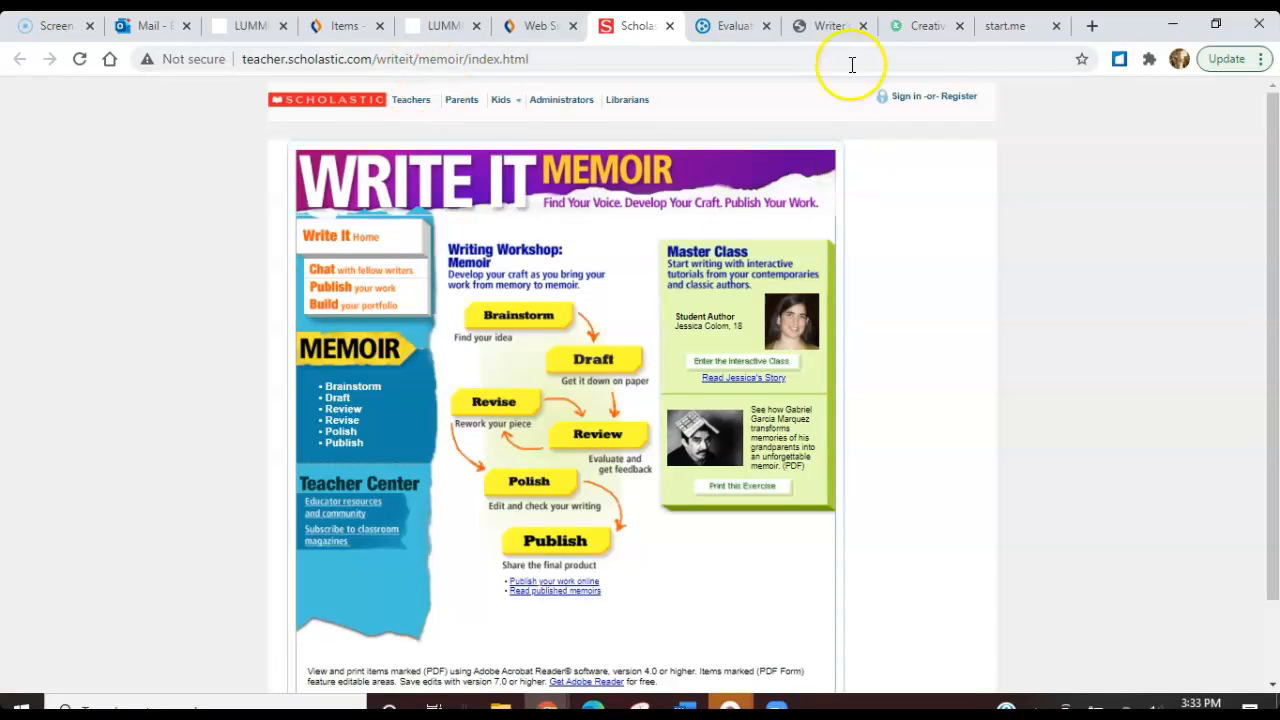
left_click_drag(1274, 150, 1273, 52)
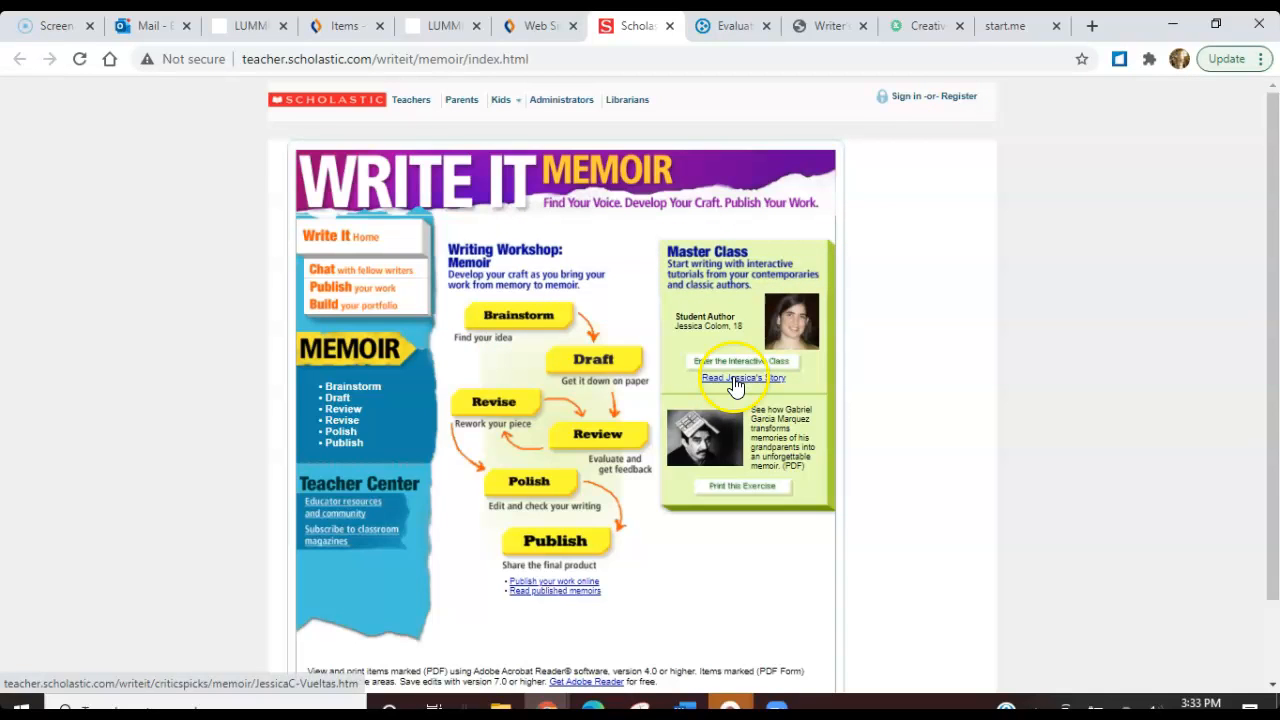
Add the Scholastic Write It: Memoir page to the 6th grade Teacher Writing Resources collection using its copied web address
left_click(371, 62)
key("ctrl+c")
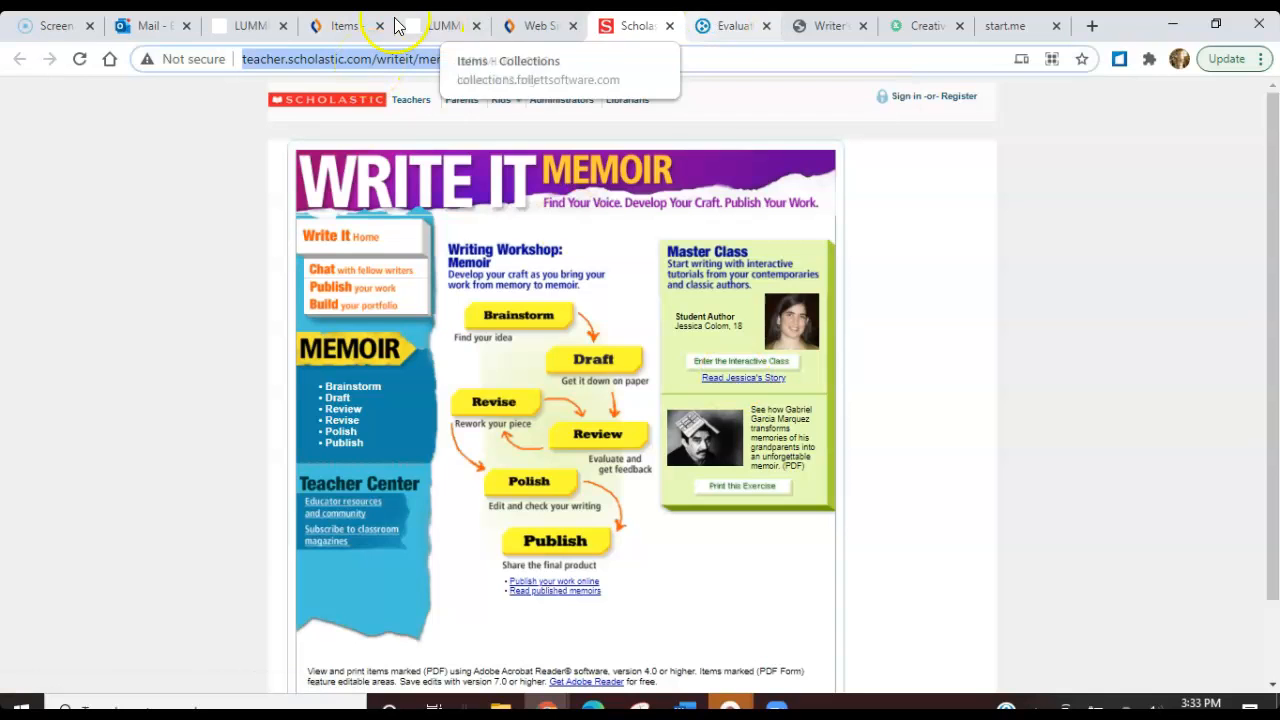
left_click(372, 27)
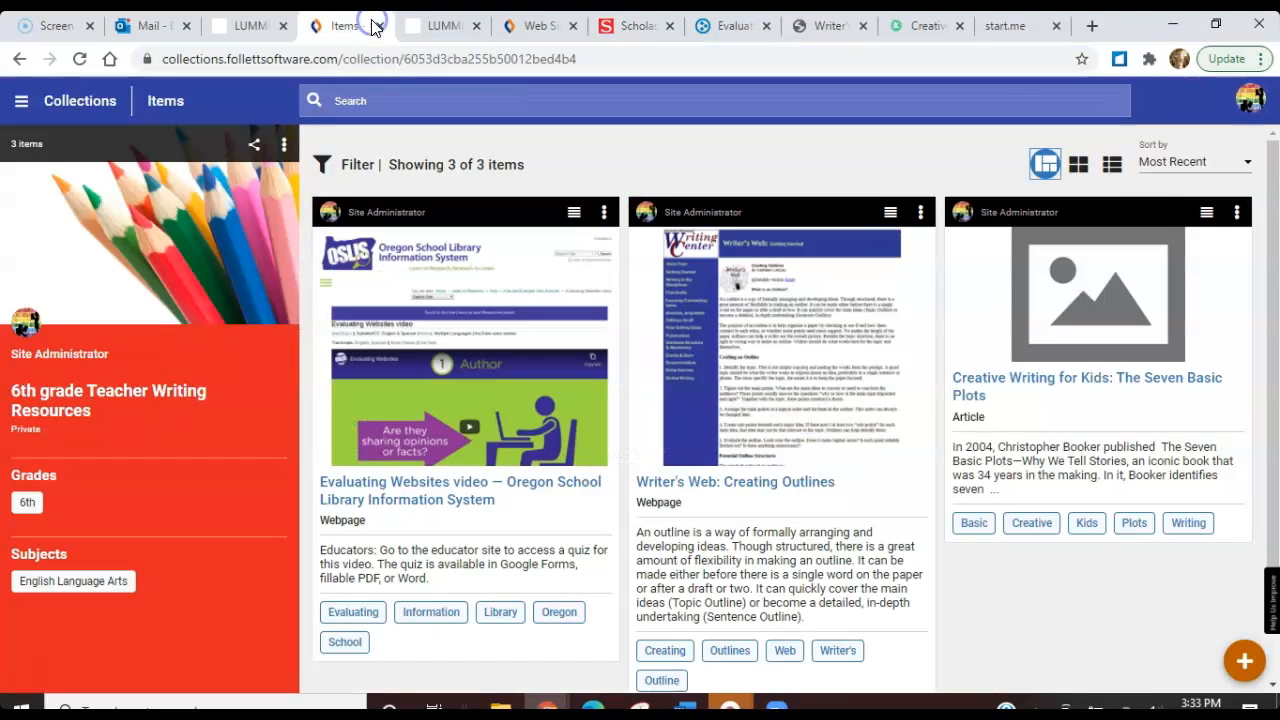
left_click(1243, 661)
left_click(401, 240)
key("ctrl+v")
left_click(1106, 340)
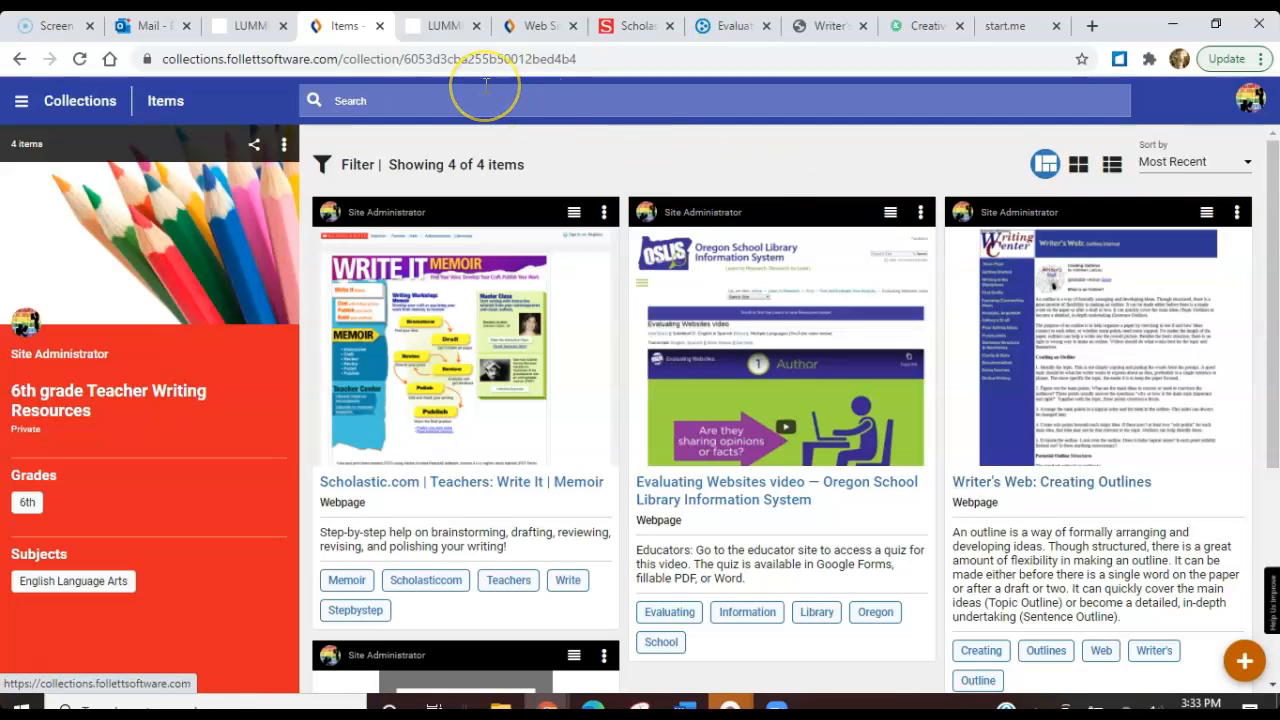
Revisit the school library page's Destiny links, the writing resources collection, and the start of the catalog's W.6.3.b website results
left_click(251, 28)
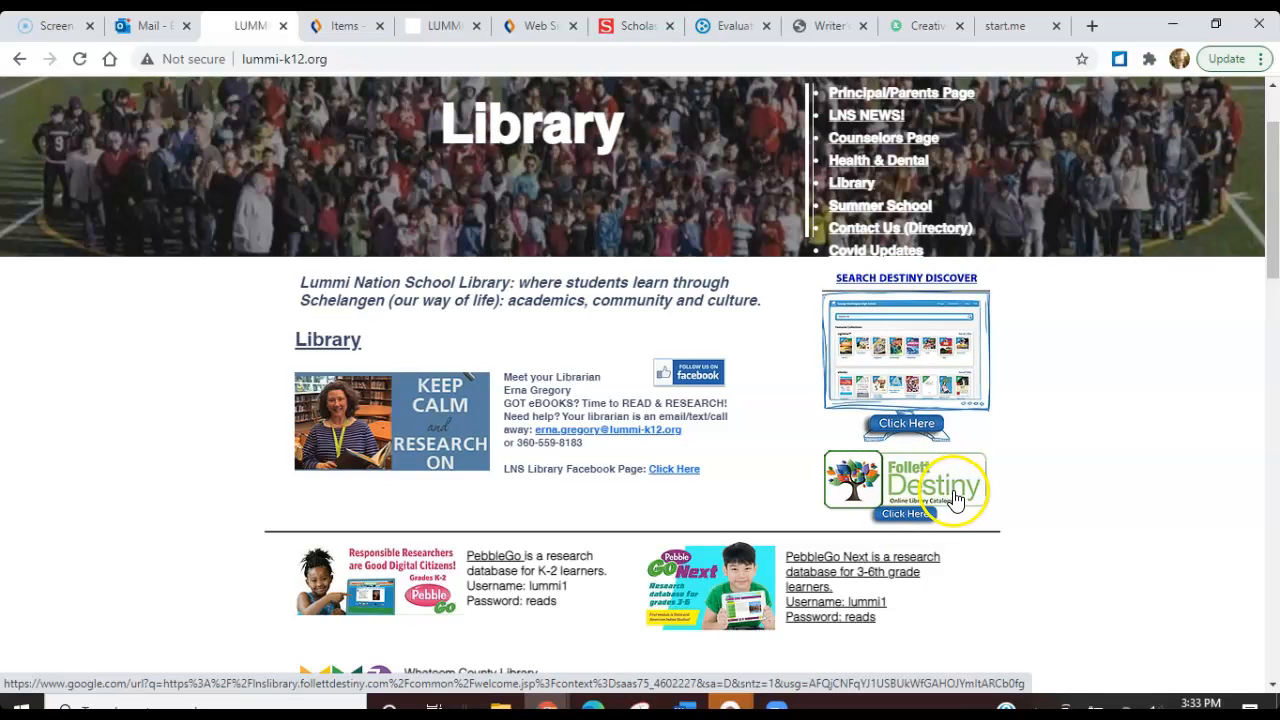
left_click(355, 29)
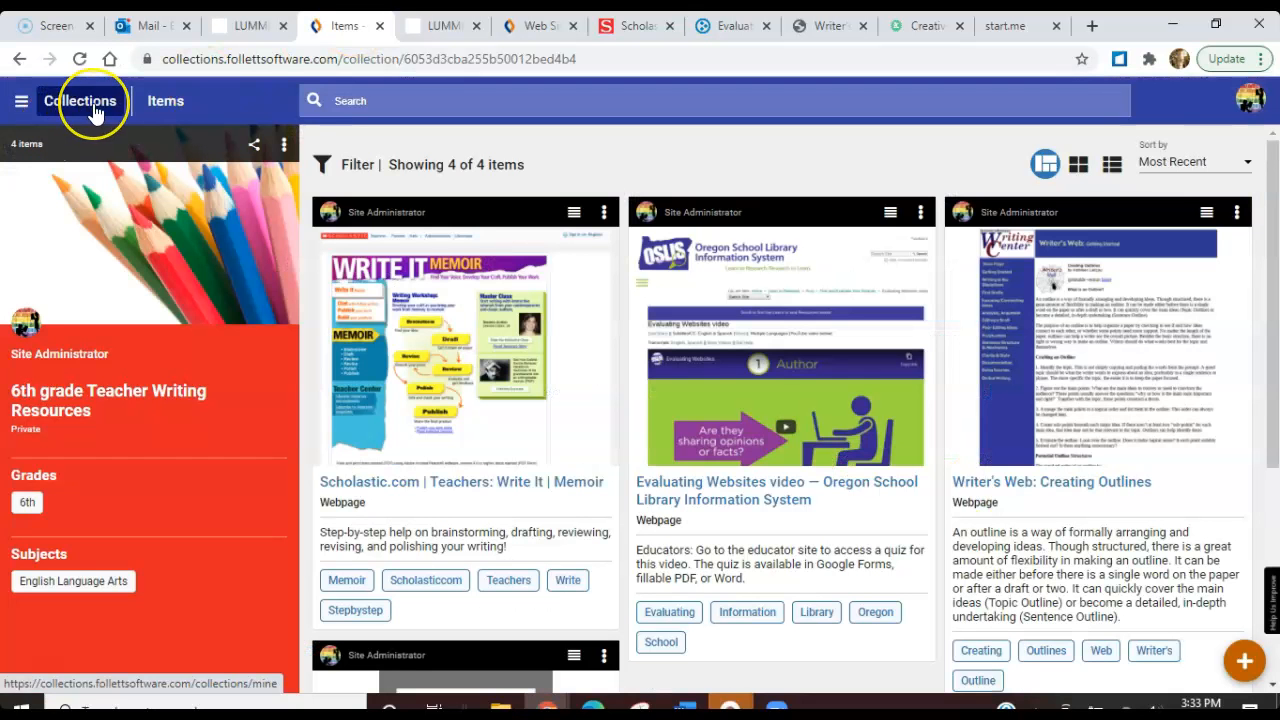
left_click(530, 28)
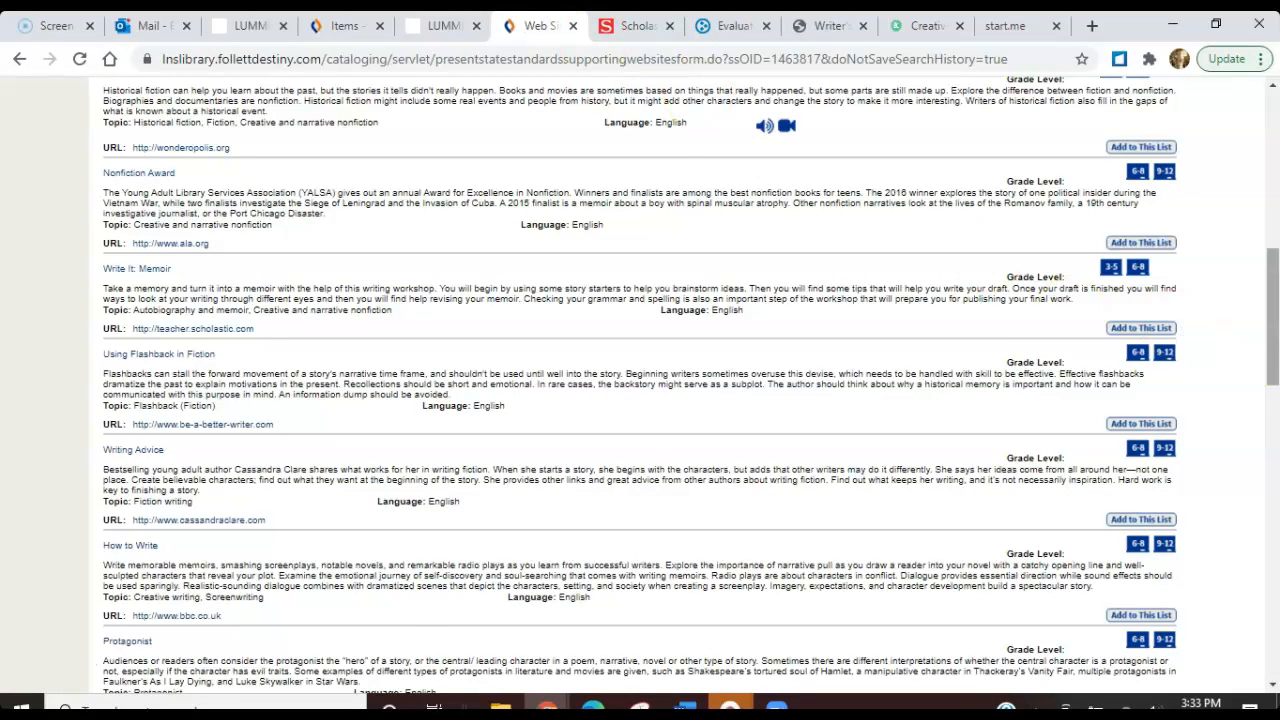
scroll(560, 300, "up", 8)
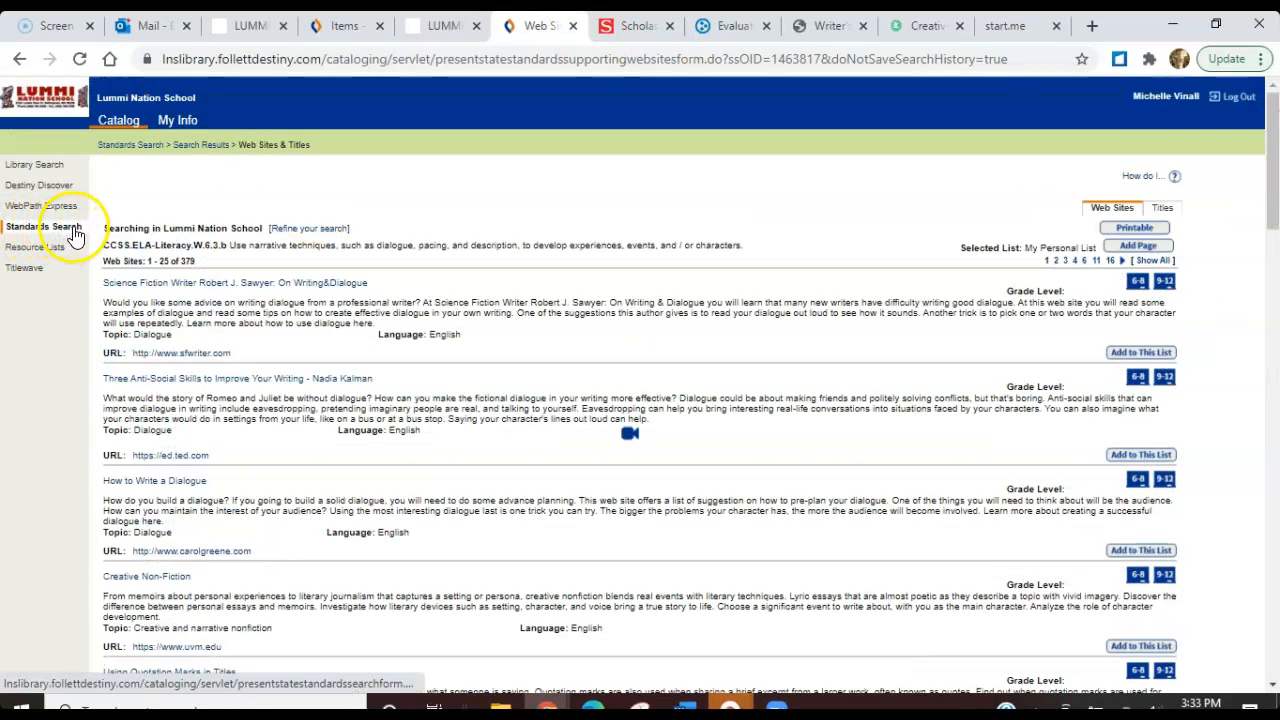